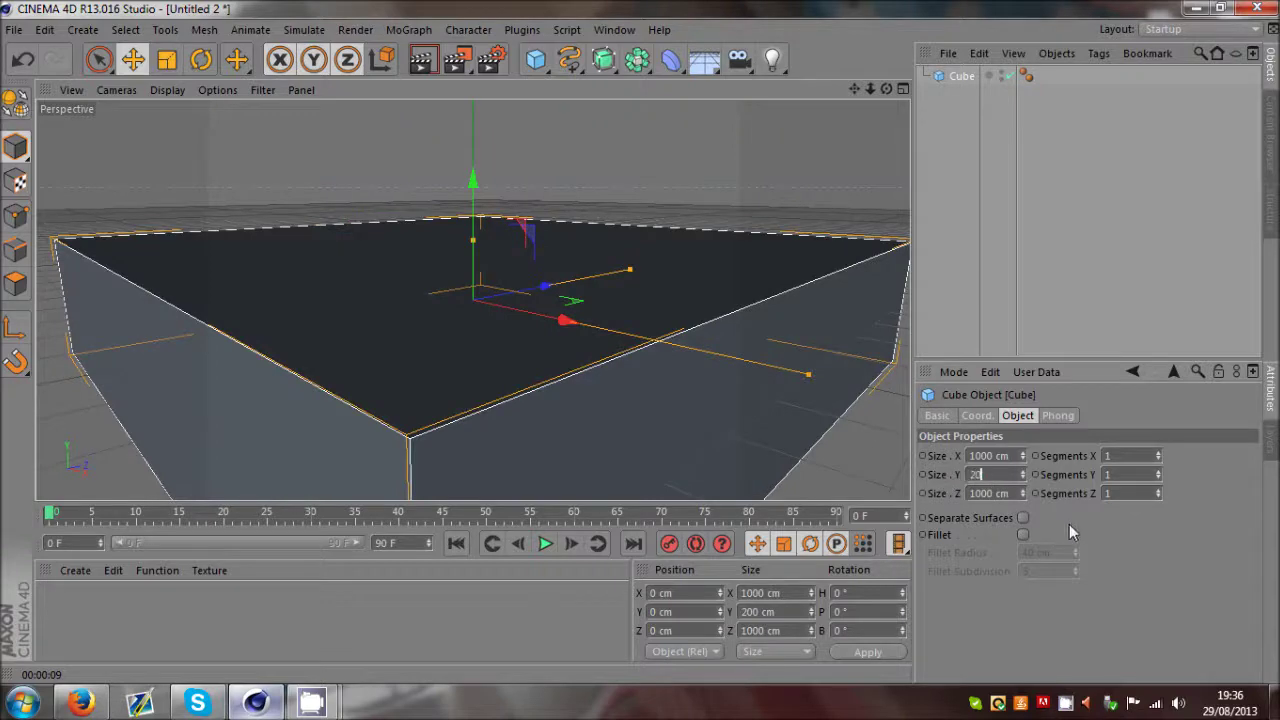
Set the cube's Y size to 20 cm to make it a thin slab, and deselect it
key("Return")
left_click(954, 210)
scroll(620, 352, "down", 4)
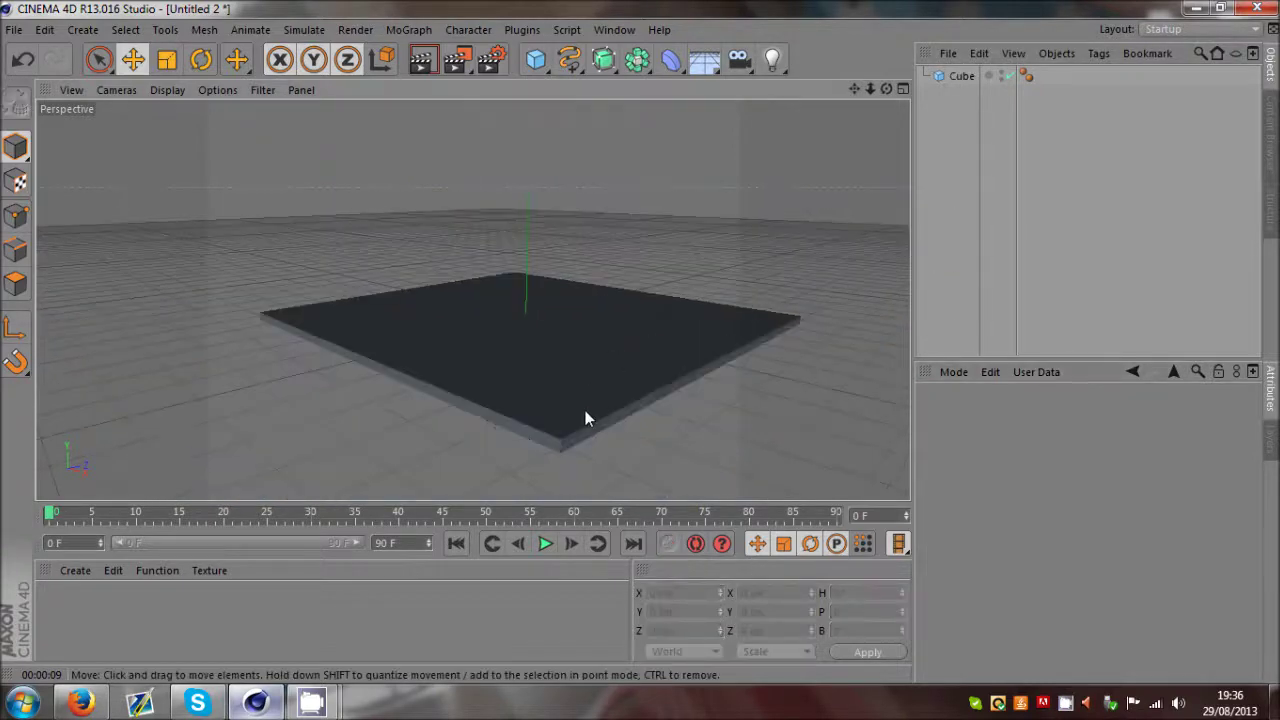
left_click_drag(886, 89, 571, 386)
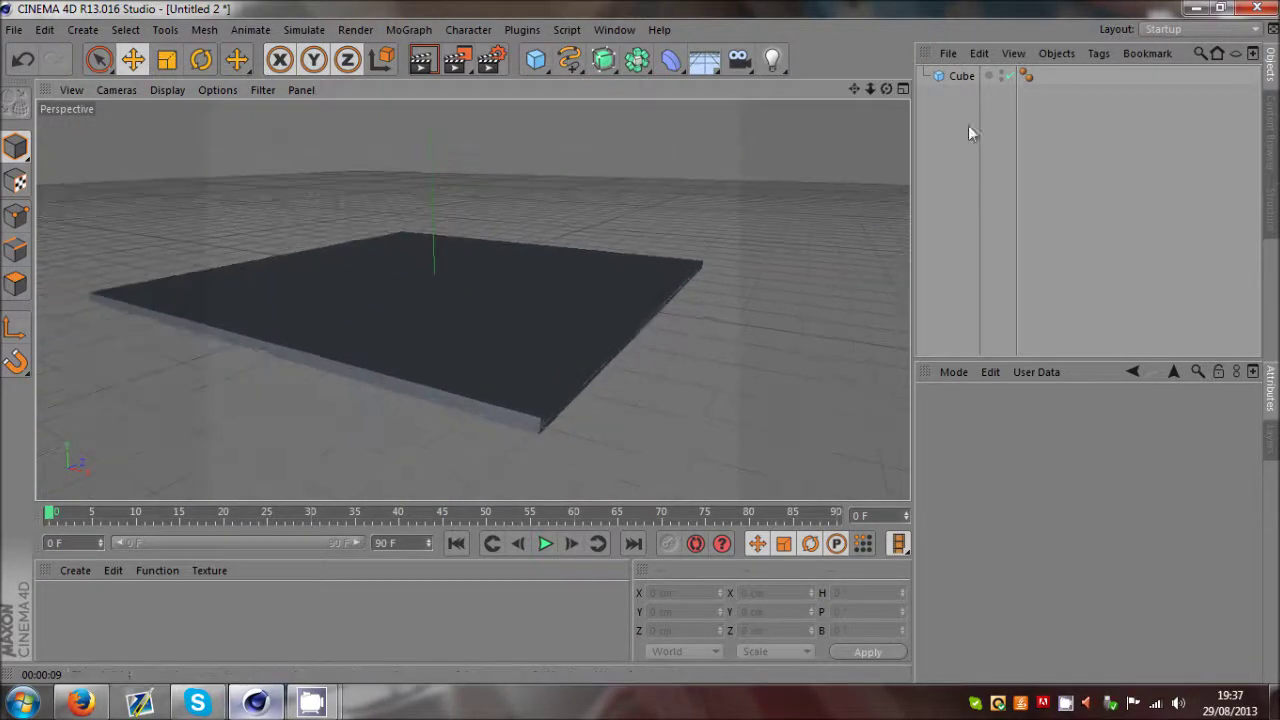
Subdivide the slab with 50 segments in X and 50 segments in Z
left_click(961, 76)
left_click(1134, 456)
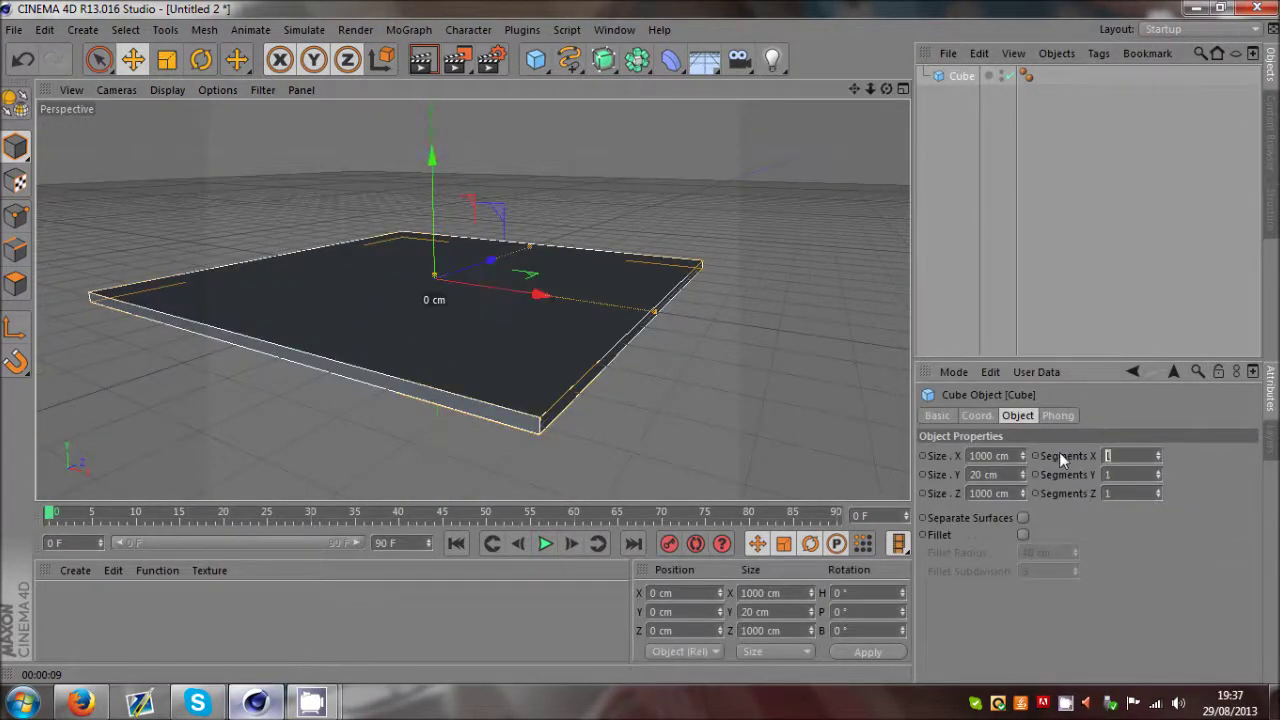
type("5050")
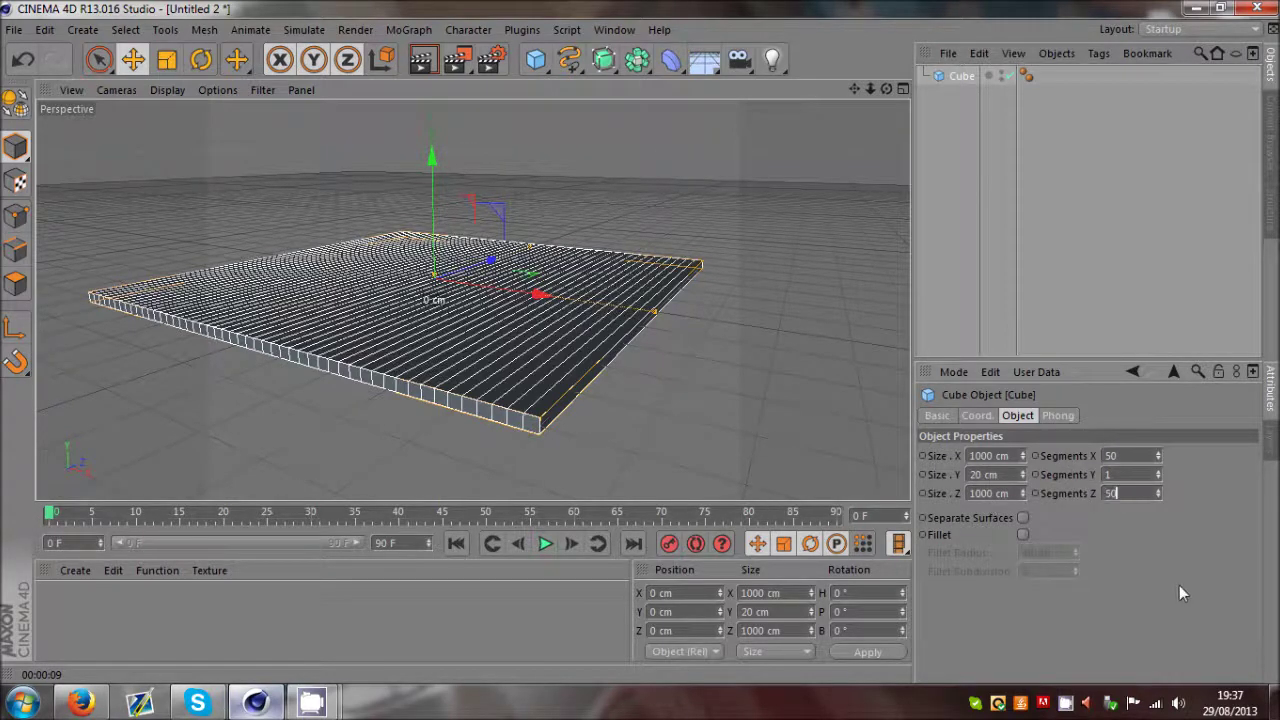
key("Return")
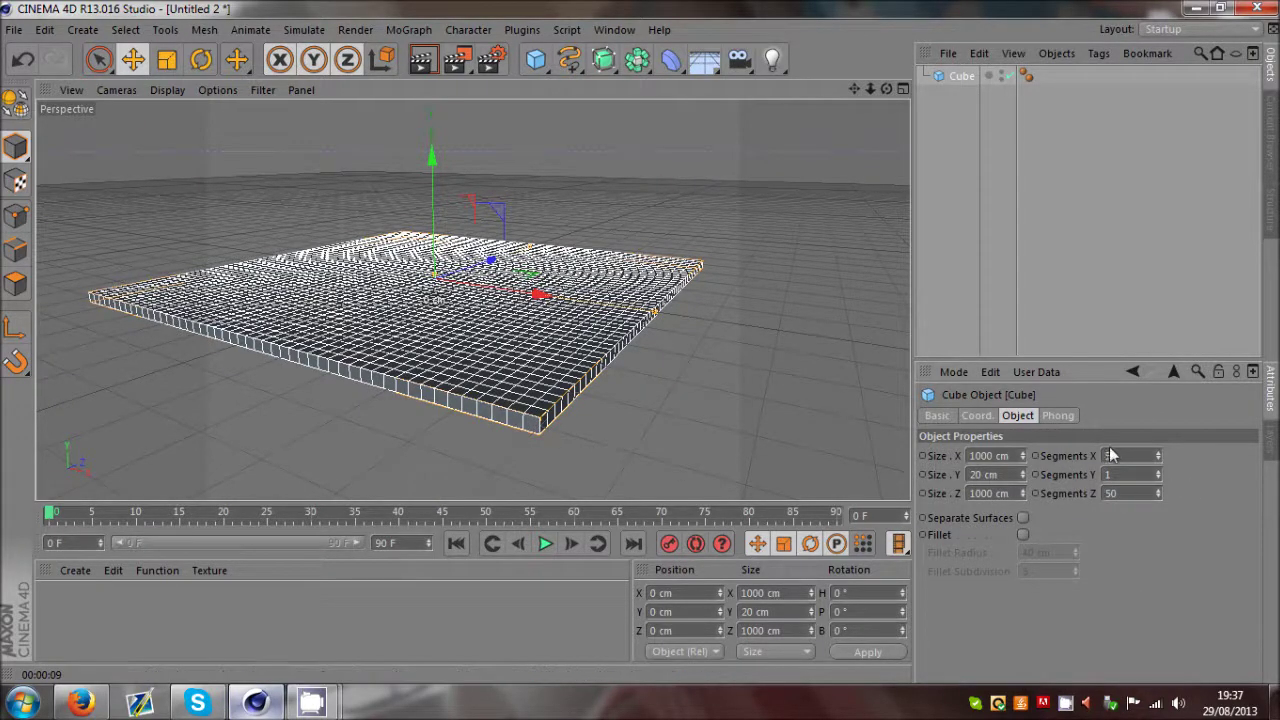
left_click(1183, 475)
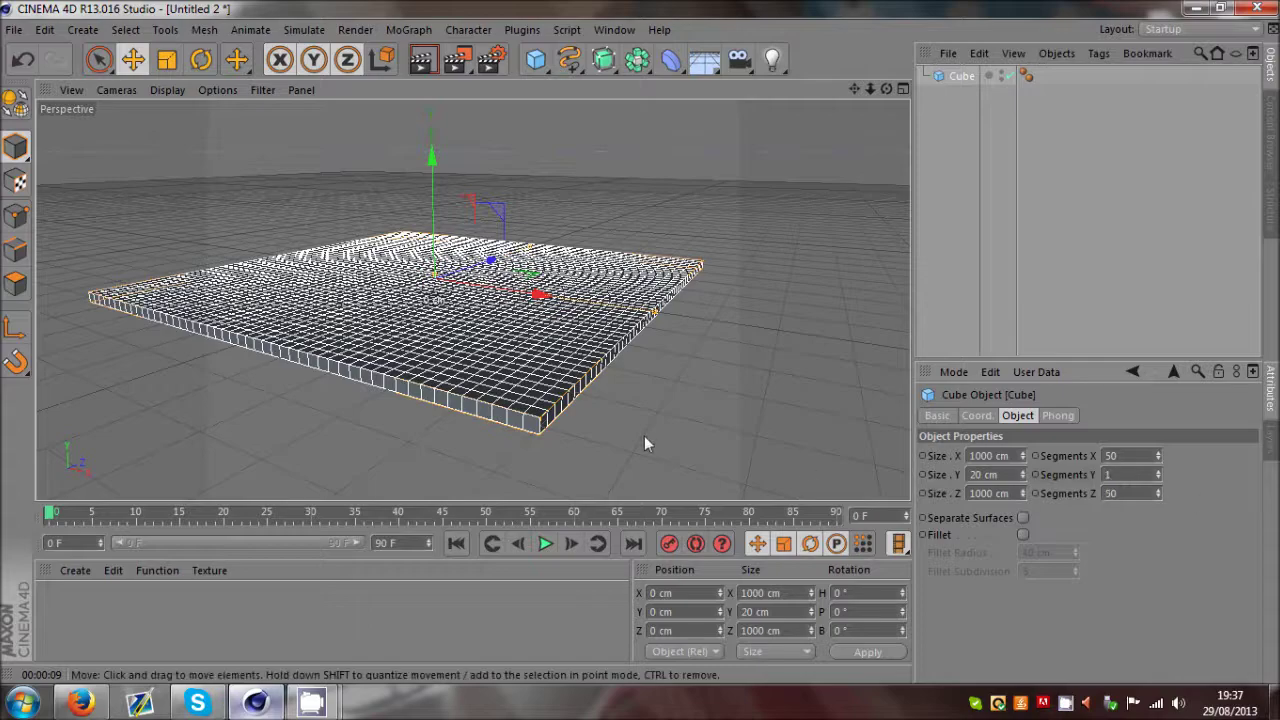
left_click_drag(888, 91, 643, 349)
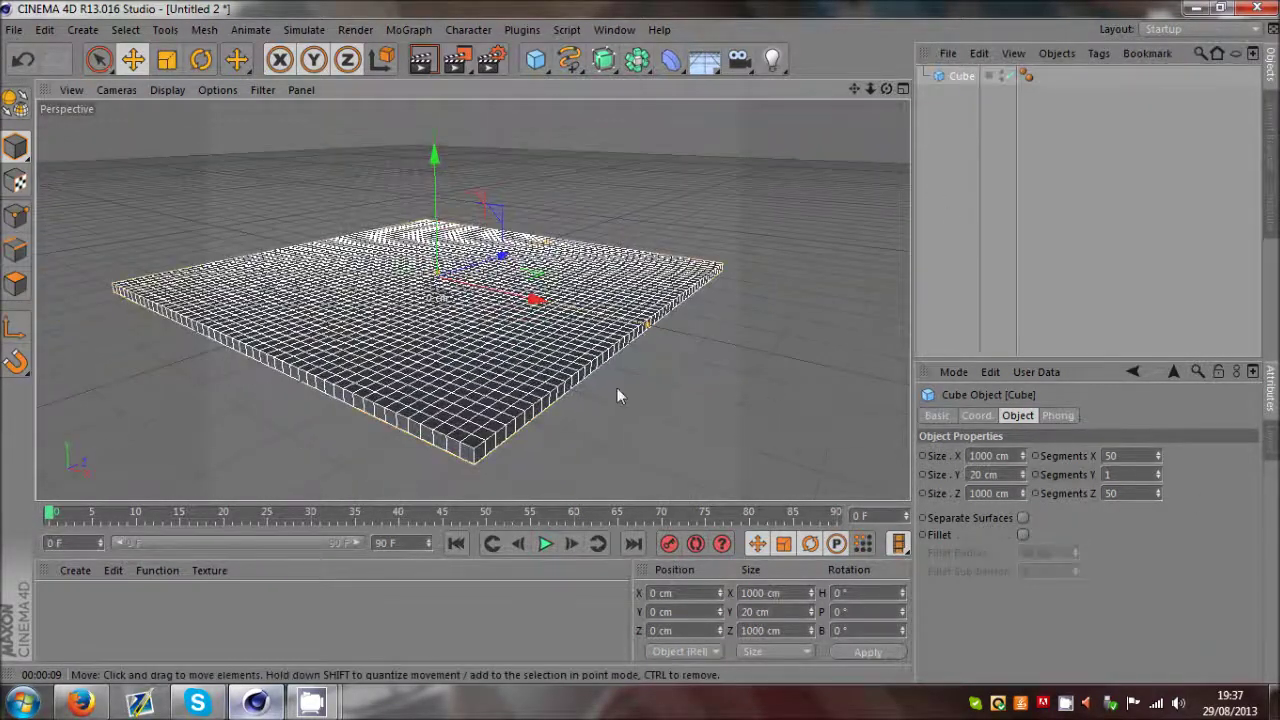
scroll(450, 410, "up", 3)
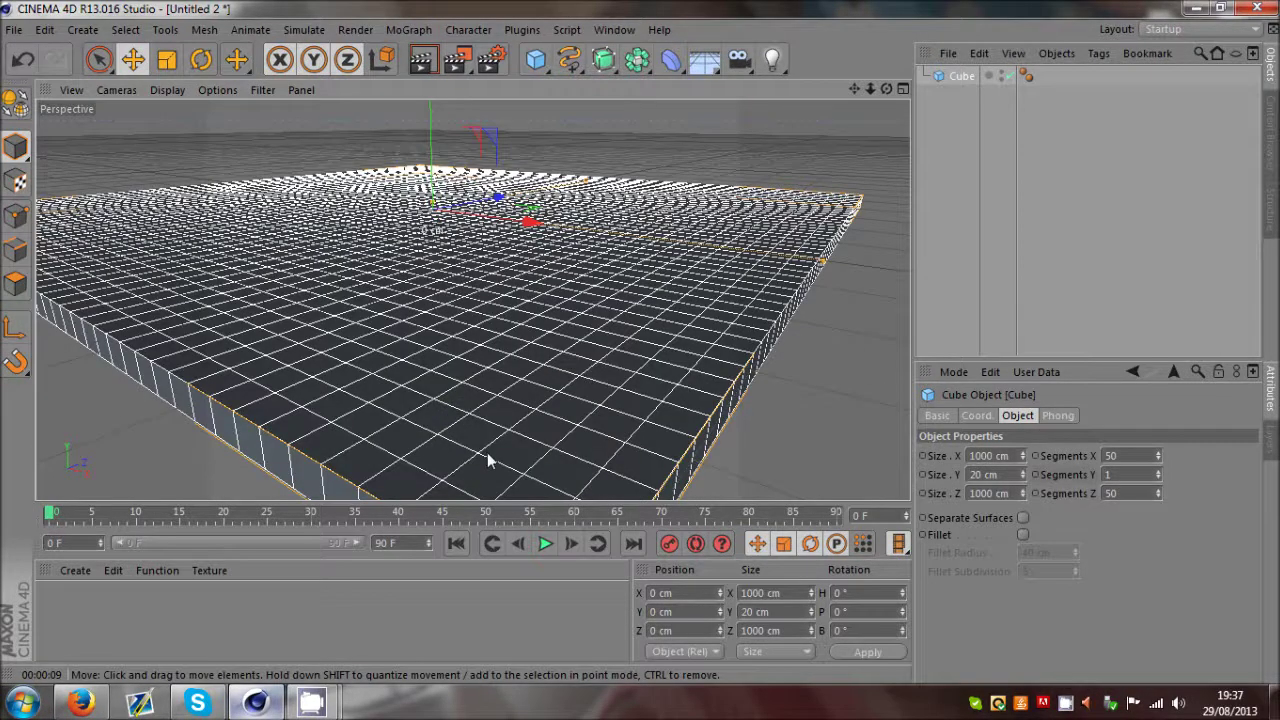
scroll(490, 465, "down", 2)
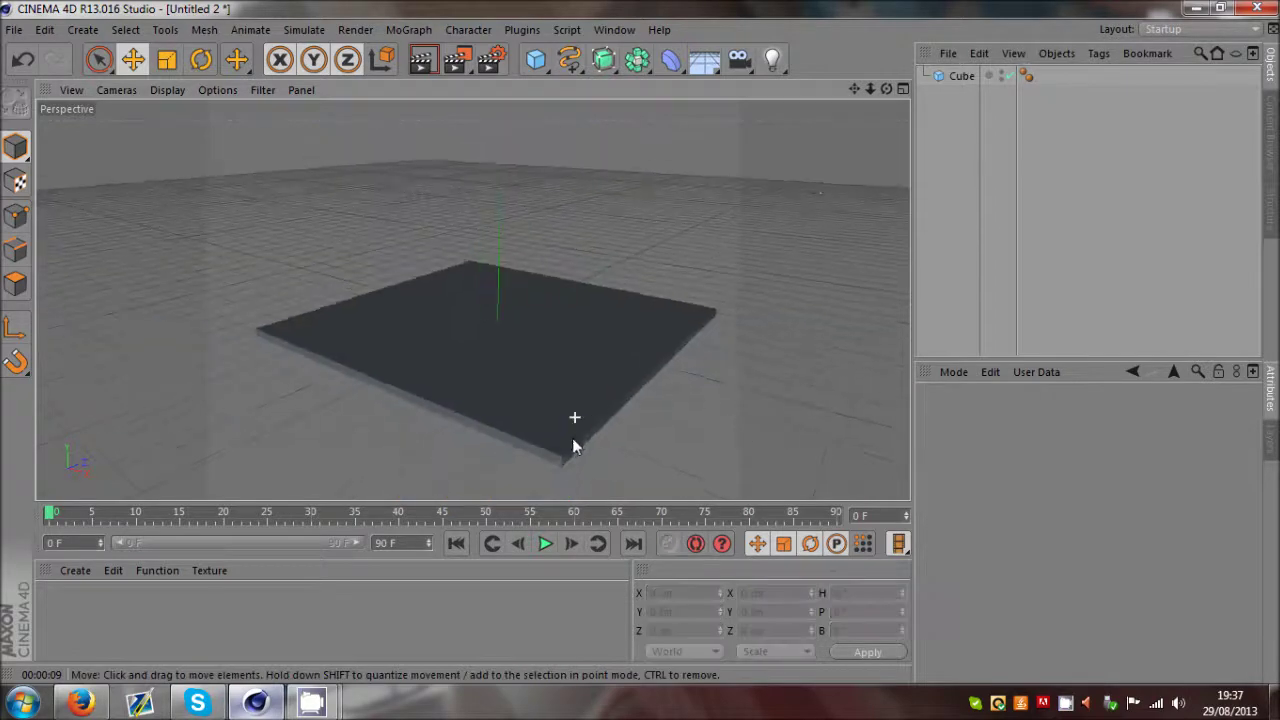
left_click(699, 347)
scroll(588, 397, "up", 3)
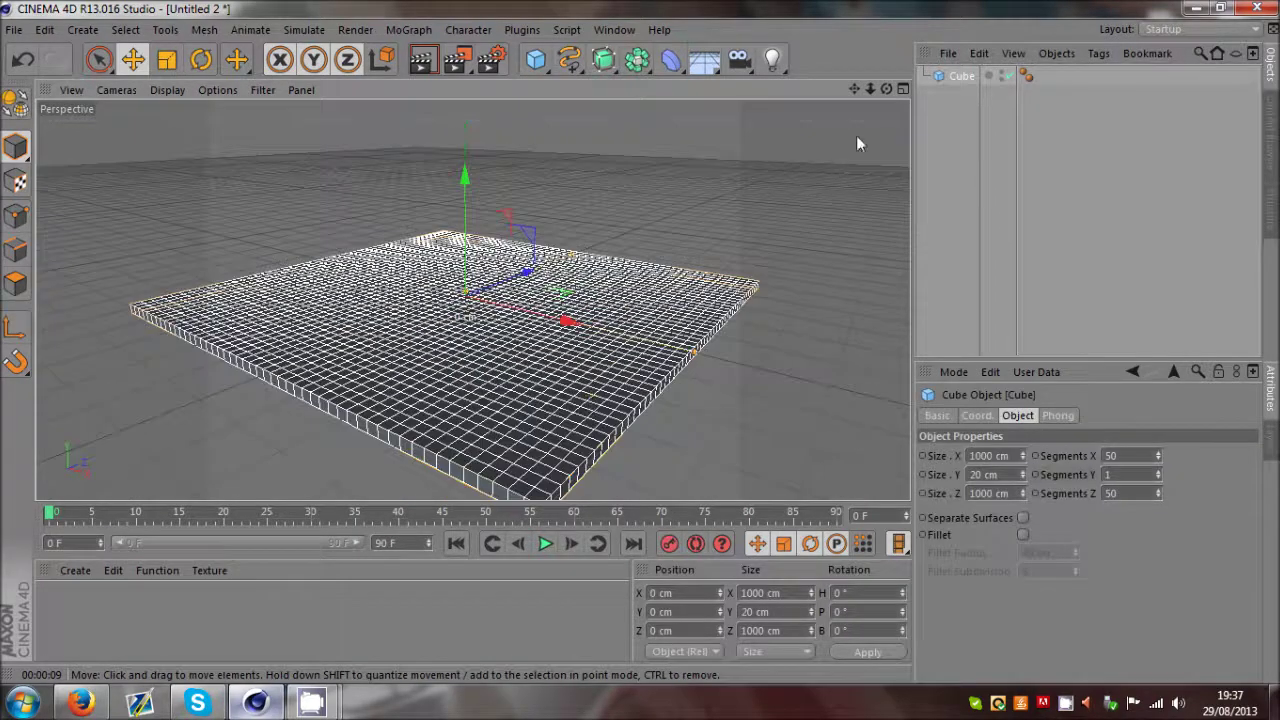
left_click_drag(640, 349, 643, 349, "alt")
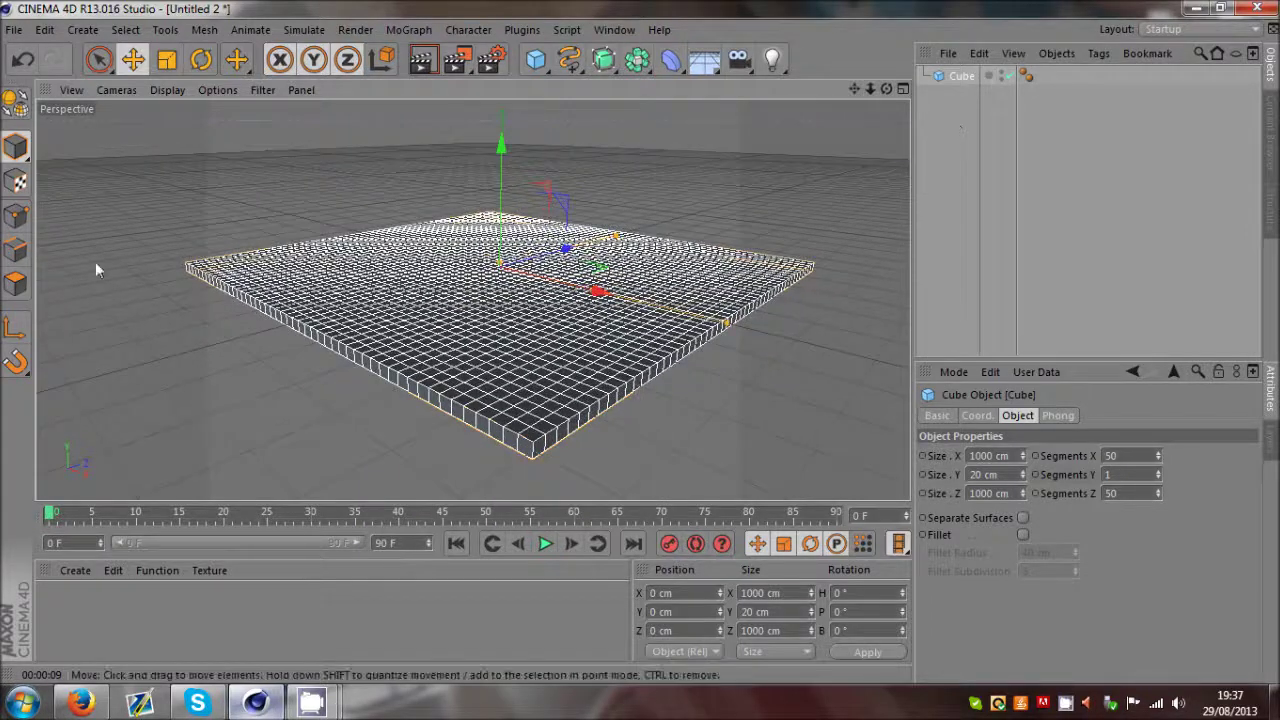
Deselect the slab and create a new material
left_click(957, 180)
left_click(75, 570)
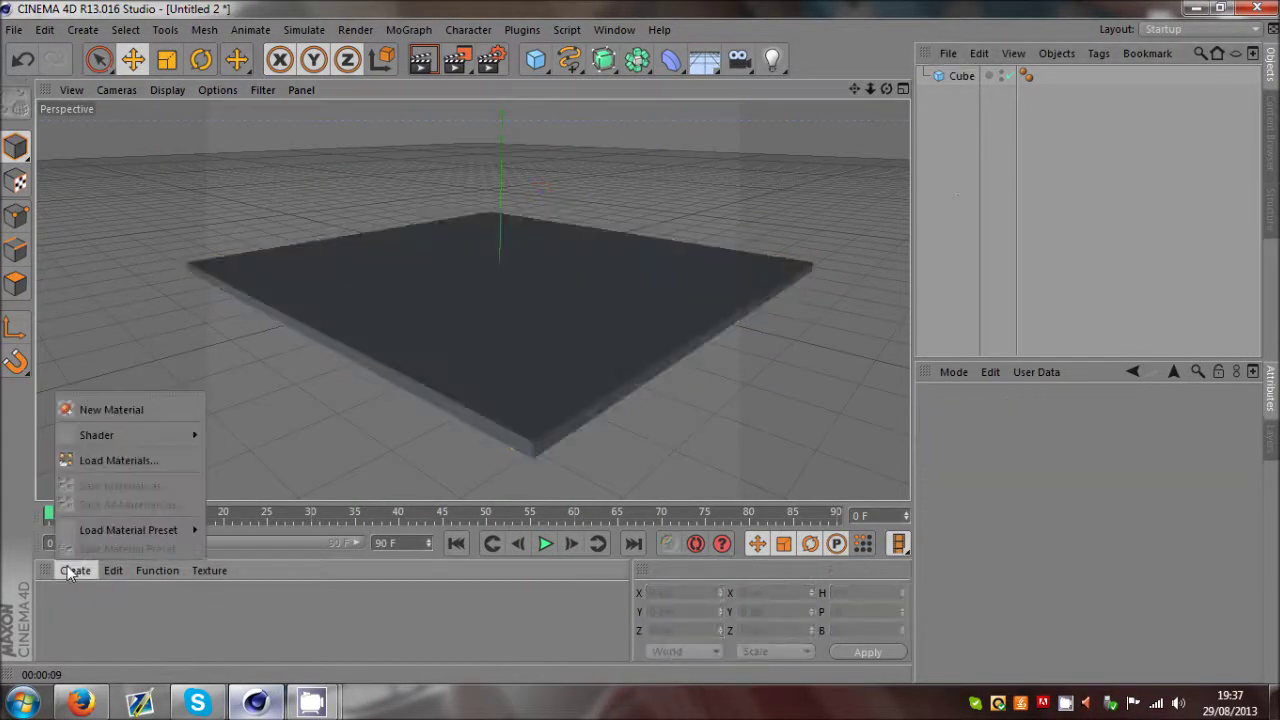
mouse_move(103, 533)
left_click(79, 610)
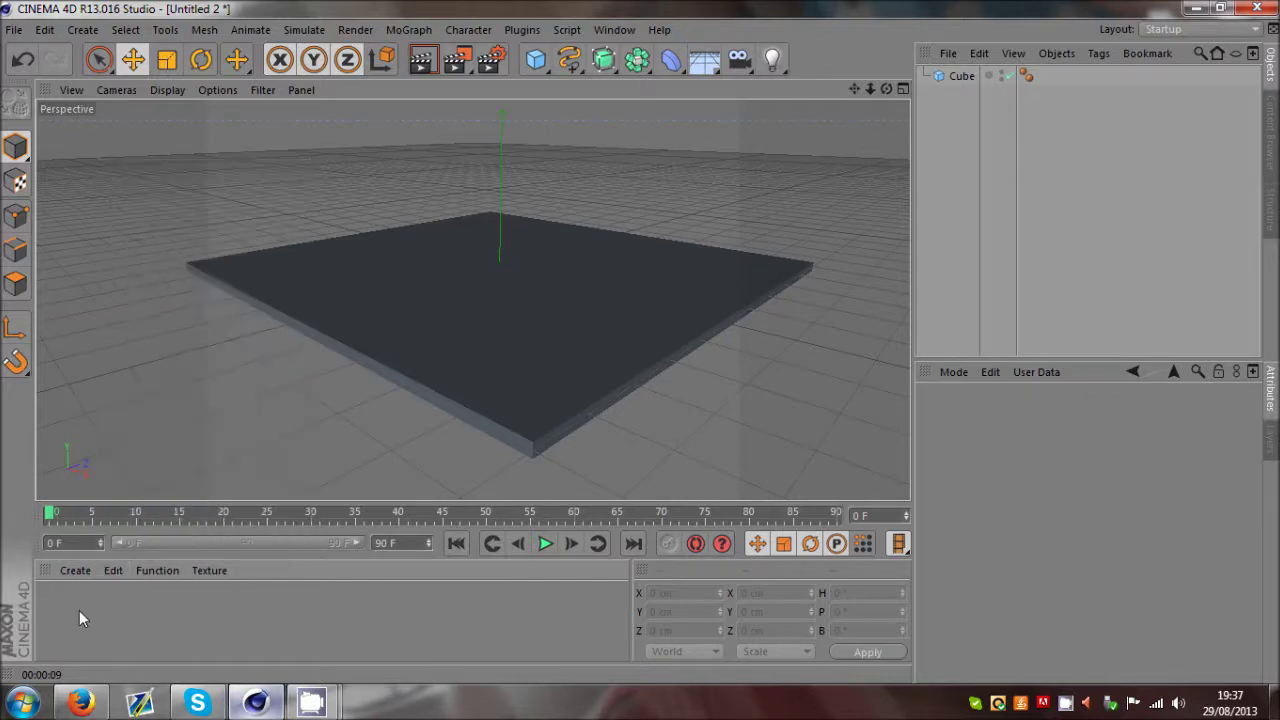
double_click(85, 615)
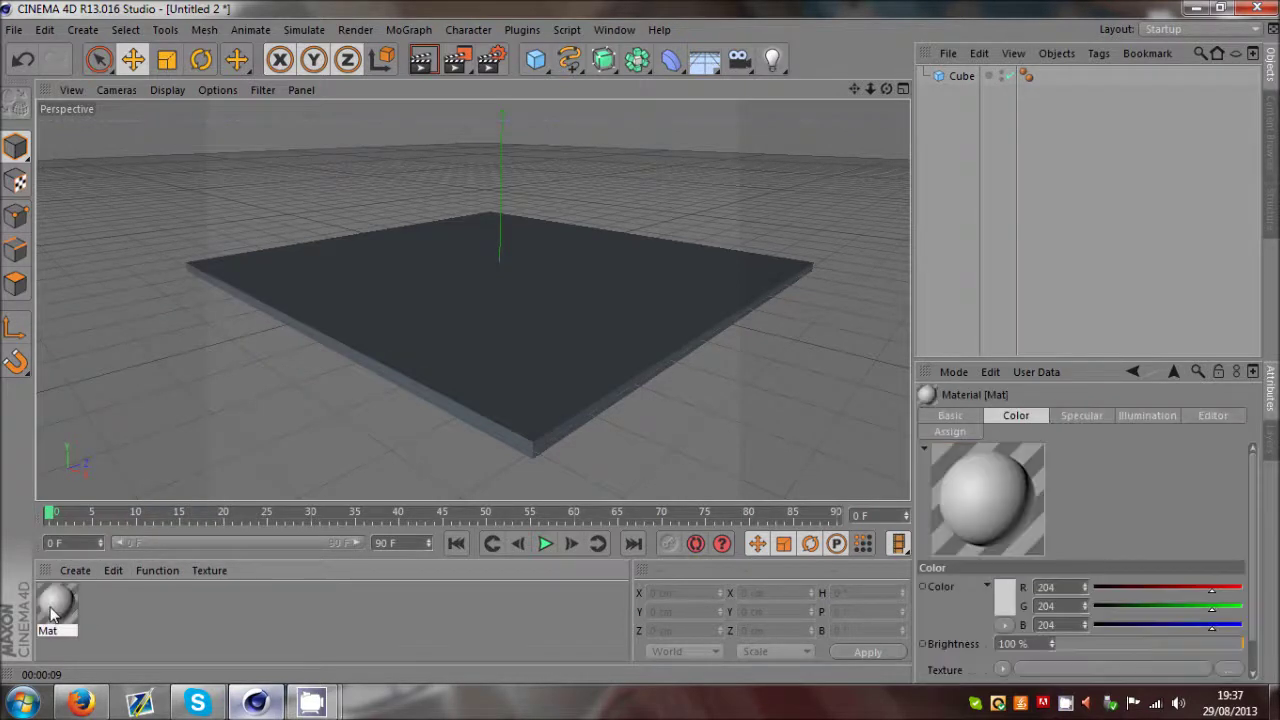
Open the new material for editing and assign a Noise shader as its Color channel texture
double_click(58, 608)
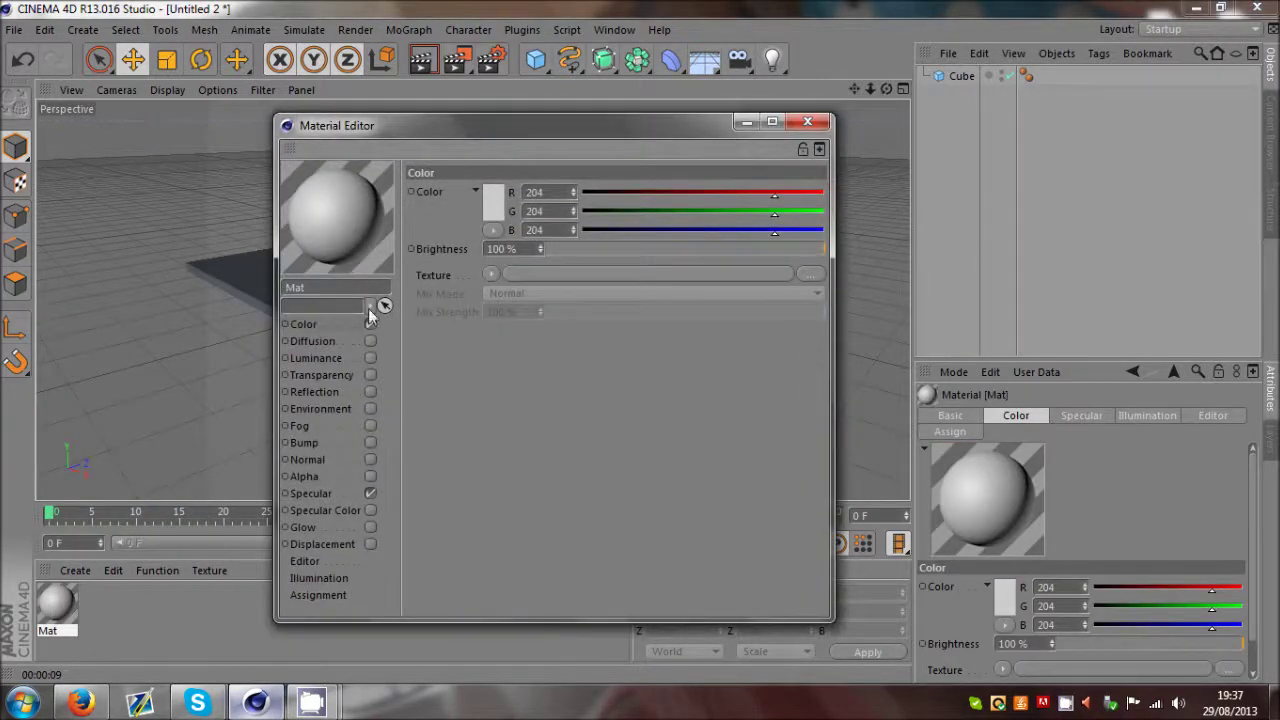
left_click(489, 275)
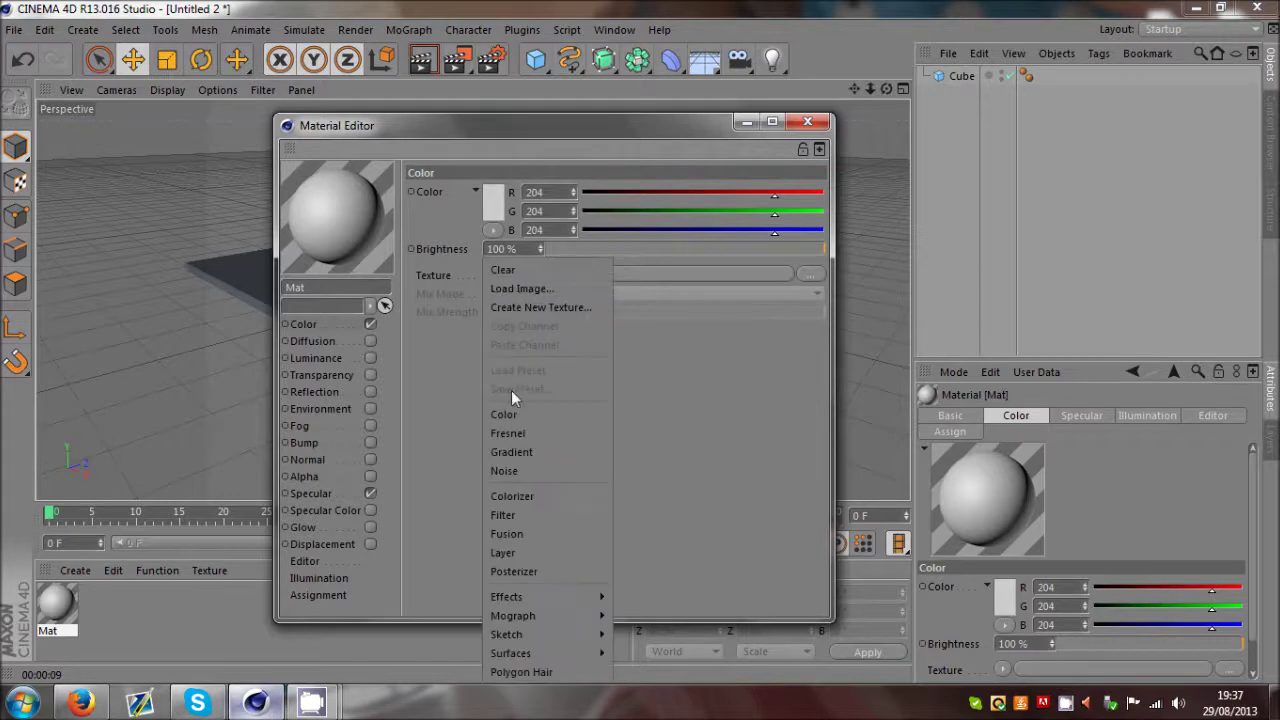
left_click(509, 470)
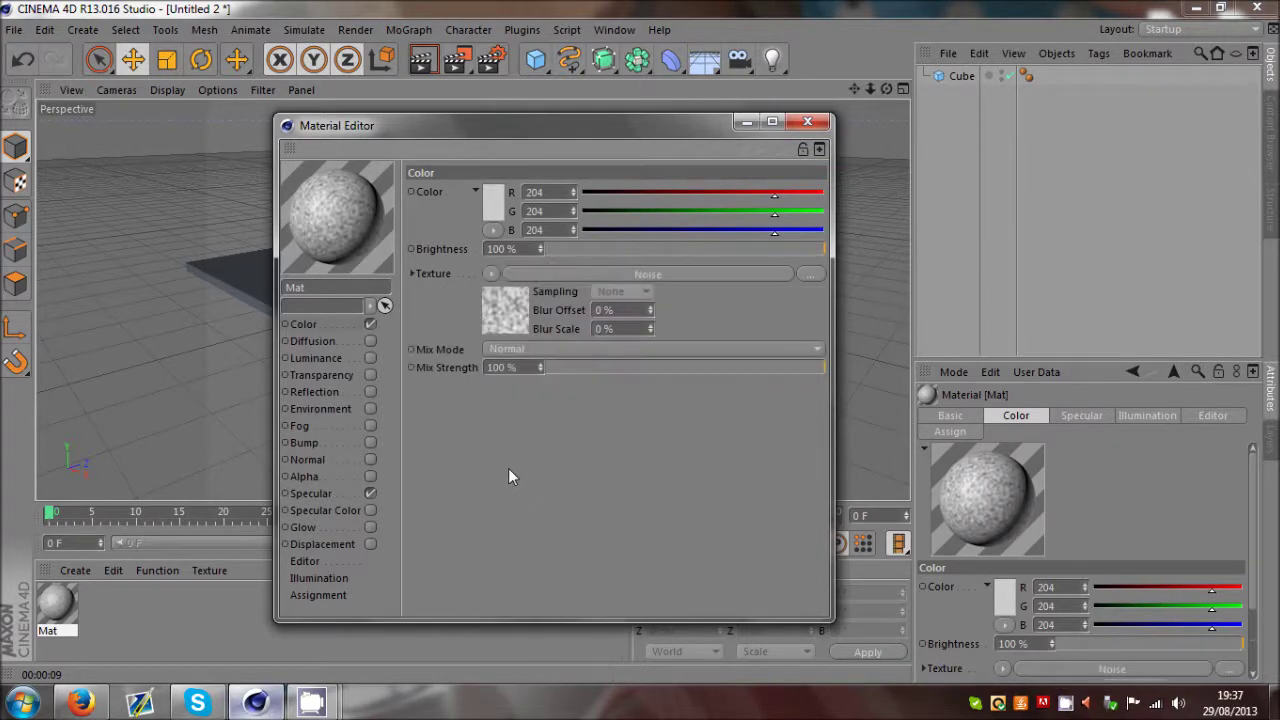
Set Color 1 of the Noise shader to a very dark brown with hue 27° and RGB 36, 19, 5
left_click(504, 312)
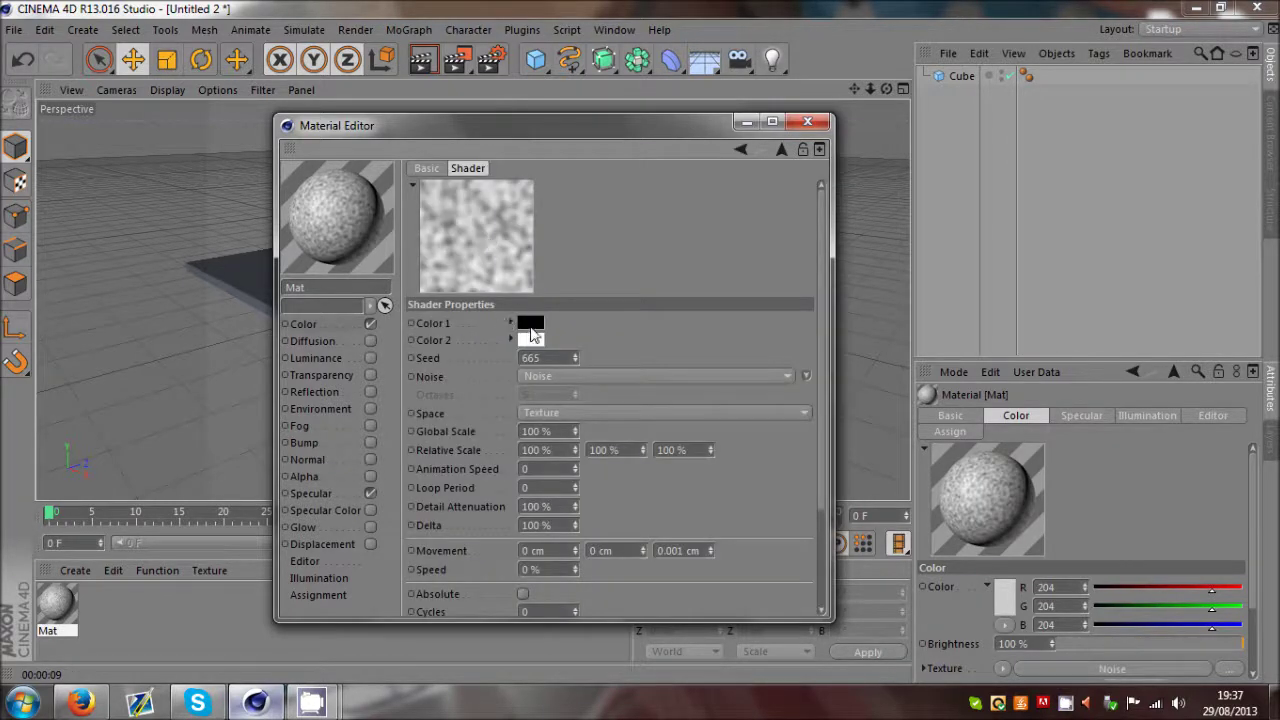
left_click(530, 322)
left_click(530, 321)
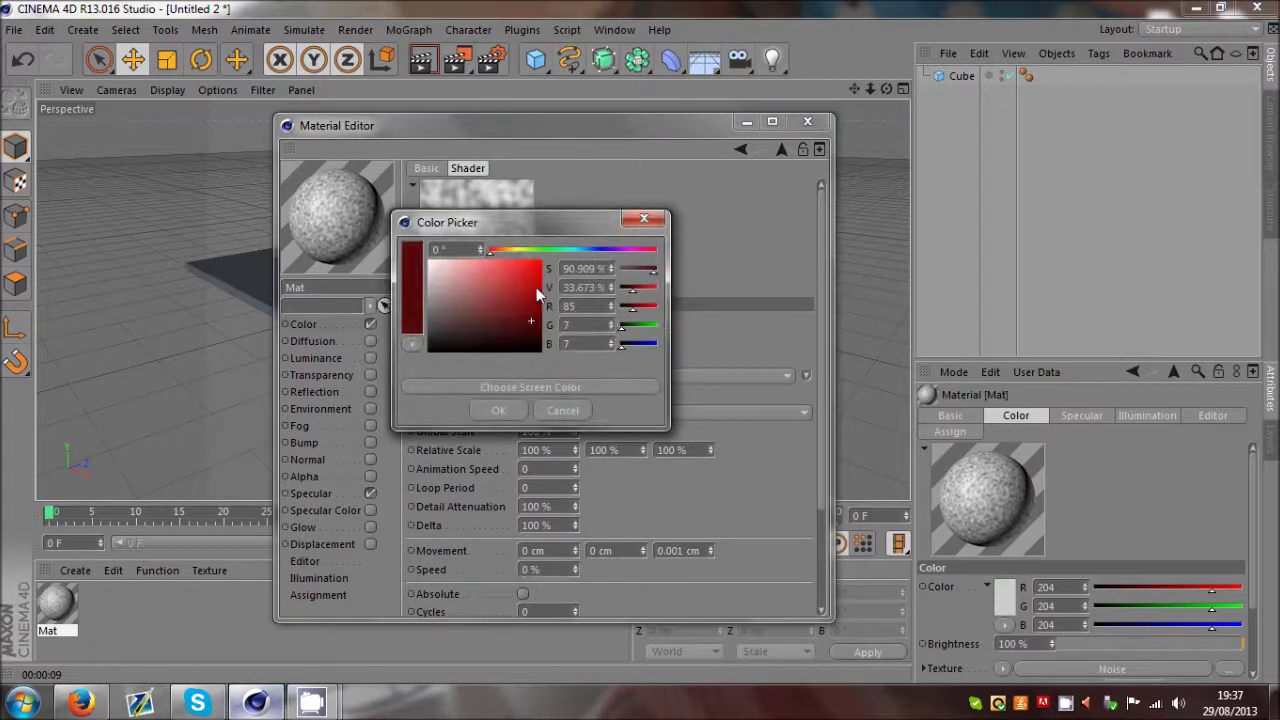
left_click(503, 249)
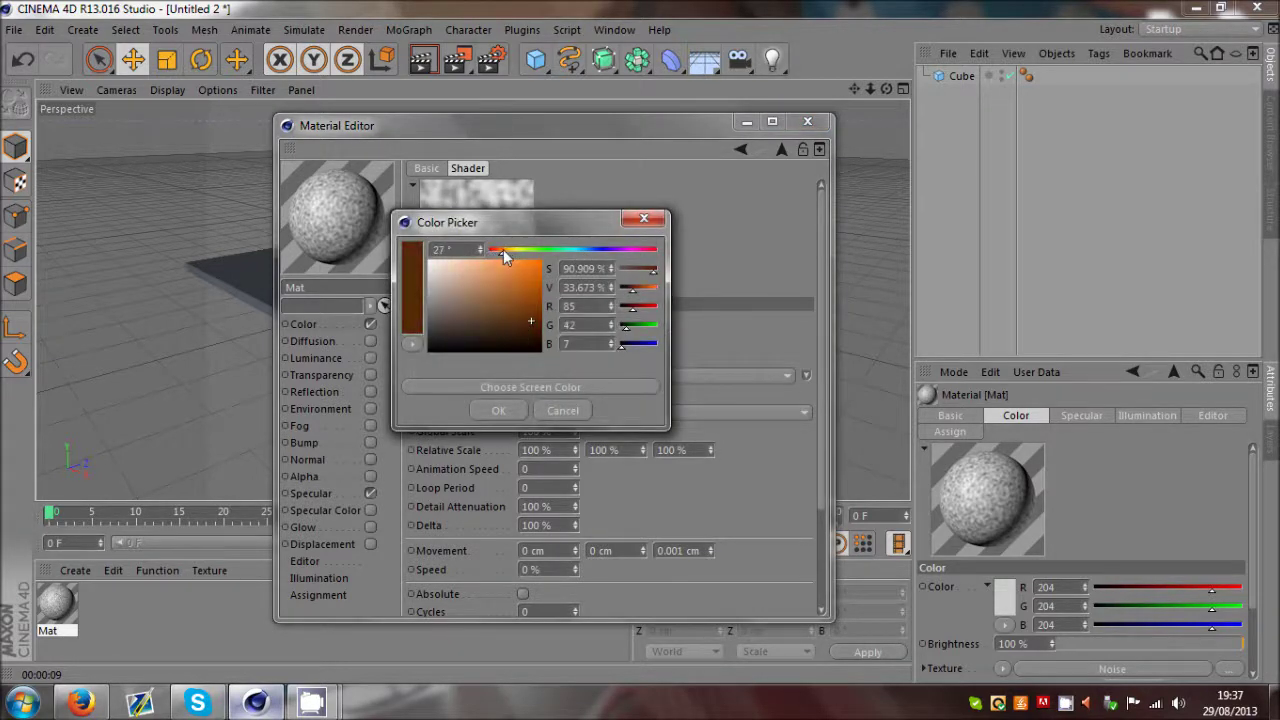
left_click_drag(512, 321, 525, 344)
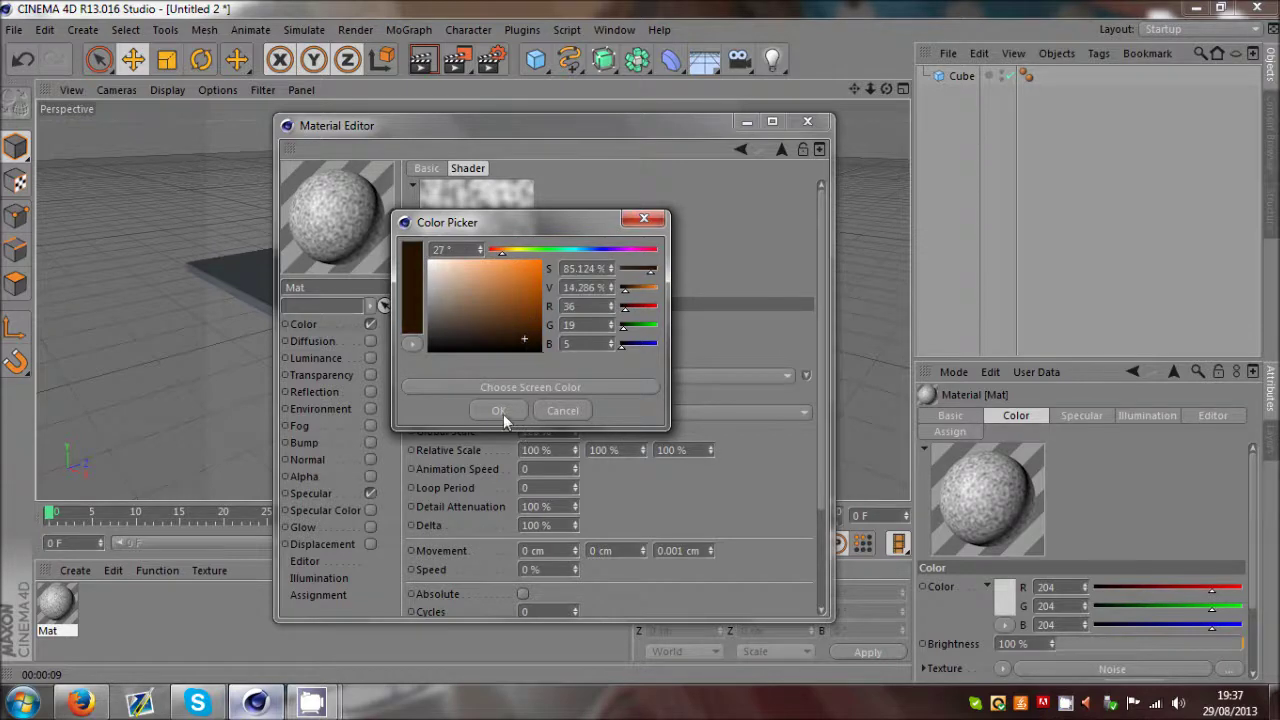
left_click(503, 414)
Set Color 2 of the Noise shader to a dark brown with hue 36° and RGB 52, 35, 9
left_click(527, 341)
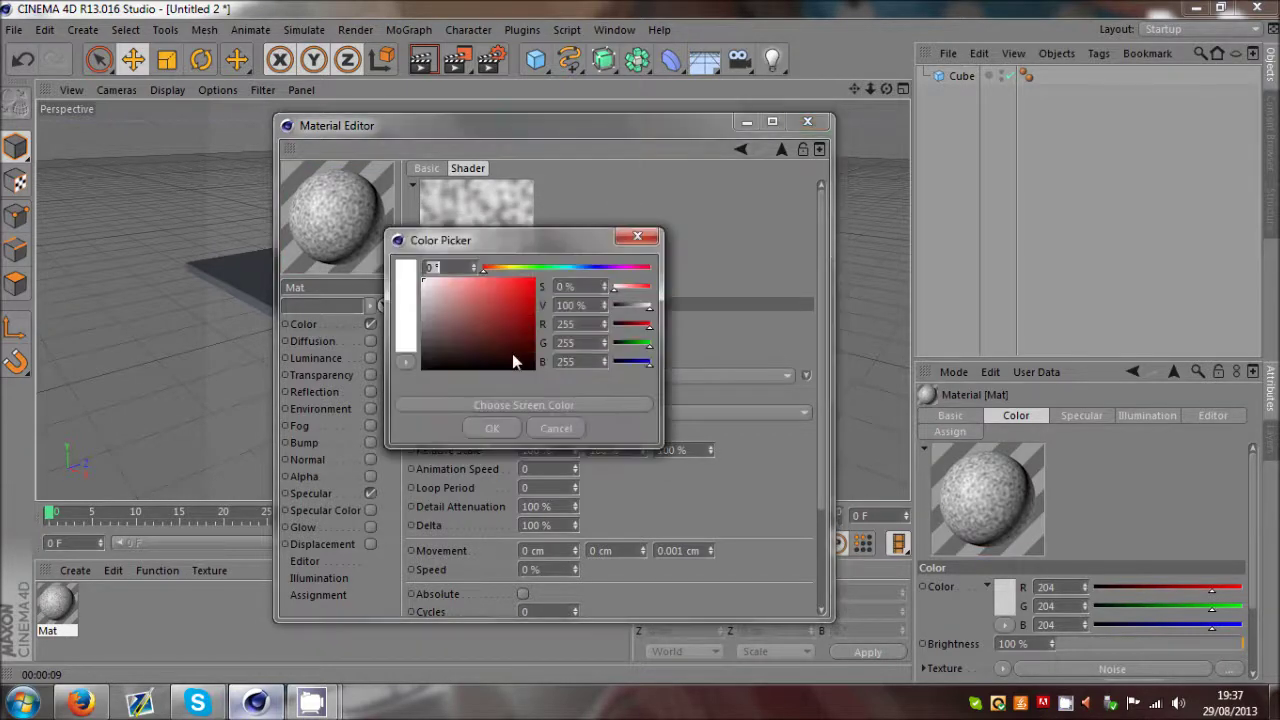
left_click(512, 353)
left_click_drag(513, 354, 508, 337)
left_click(500, 268)
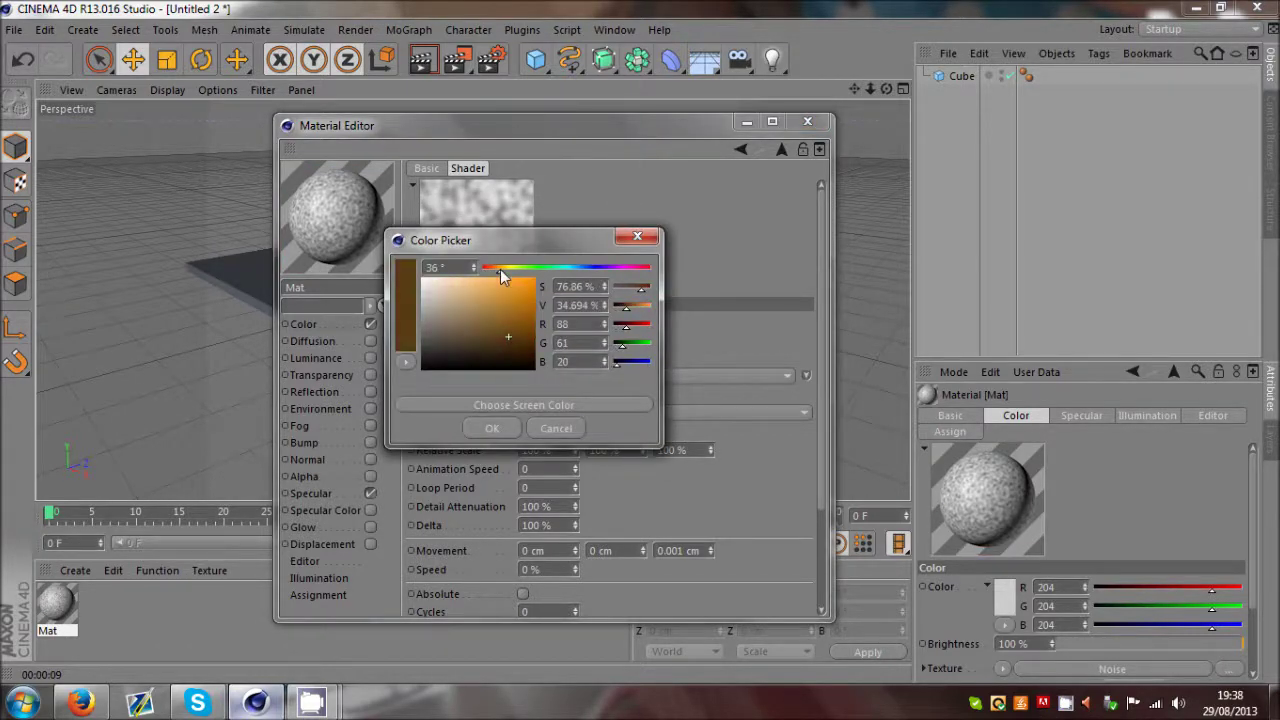
left_click(490, 433)
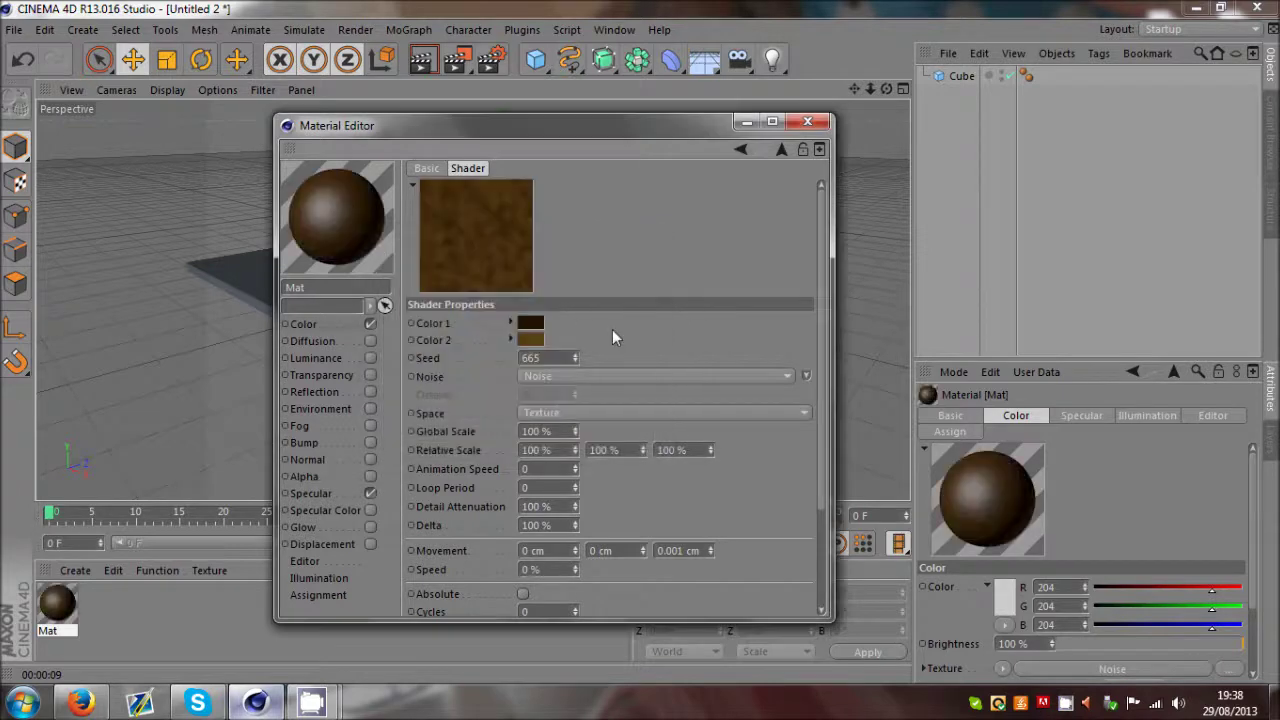
left_click(530, 323)
left_click(517, 351)
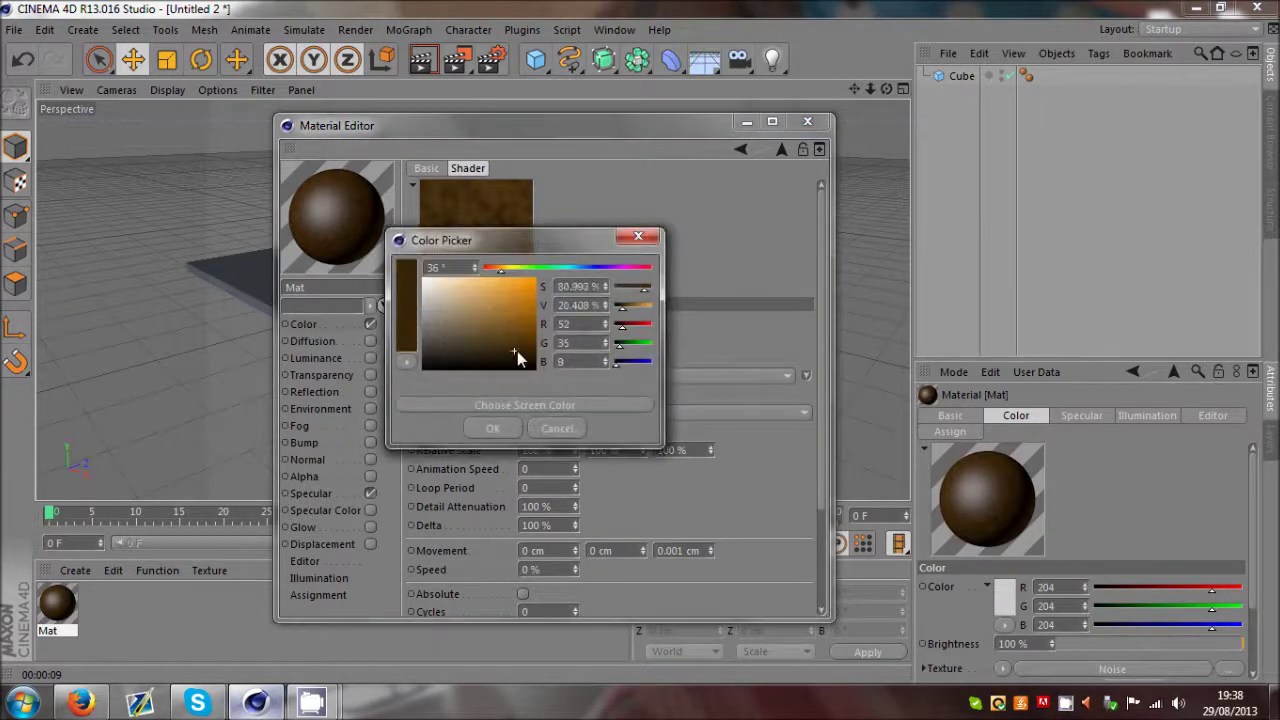
left_click(510, 428)
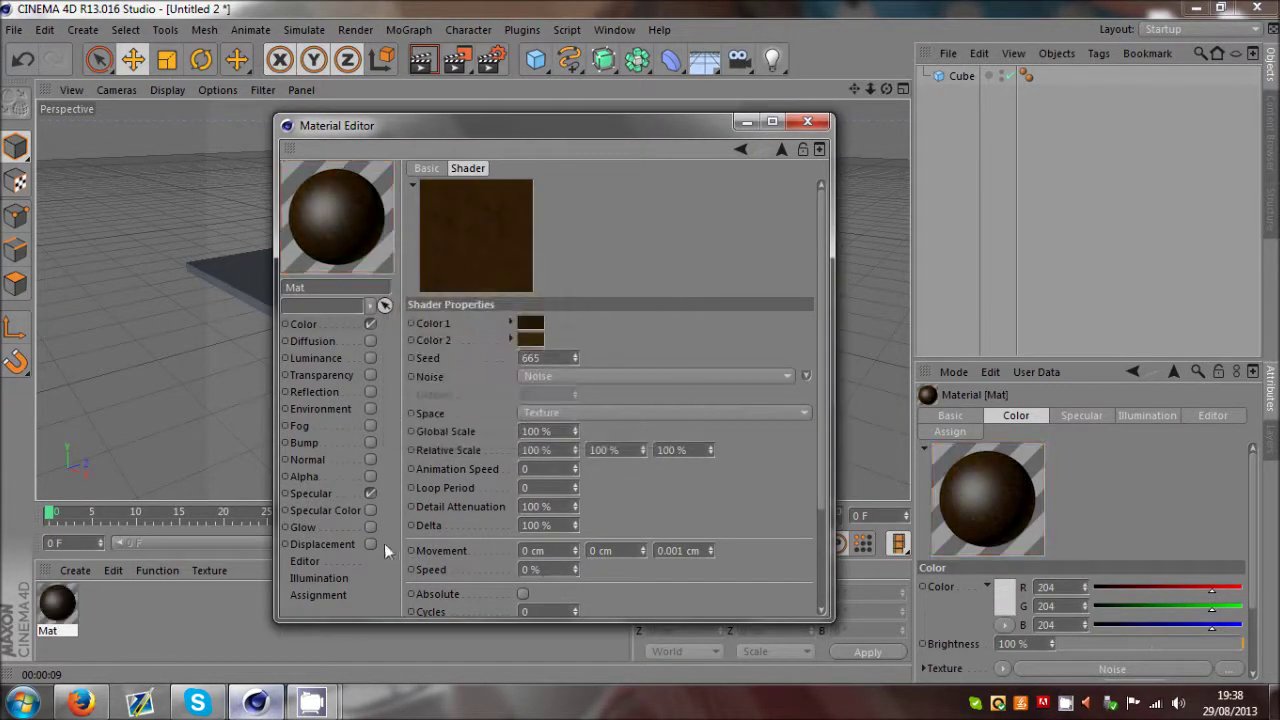
Turn off the material's Specular channel, keep Noise as the color texture, and close the Material Editor
left_click(370, 494)
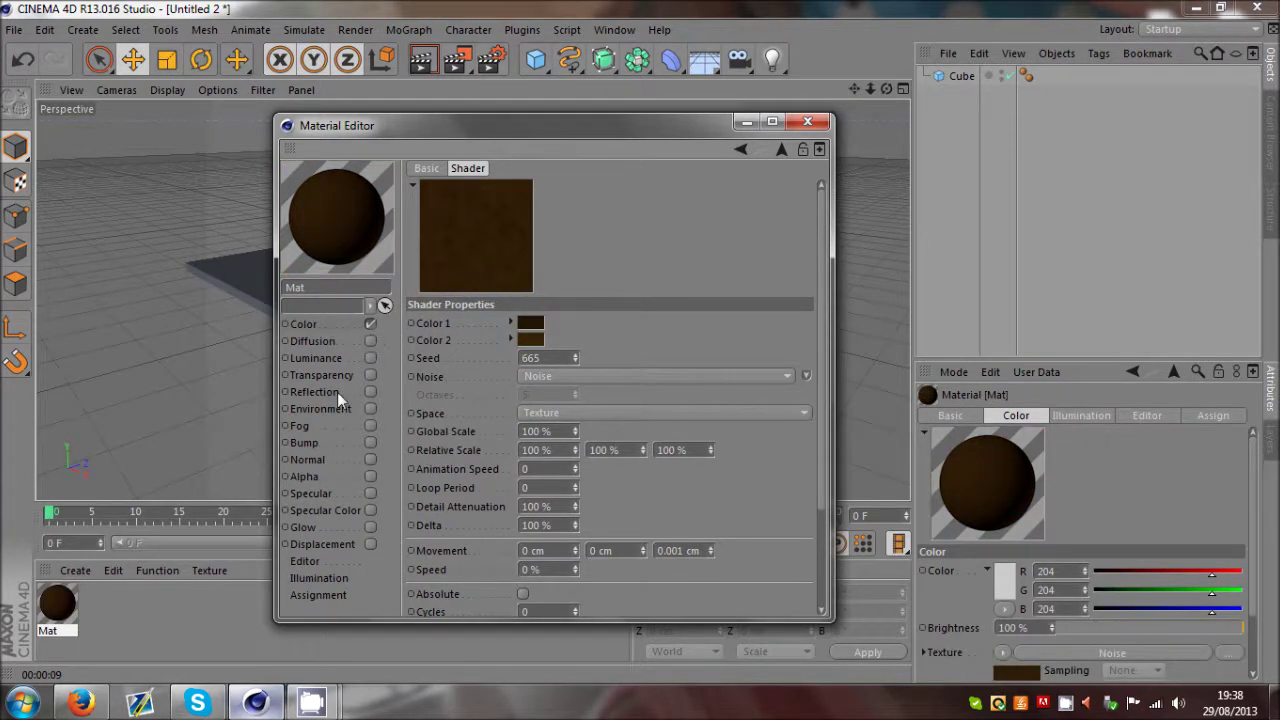
left_click(316, 325)
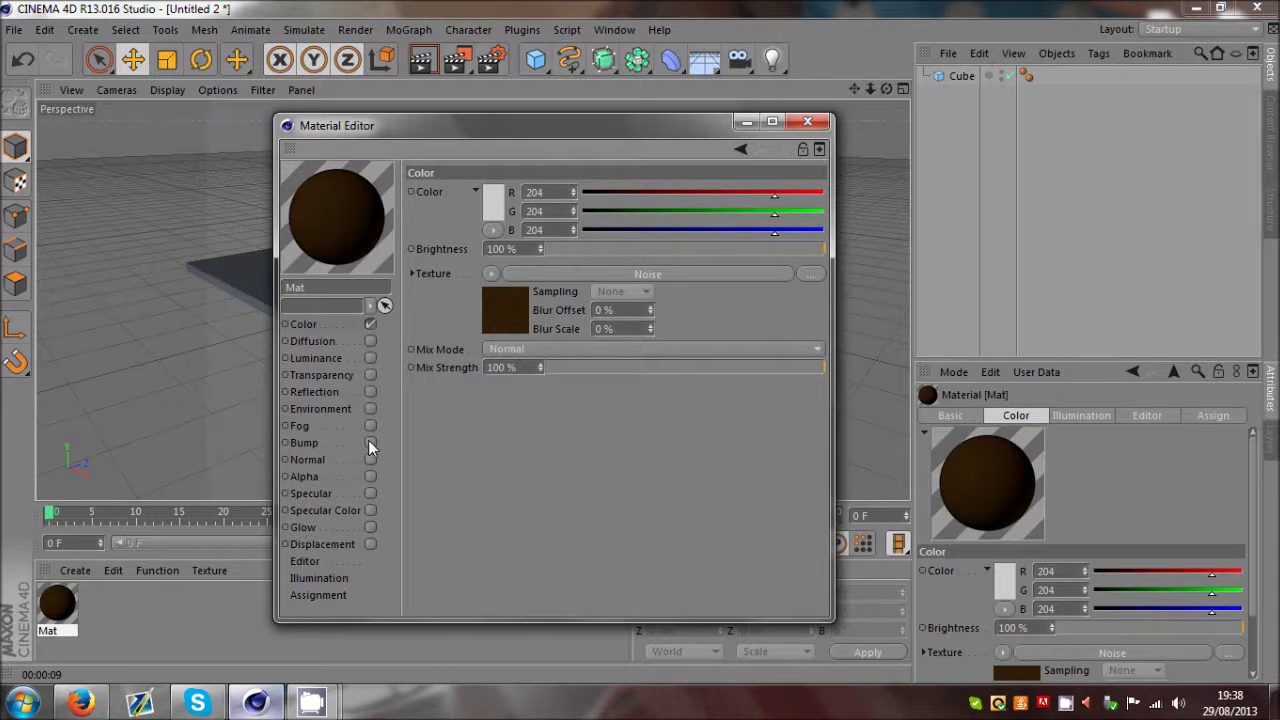
left_click(491, 273)
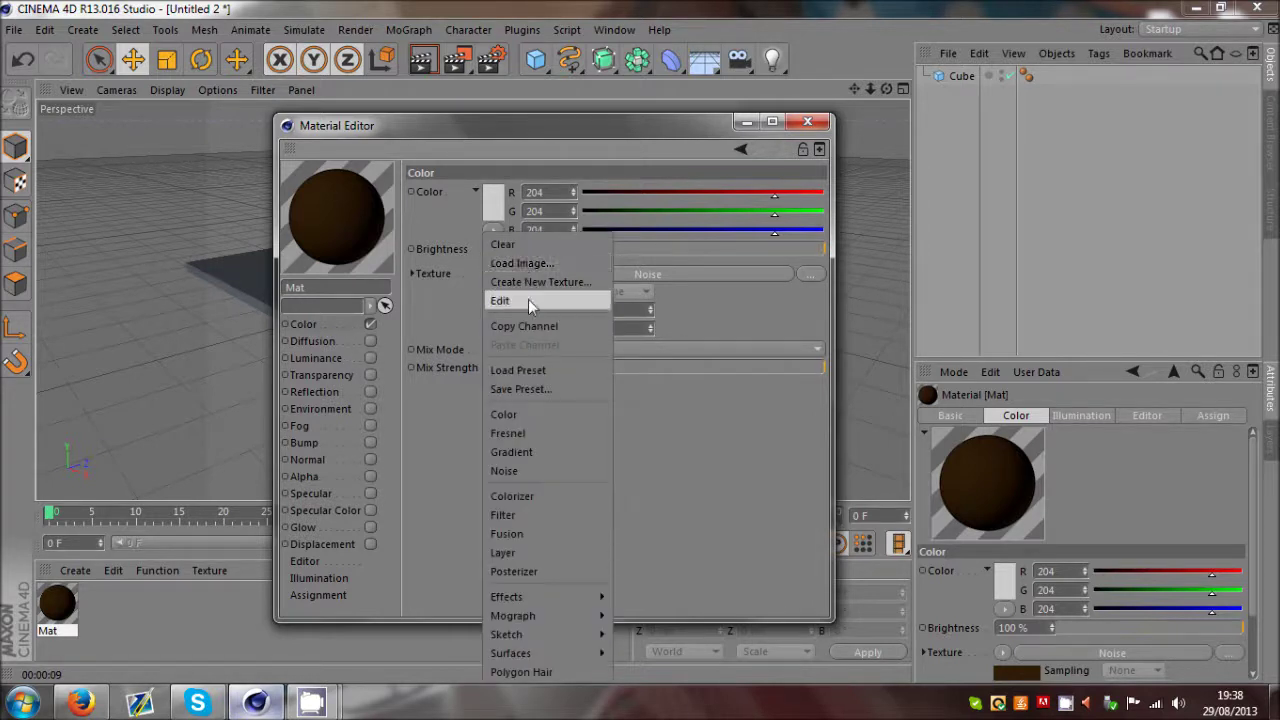
left_click(528, 470)
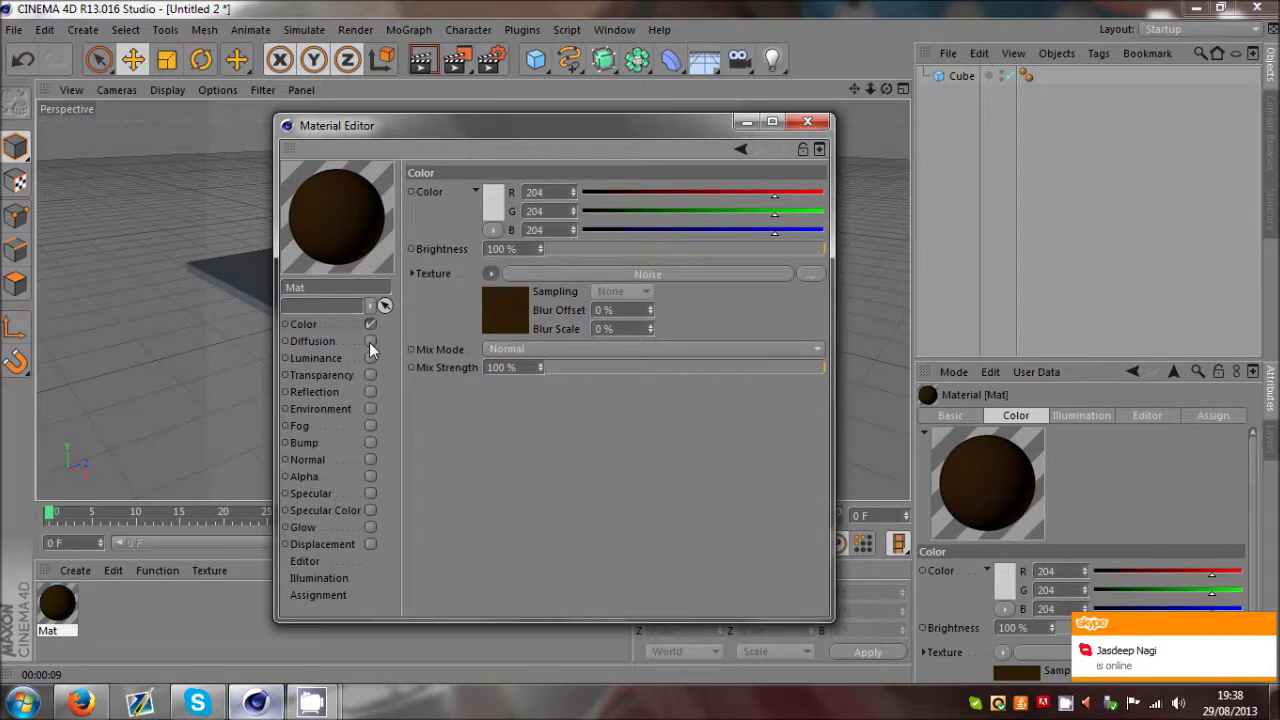
left_click(808, 121)
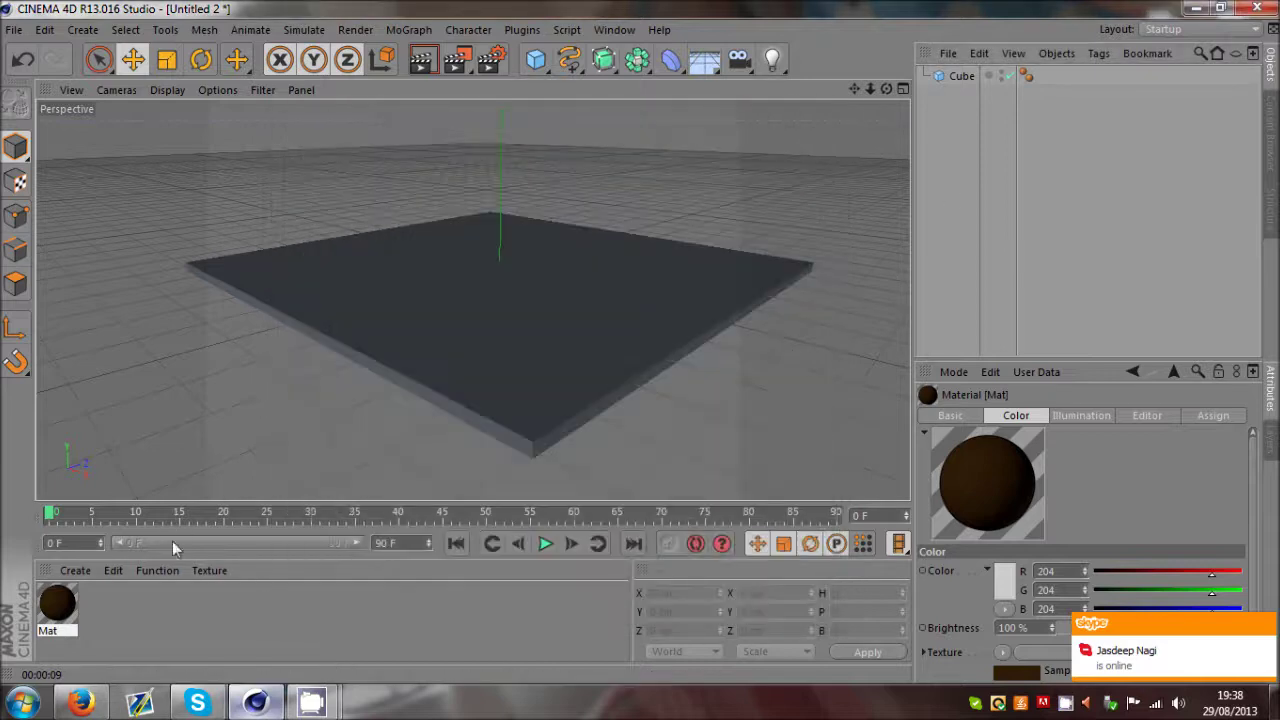
Apply the brown noise material to the slab and render the perspective view to check it
left_click_drag(967, 82, 962, 77)
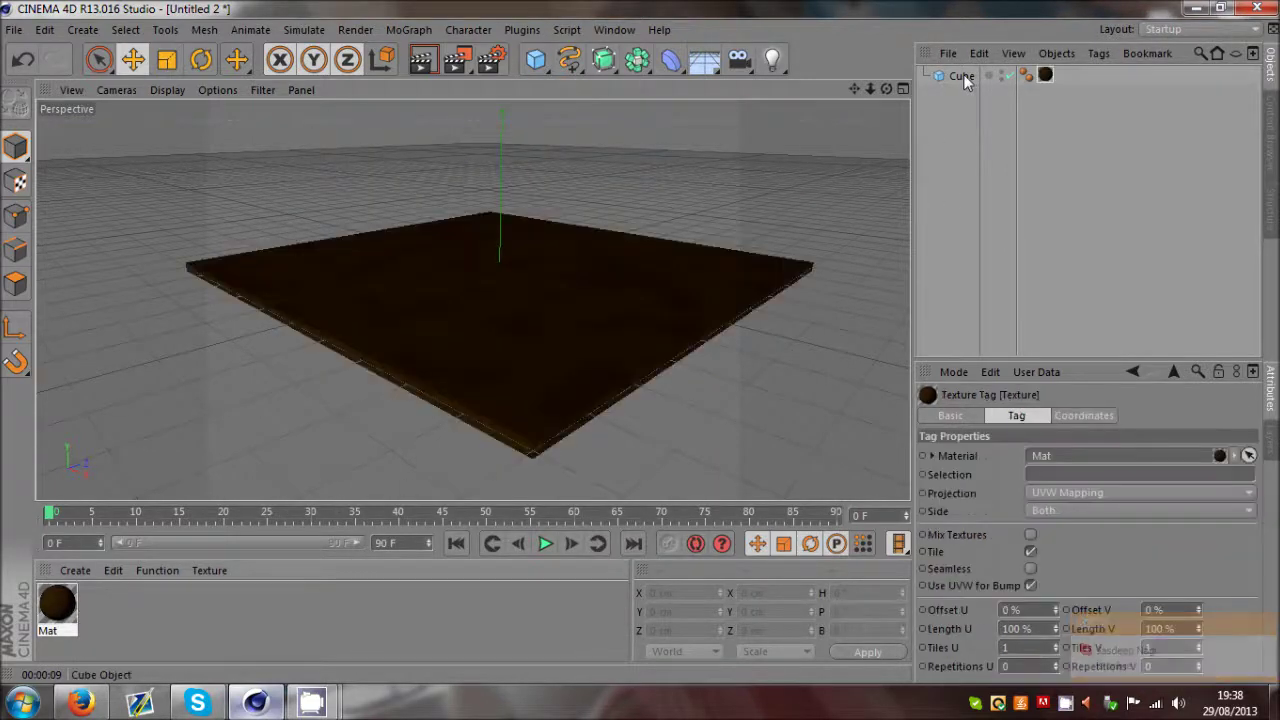
left_click(421, 59)
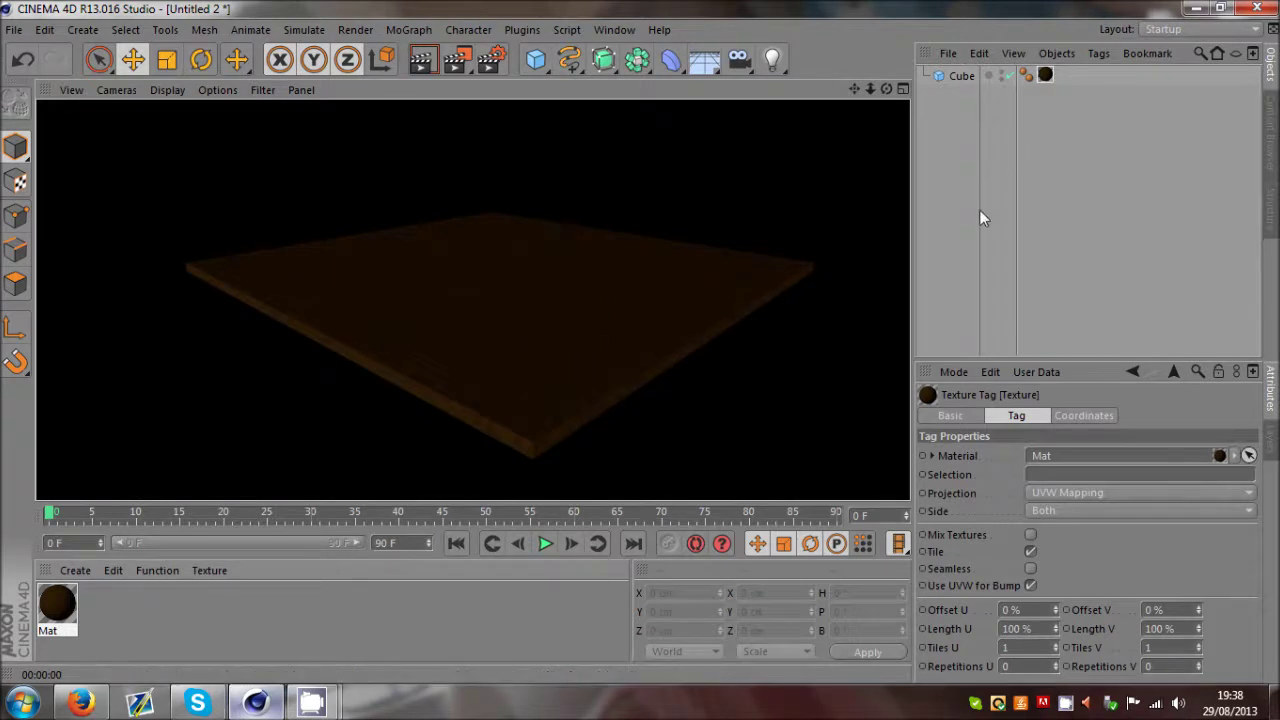
left_click(925, 233)
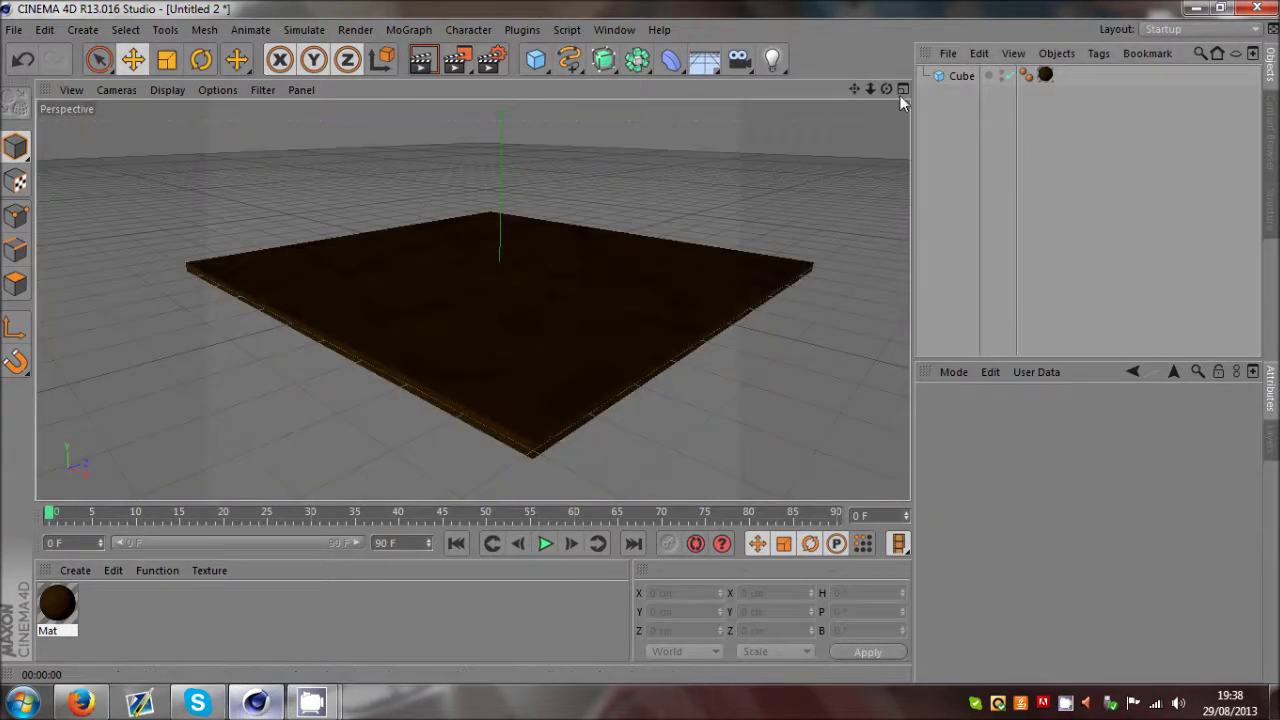
key("ctrl+r")
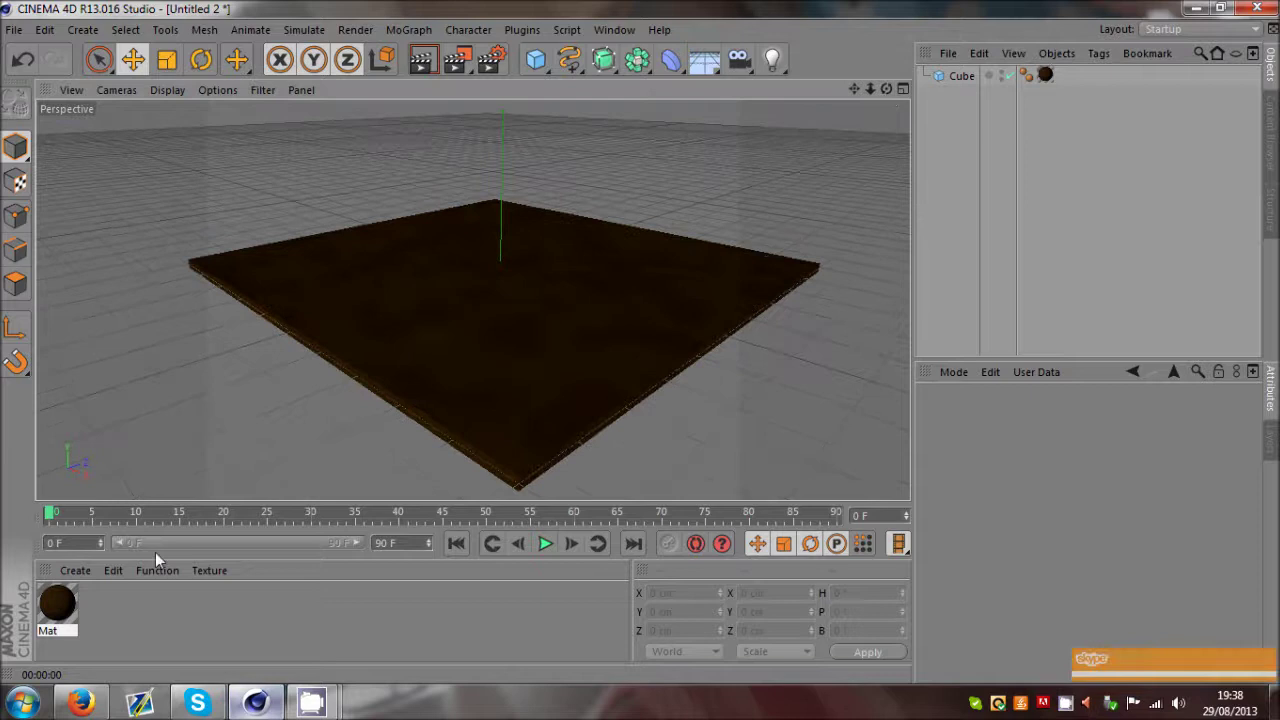
Delete the brown noise material from the scene
left_click(1045, 75)
left_click(487, 480)
left_click(57, 603)
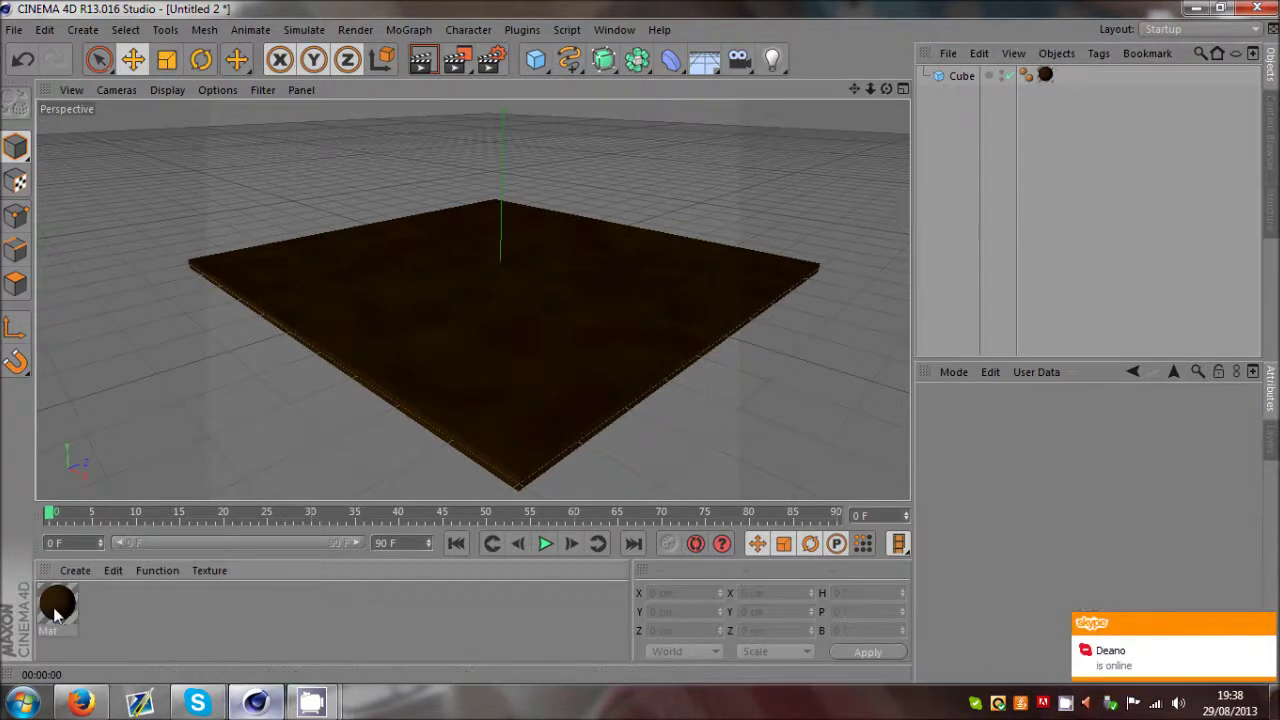
key("Delete")
Load the Earth-01 material preset from the Visualize collection's Nature materials
left_click(75, 570)
mouse_move(148, 529)
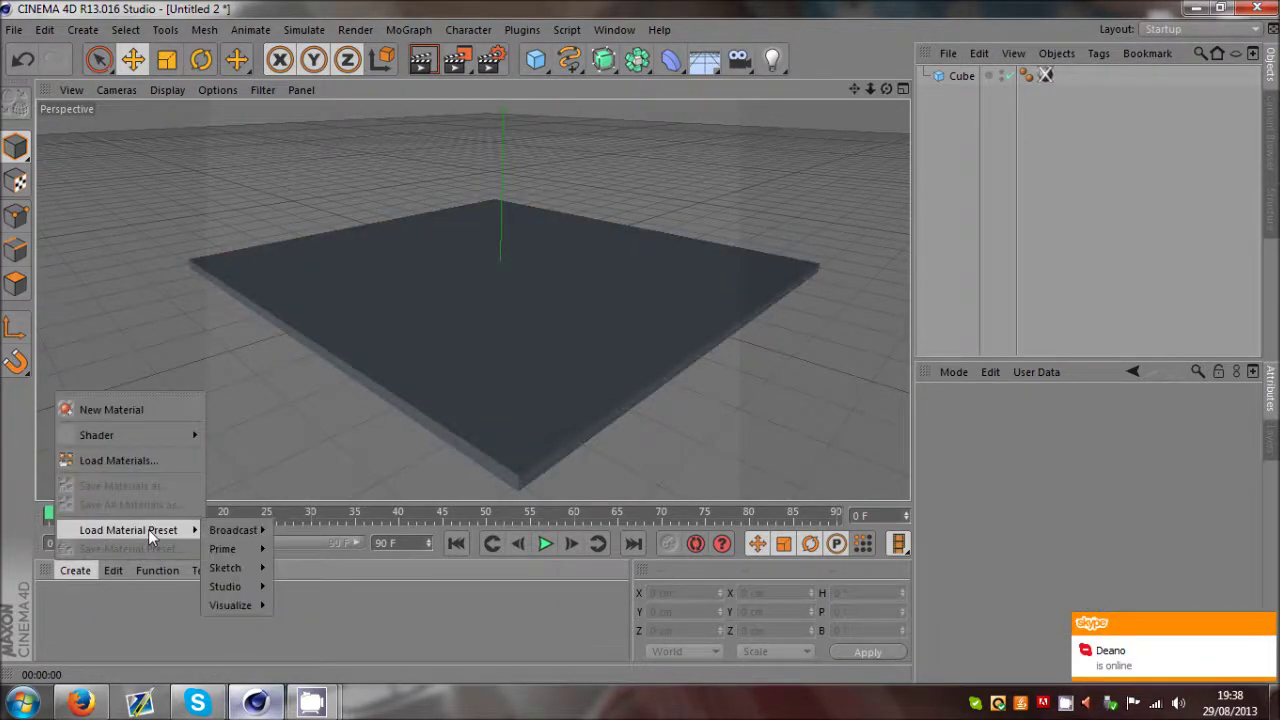
left_click(74, 549)
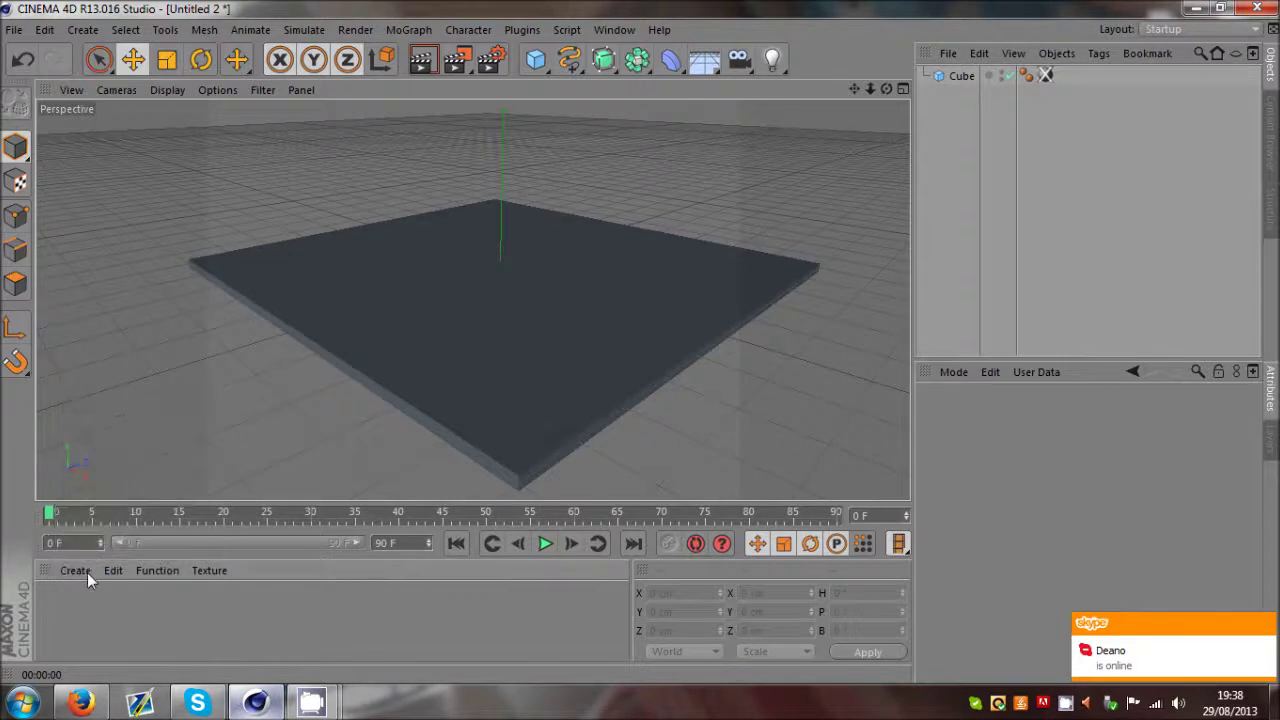
left_click(87, 572)
mouse_move(128, 530)
mouse_move(230, 605)
mouse_move(290, 605)
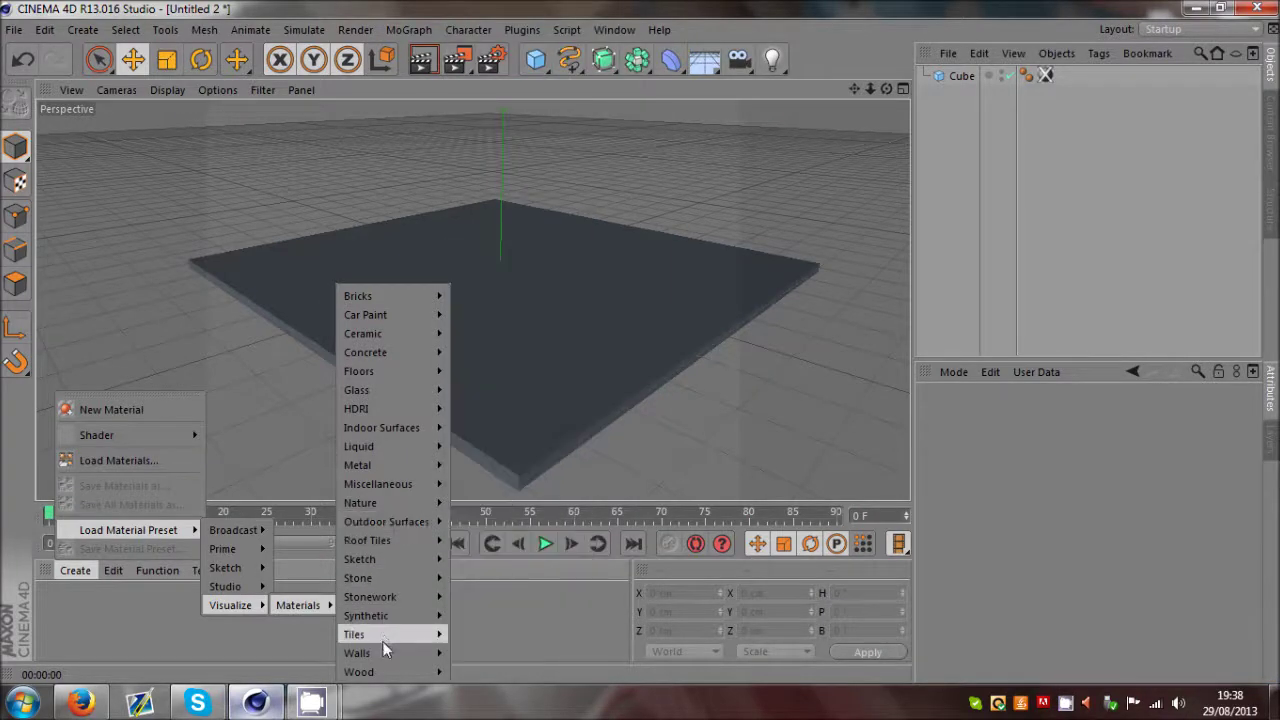
mouse_move(383, 618)
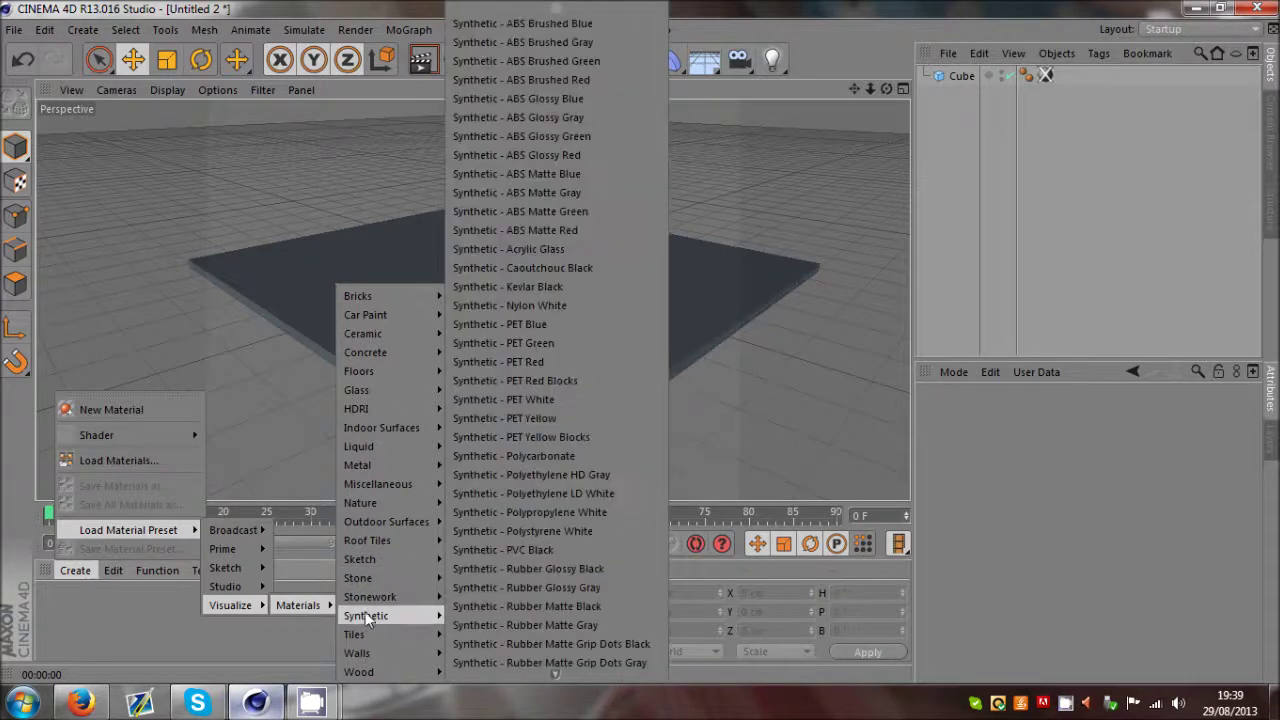
mouse_move(380, 521)
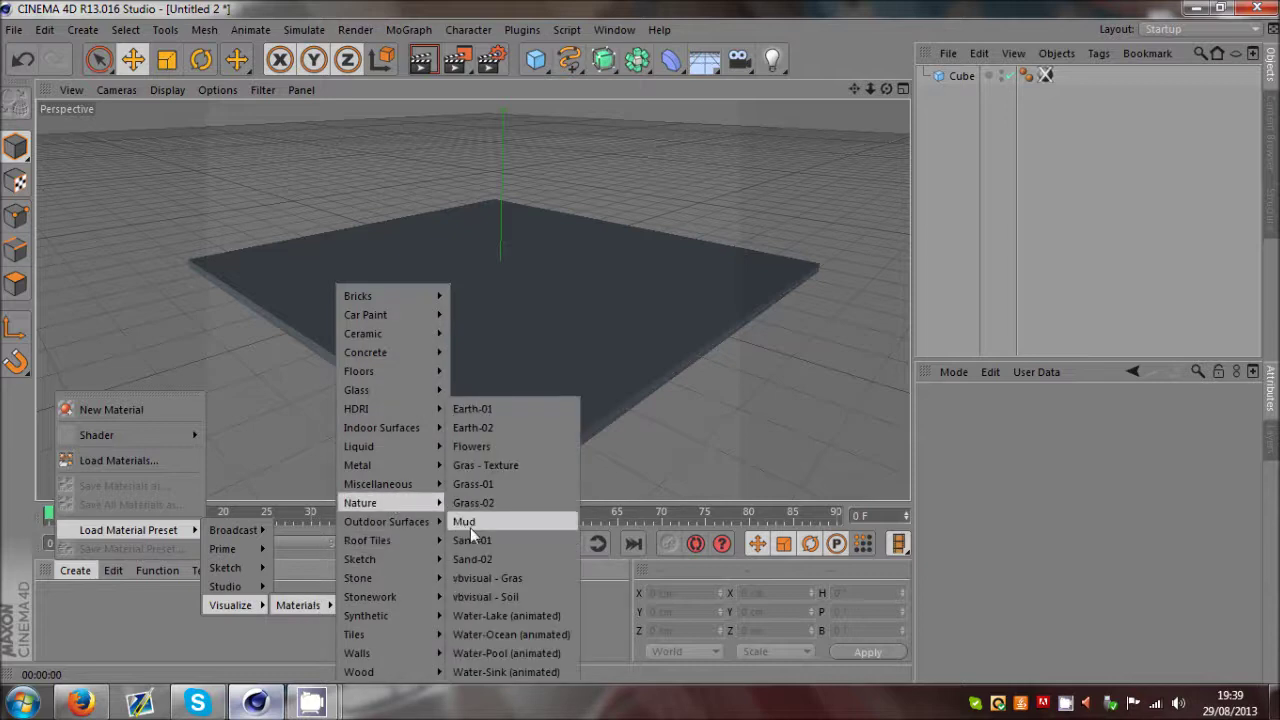
left_click(493, 410)
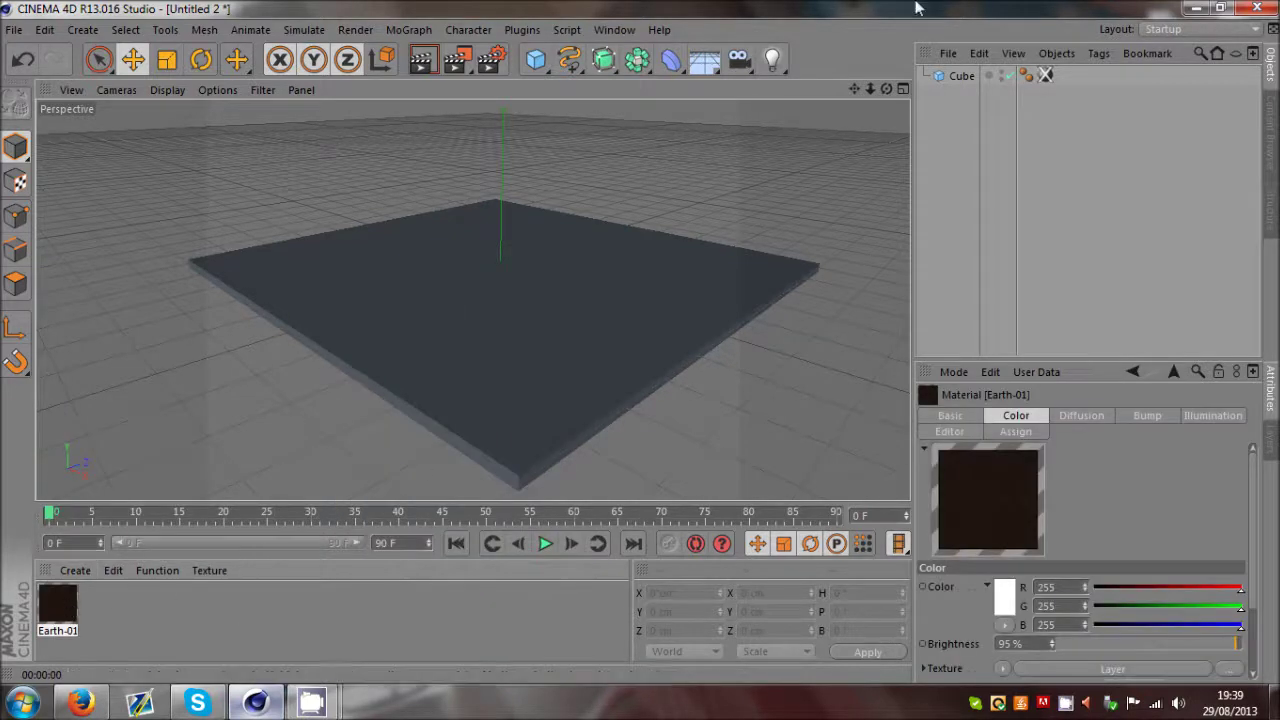
Replace the slab's missing material with Earth-01 and make the texture tiling seamless
left_click_drag(918, 8, 1045, 76)
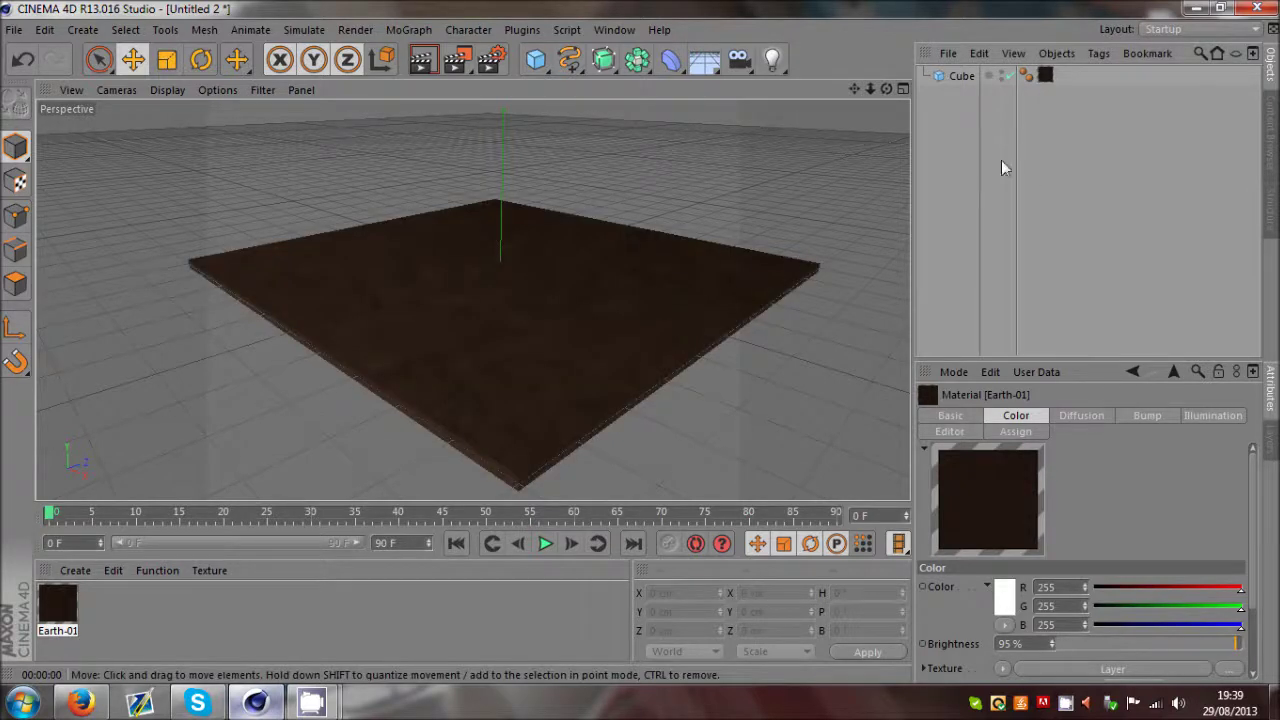
left_click(1045, 75)
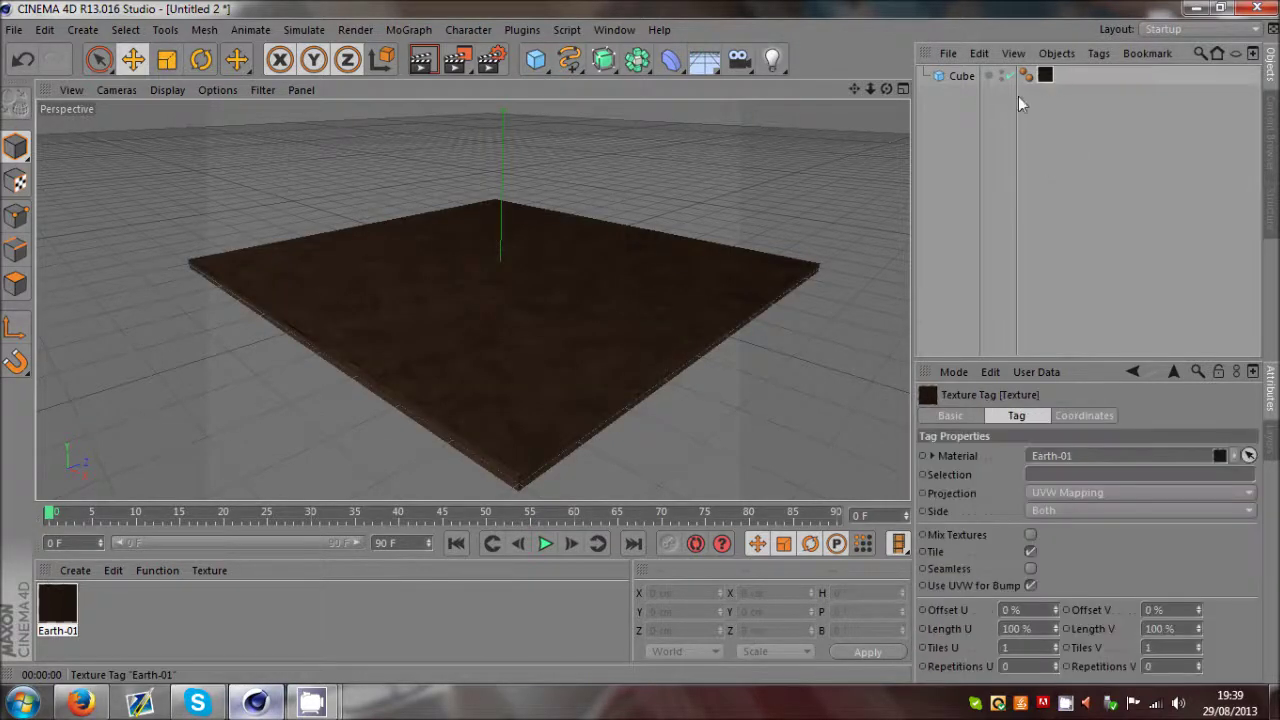
left_click(1031, 568)
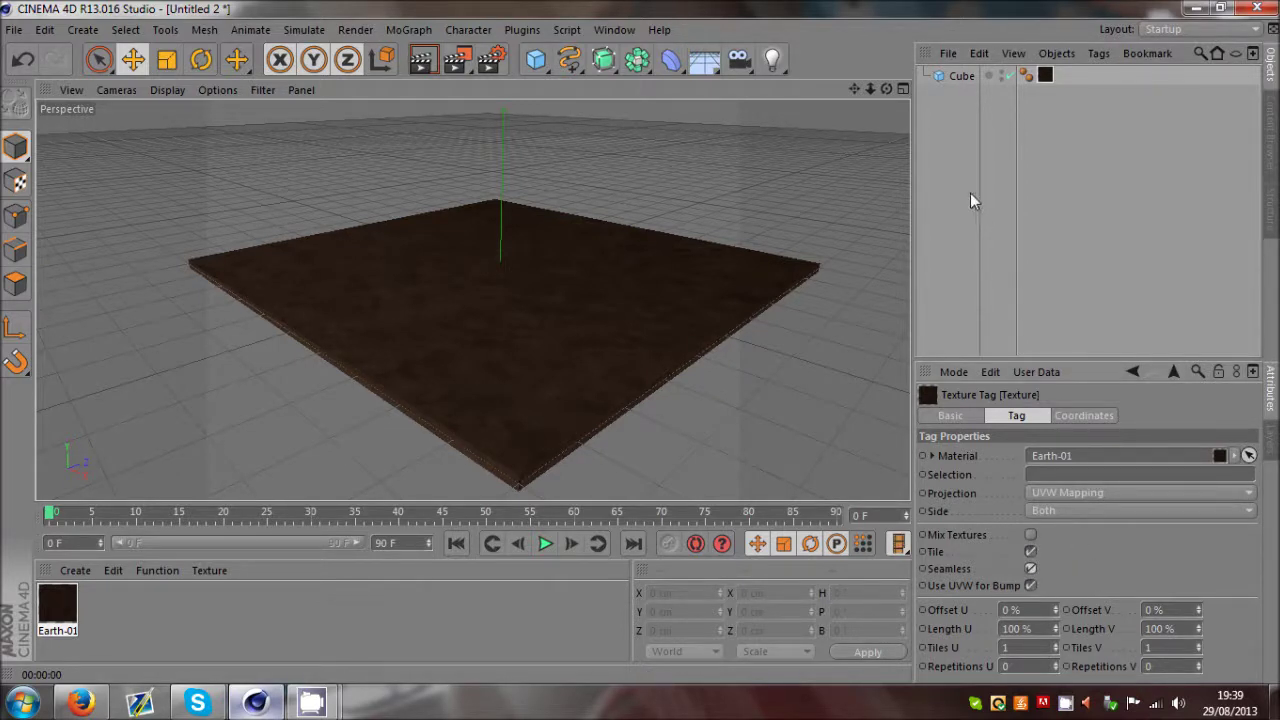
left_click(956, 144)
left_click_drag(594, 333, 640, 346, "alt")
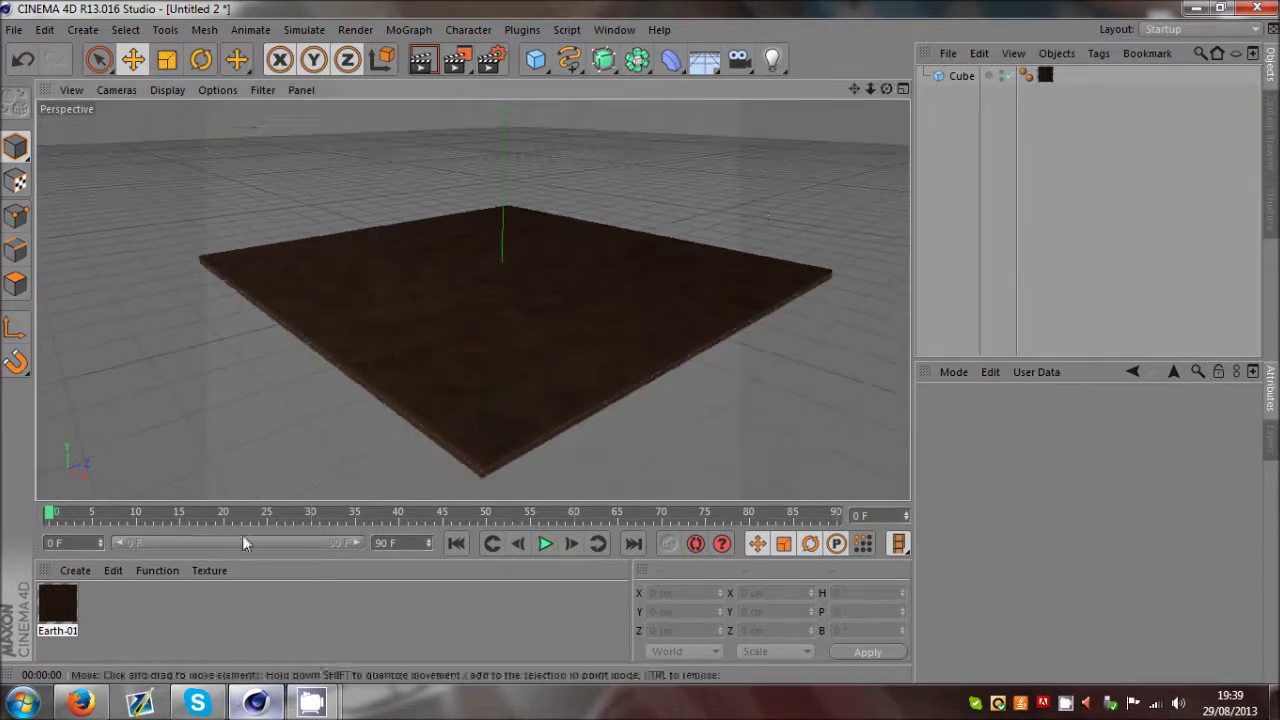
left_click(75, 570)
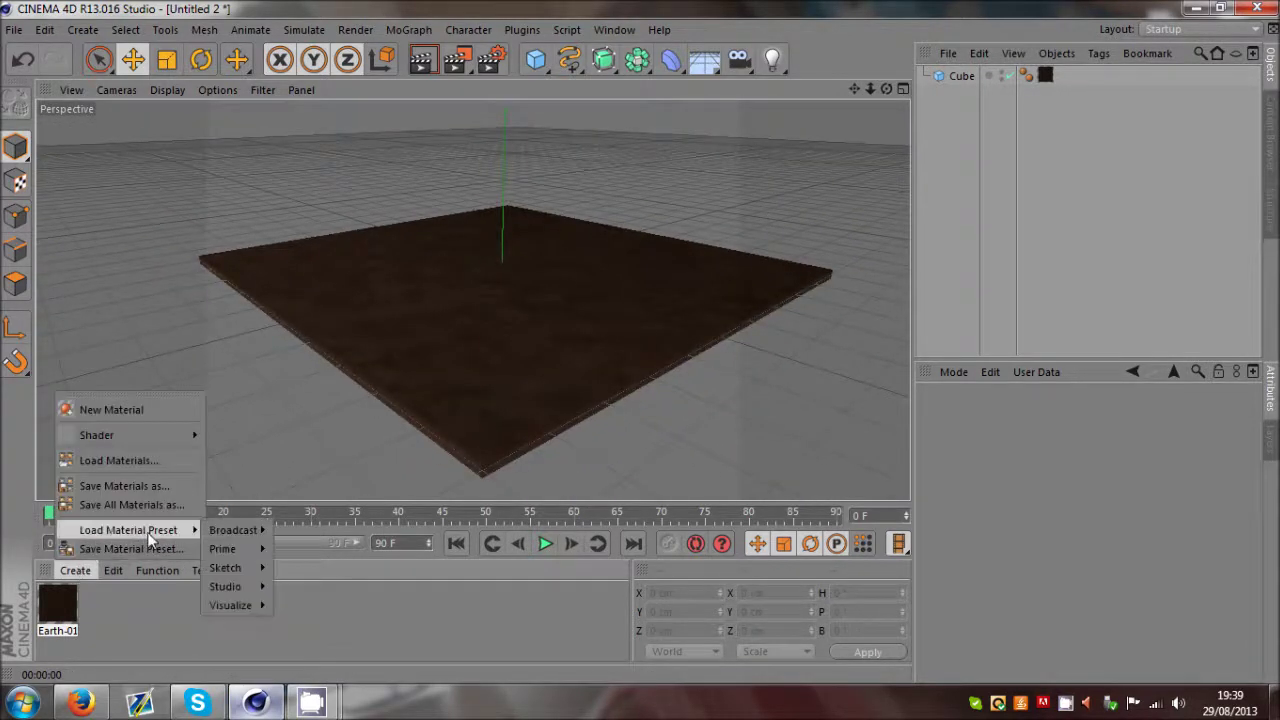
mouse_move(298, 605)
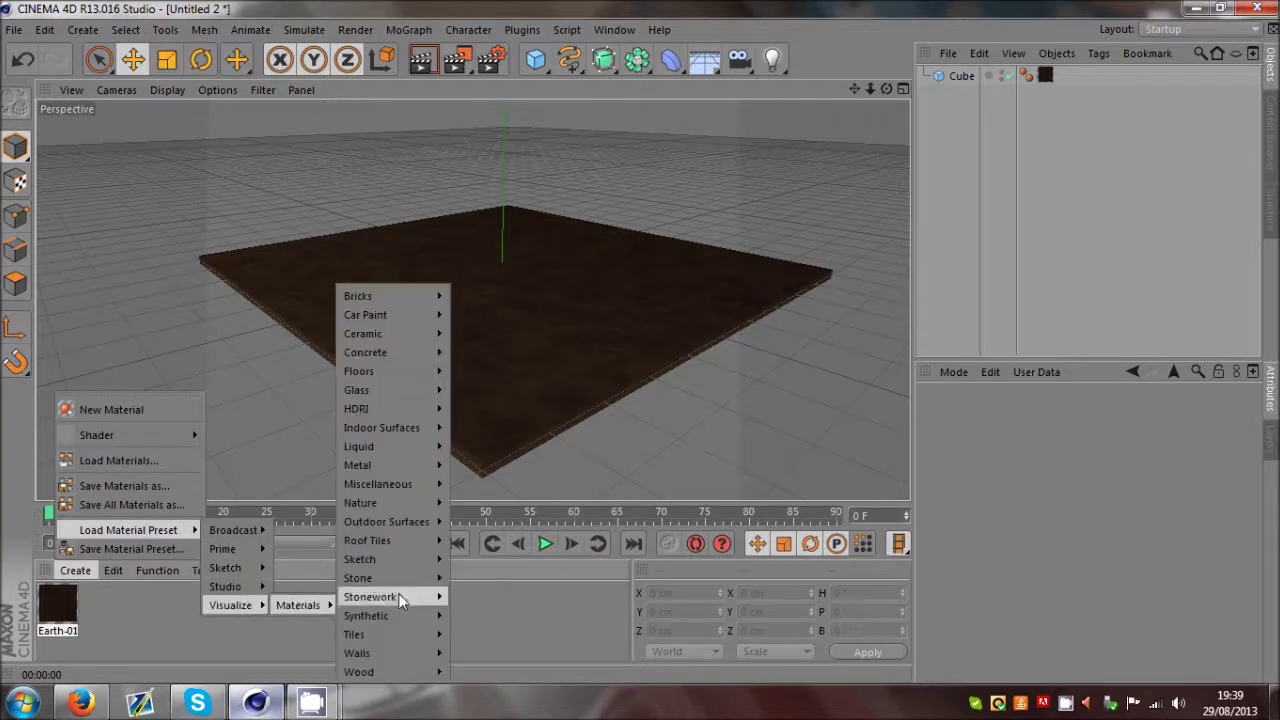
left_click(991, 238)
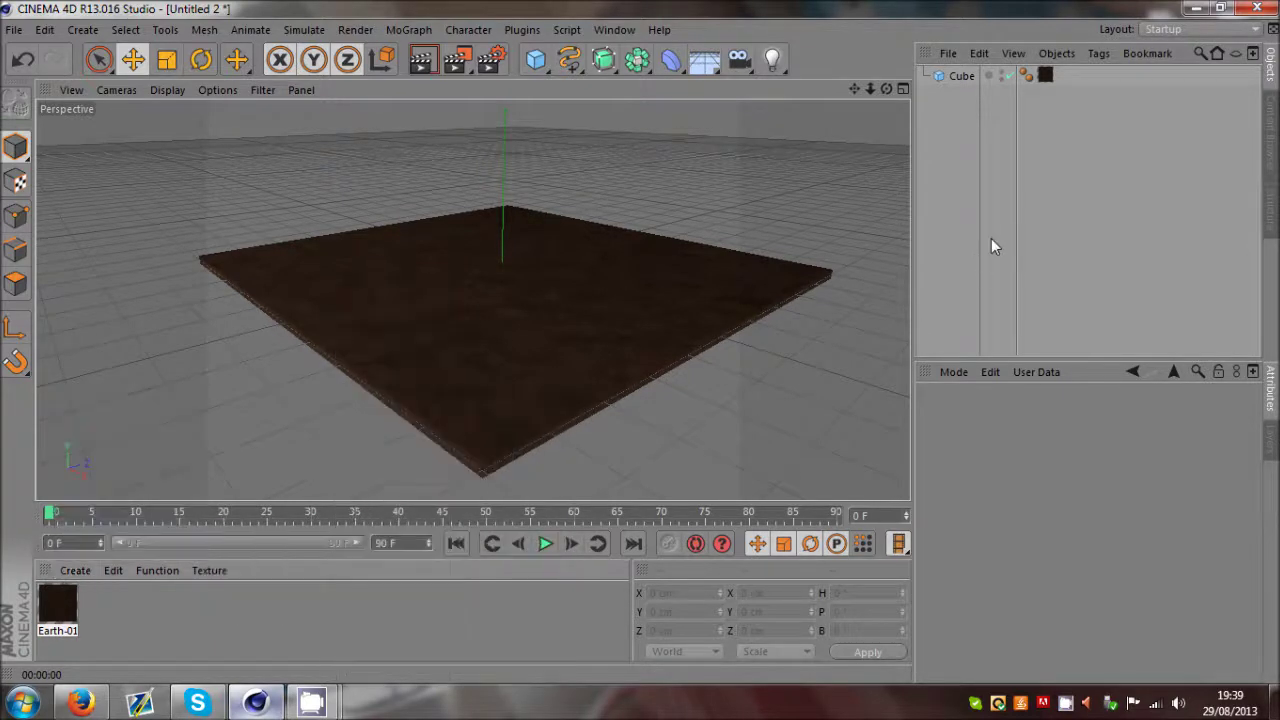
left_click_drag(888, 89, 640, 349)
Show the slab in the Top view and convert the cube into an editable polygon object
middle_click(470, 305)
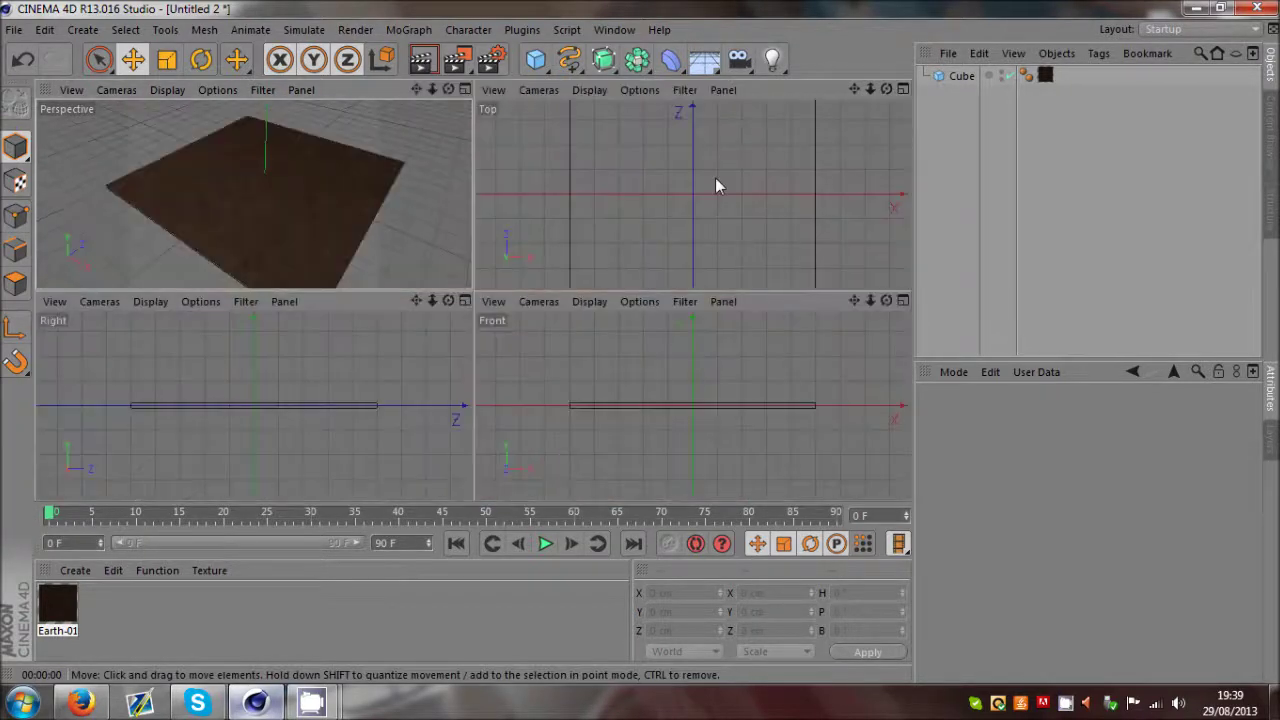
middle_click(714, 189)
left_click(960, 76)
scroll(500, 292, "down", 6)
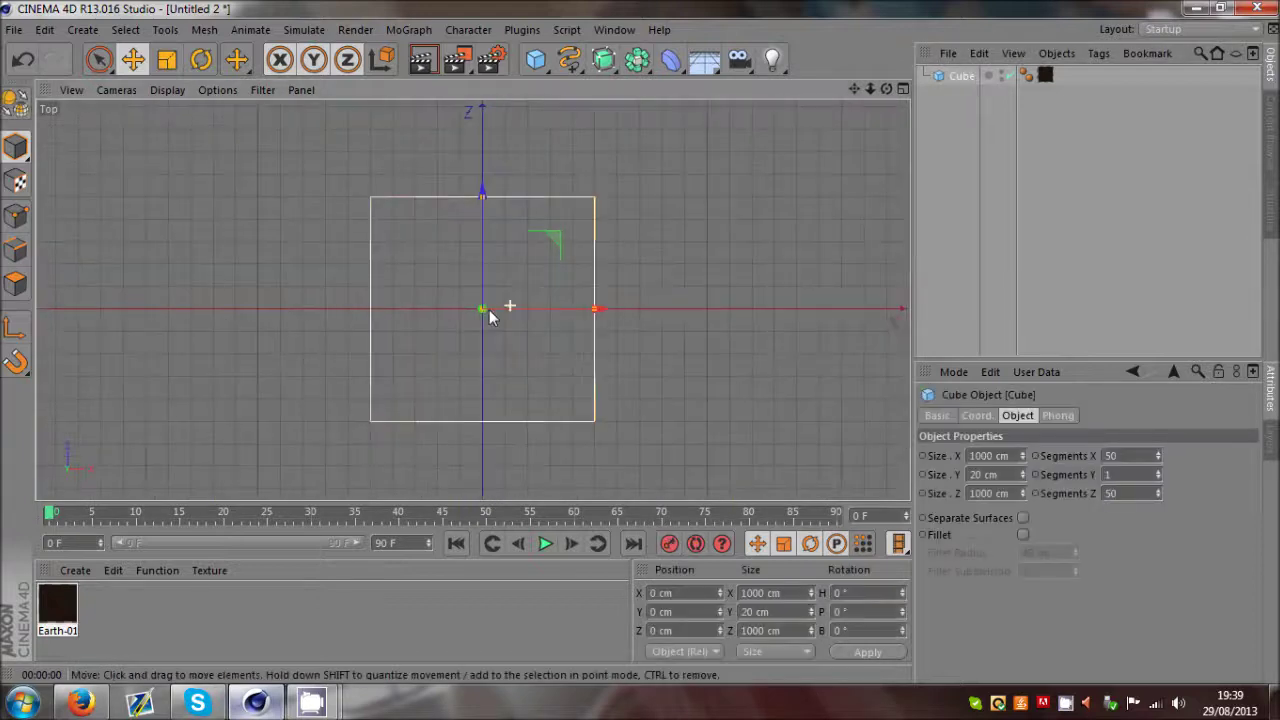
scroll(506, 372, "up", 2)
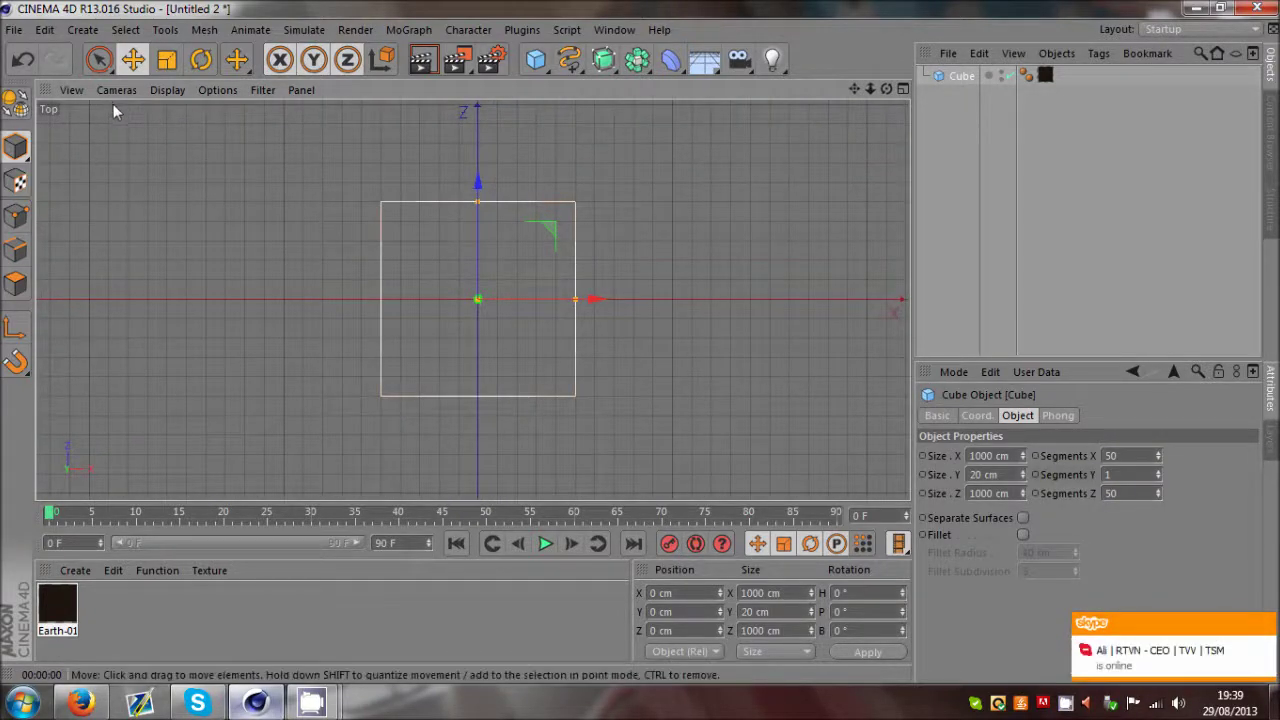
left_click(16, 103)
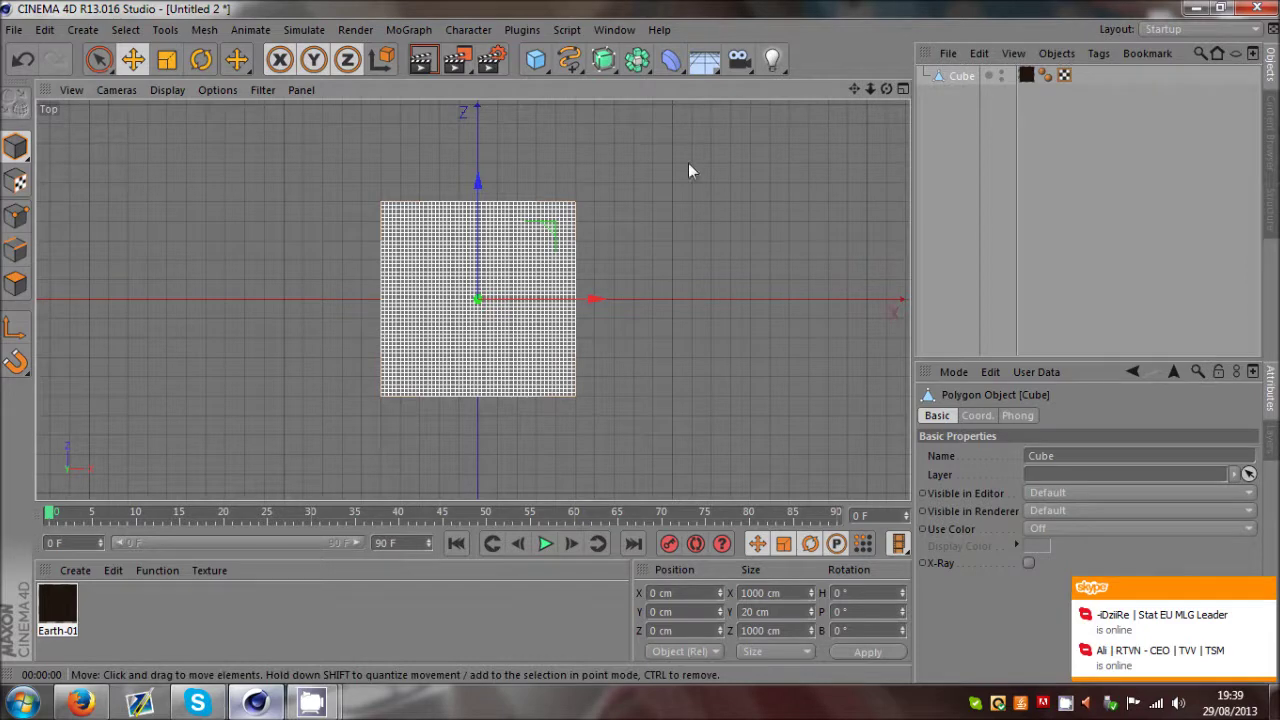
left_click(940, 130)
left_click(405, 250)
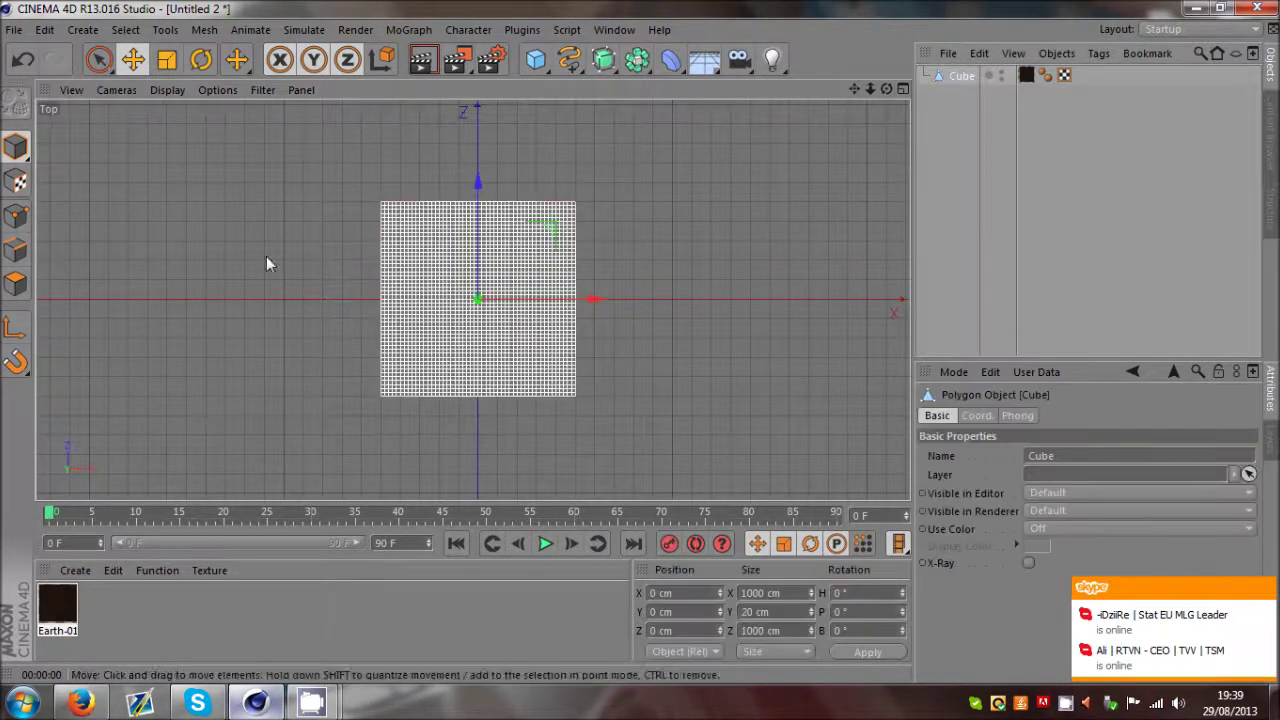
Select all polygons of the slab's upper face with Rectangle Selection in polygon mode, and return to the Perspective view
left_click(17, 288)
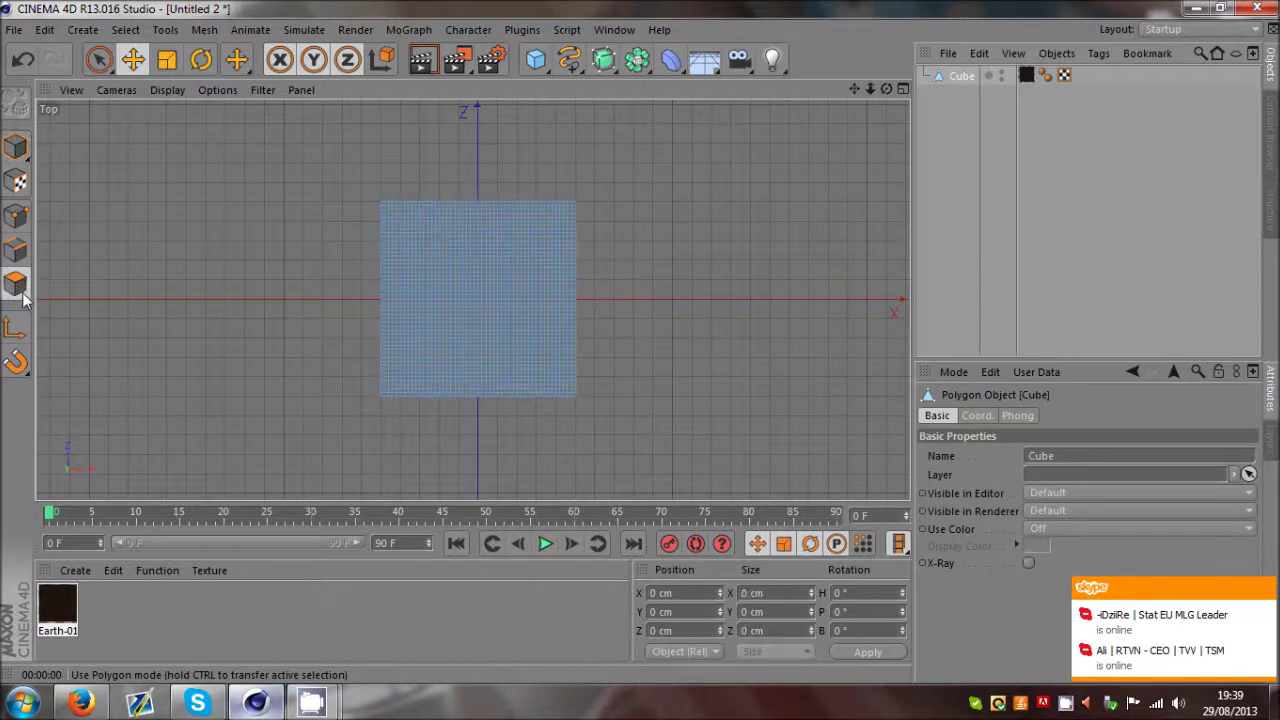
left_click(96, 65)
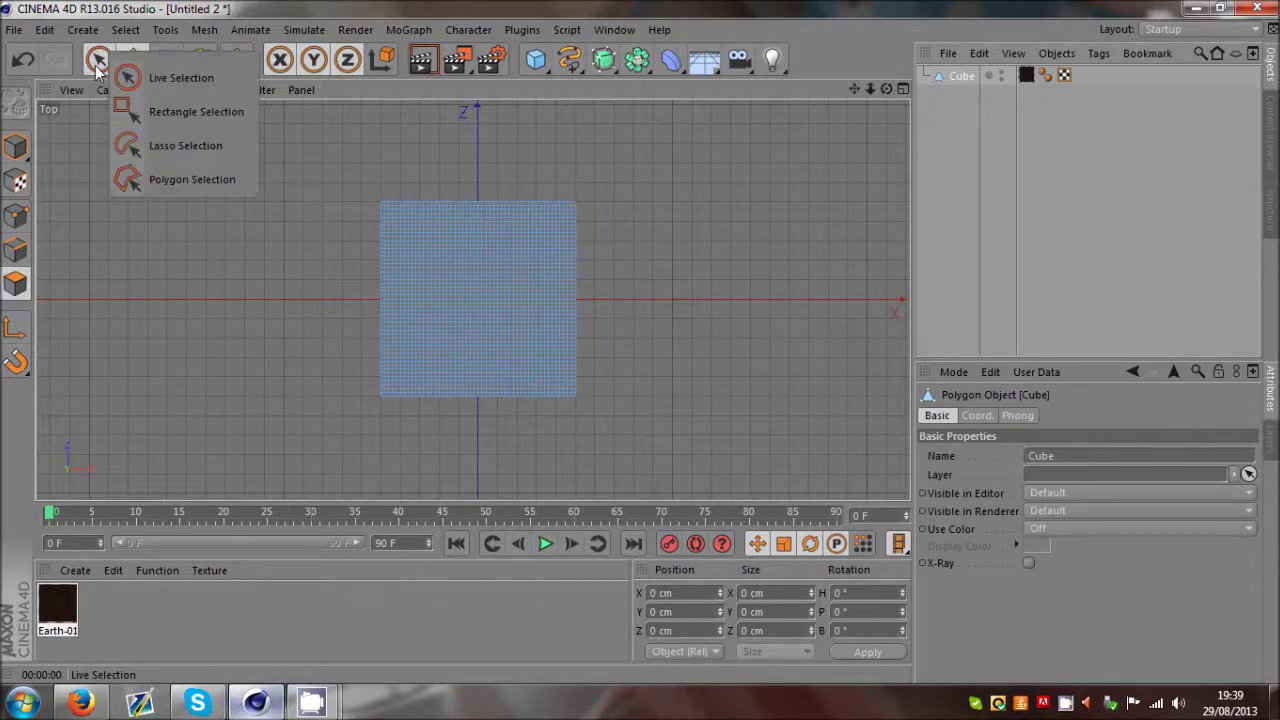
left_click(189, 112)
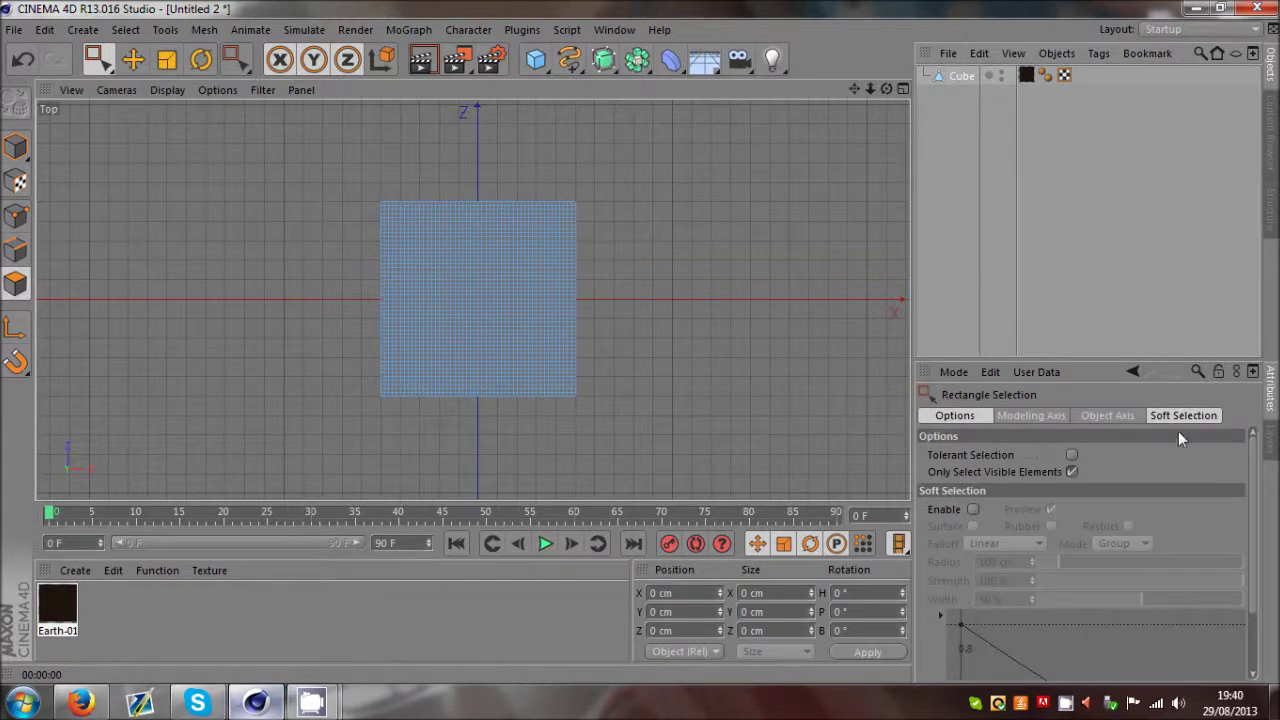
left_click_drag(263, 165, 726, 456)
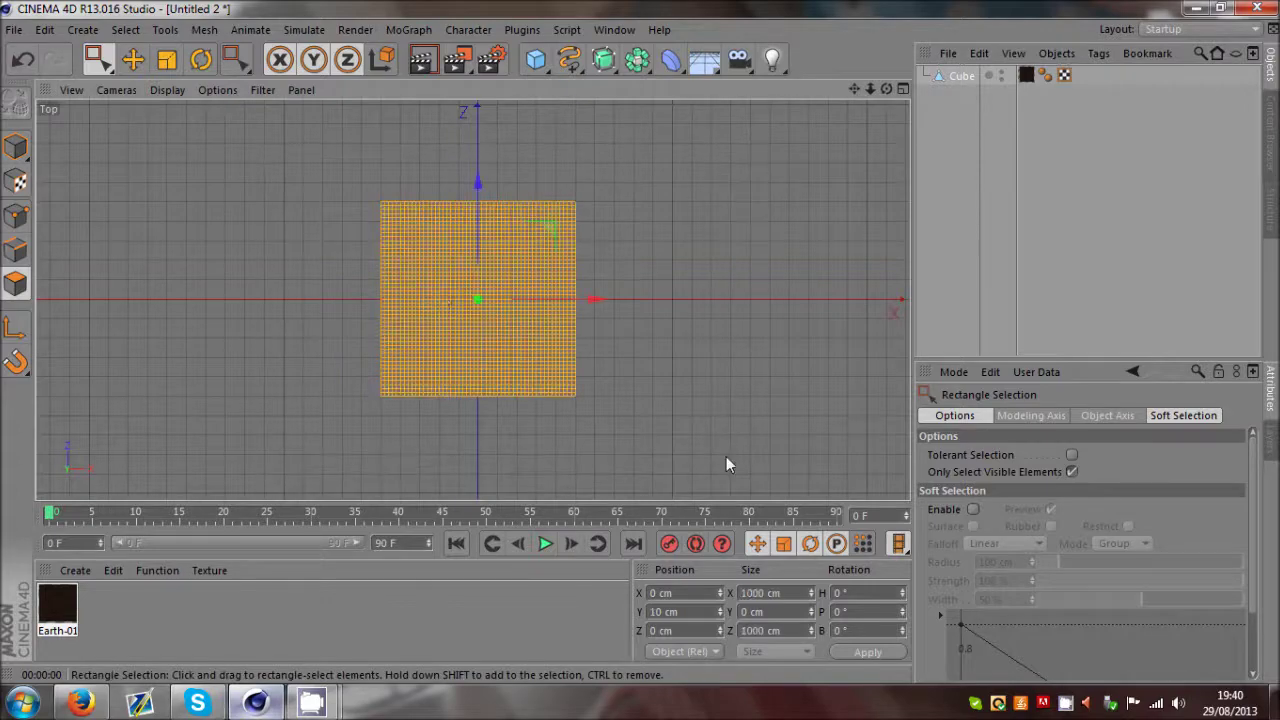
middle_click(726, 456)
middle_click(259, 211)
left_click_drag(640, 341, 640, 345, "alt")
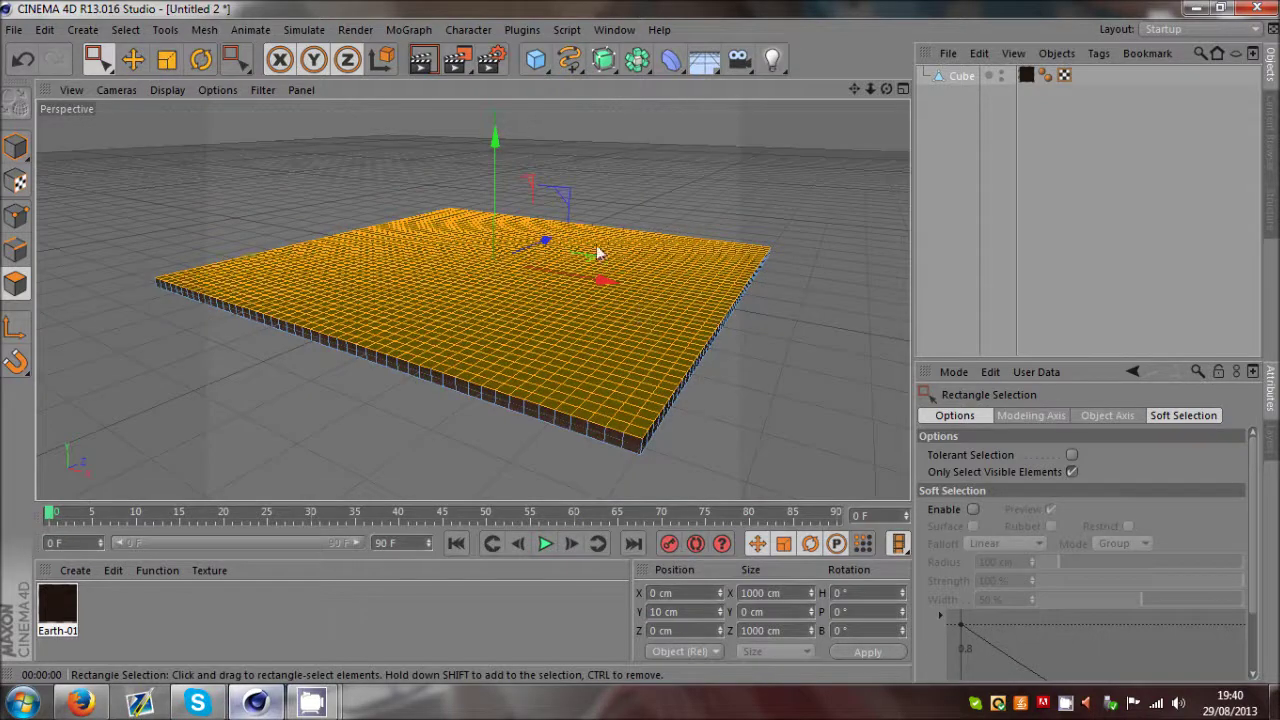
Add a Hair object to the selected polygons on the slab's upper face
right_click(554, 291)
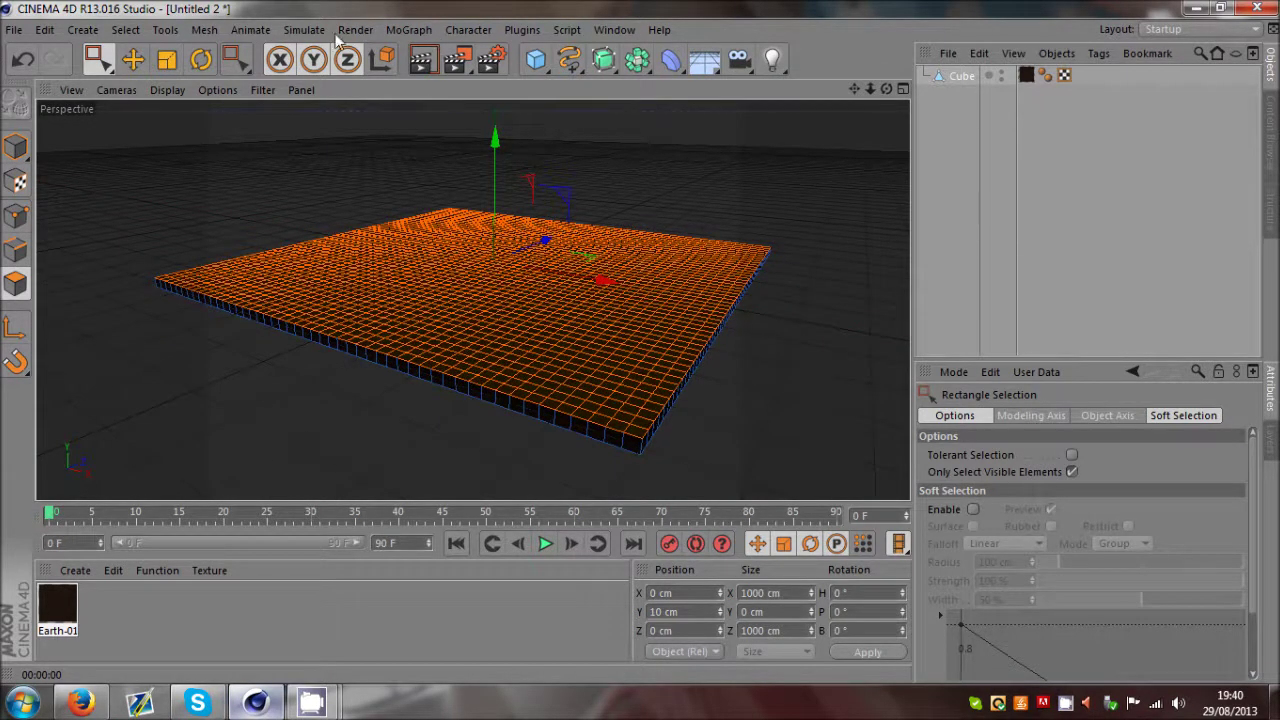
left_click(304, 32)
mouse_move(343, 146)
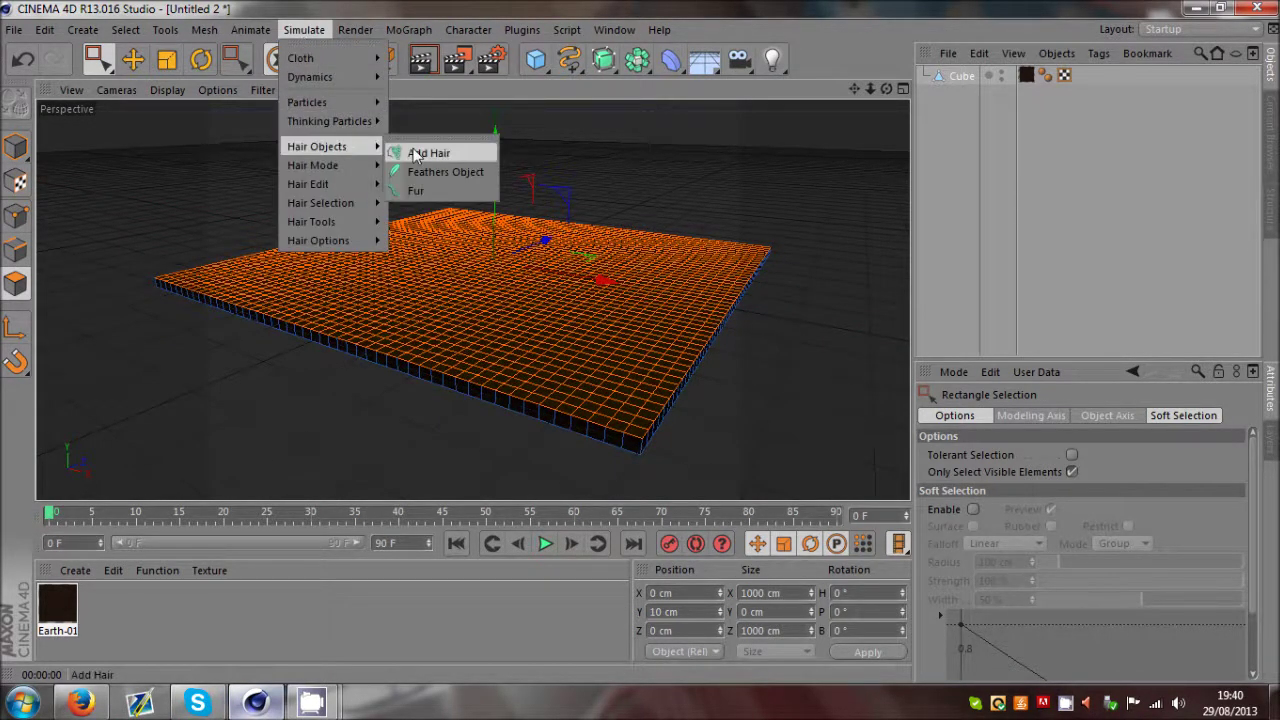
left_click(419, 155)
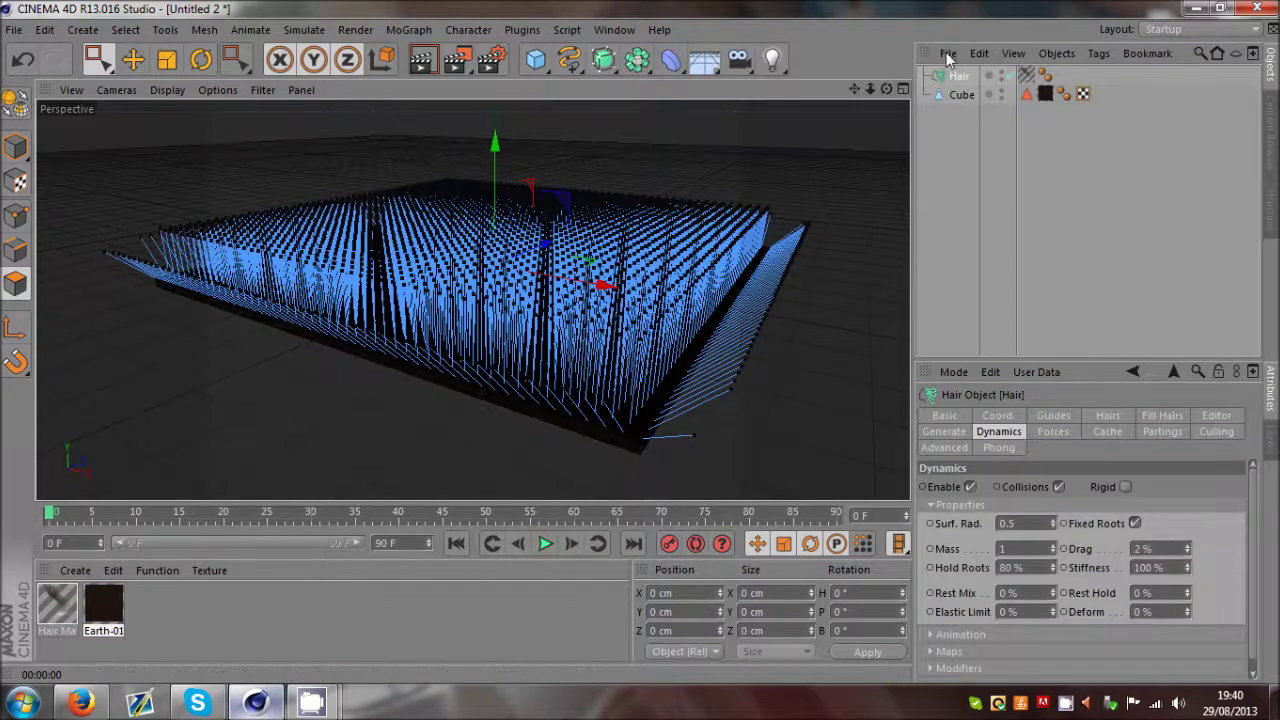
left_click_drag(886, 89, 641, 349)
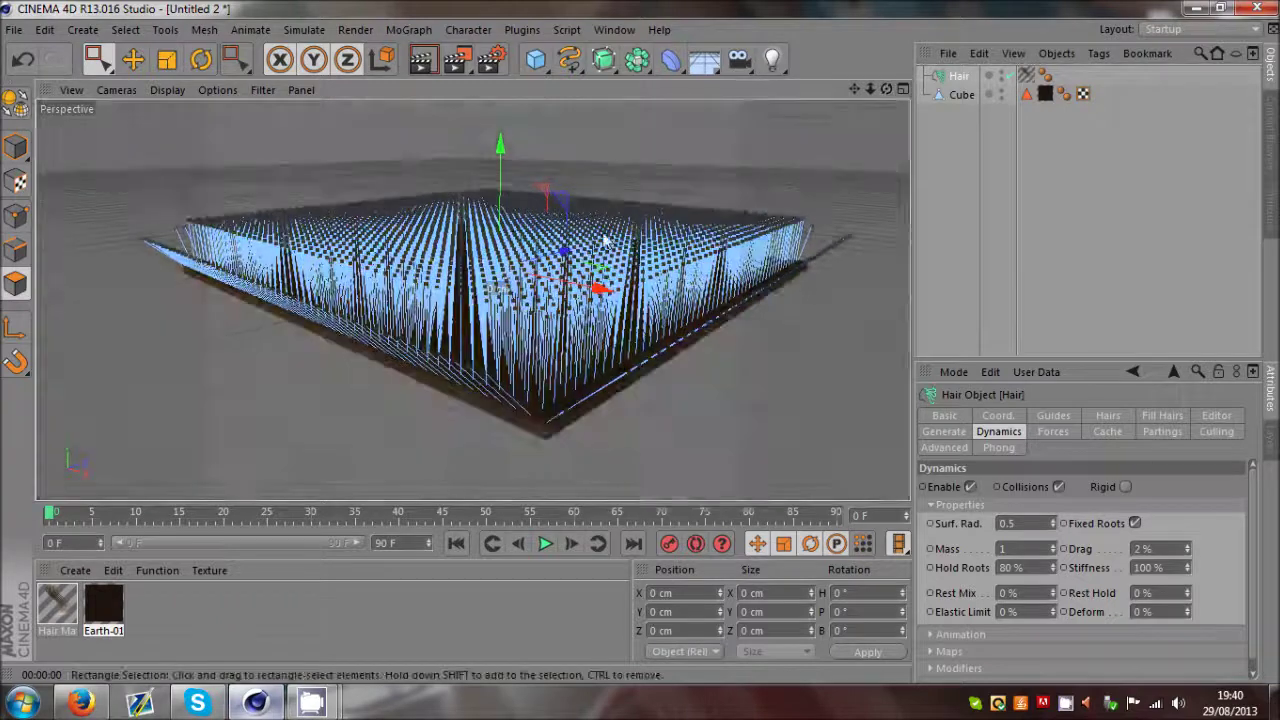
Set the length of the hair guides to 30 cm
left_click(1045, 418)
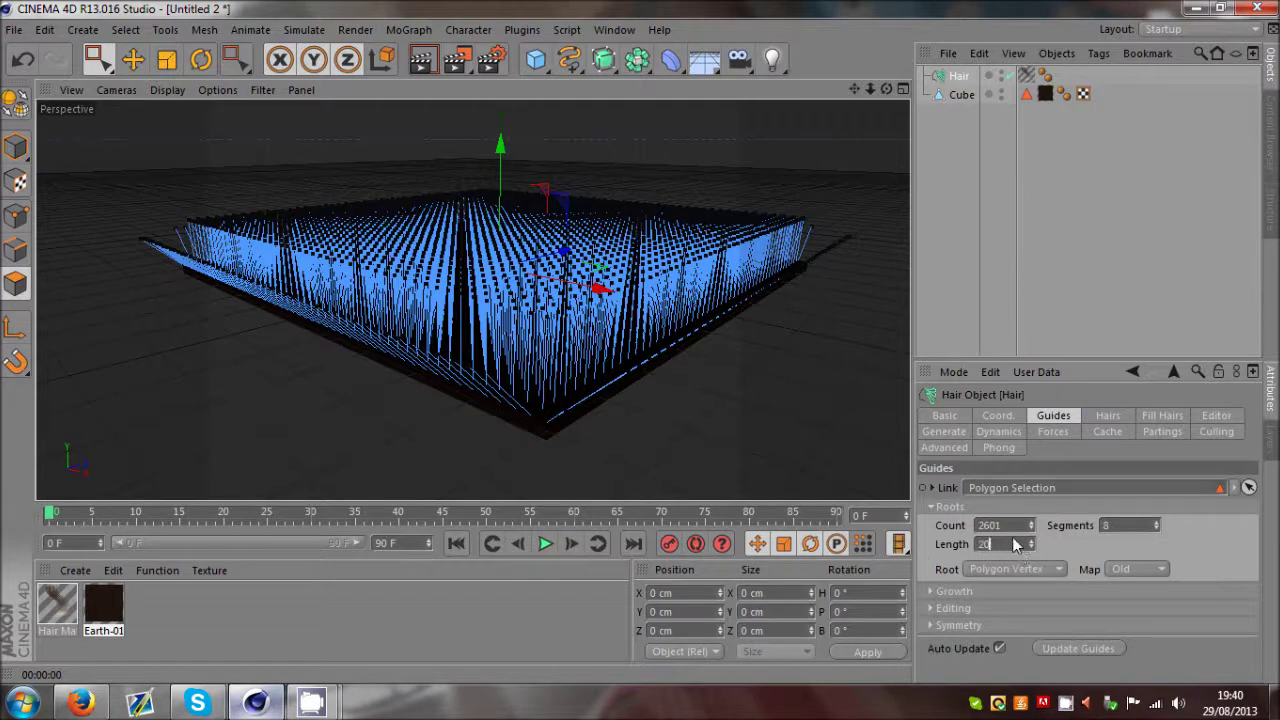
key("Return")
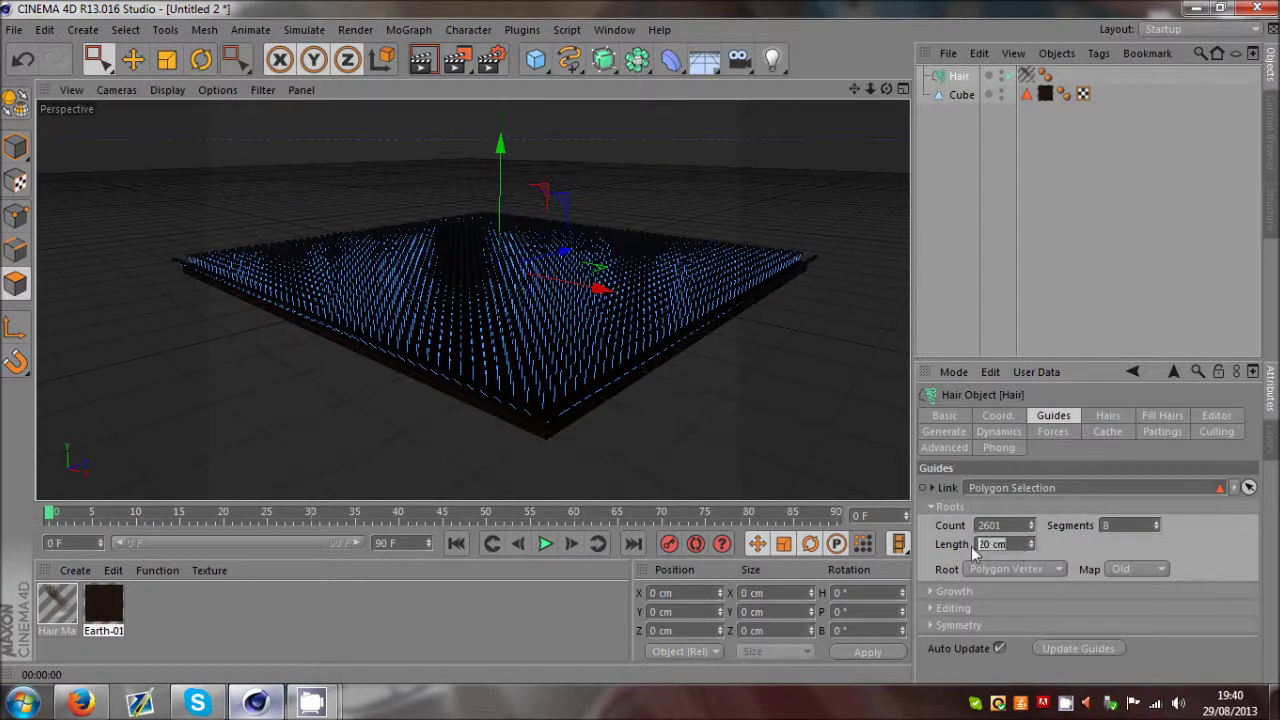
type("30")
key("Return")
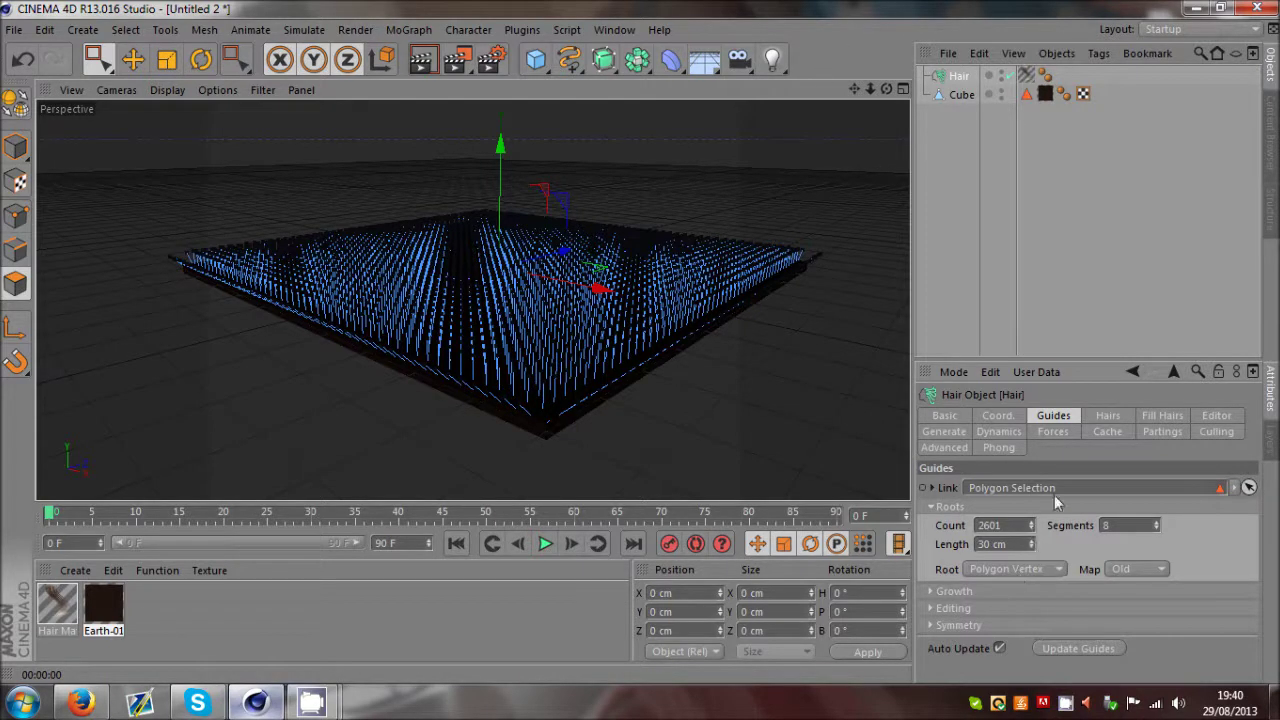
Set the Hair object's hair count to 50000
left_click(1104, 416)
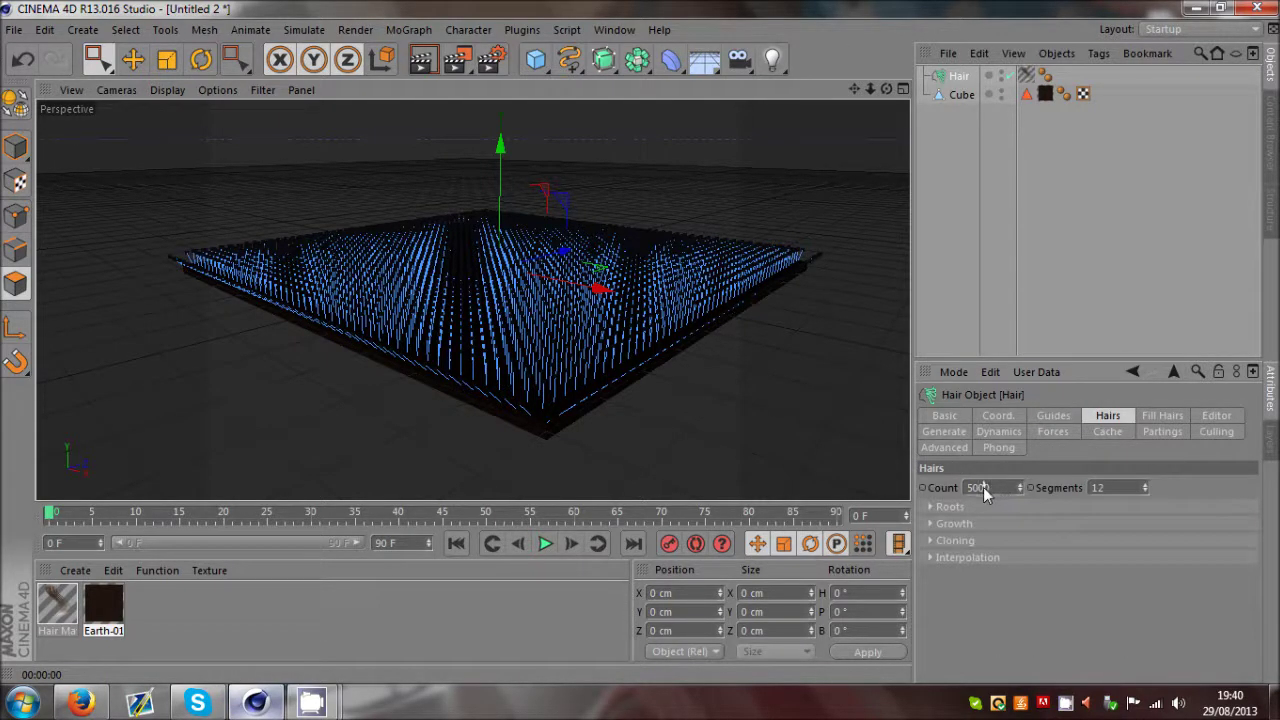
type("0")
key("Return")
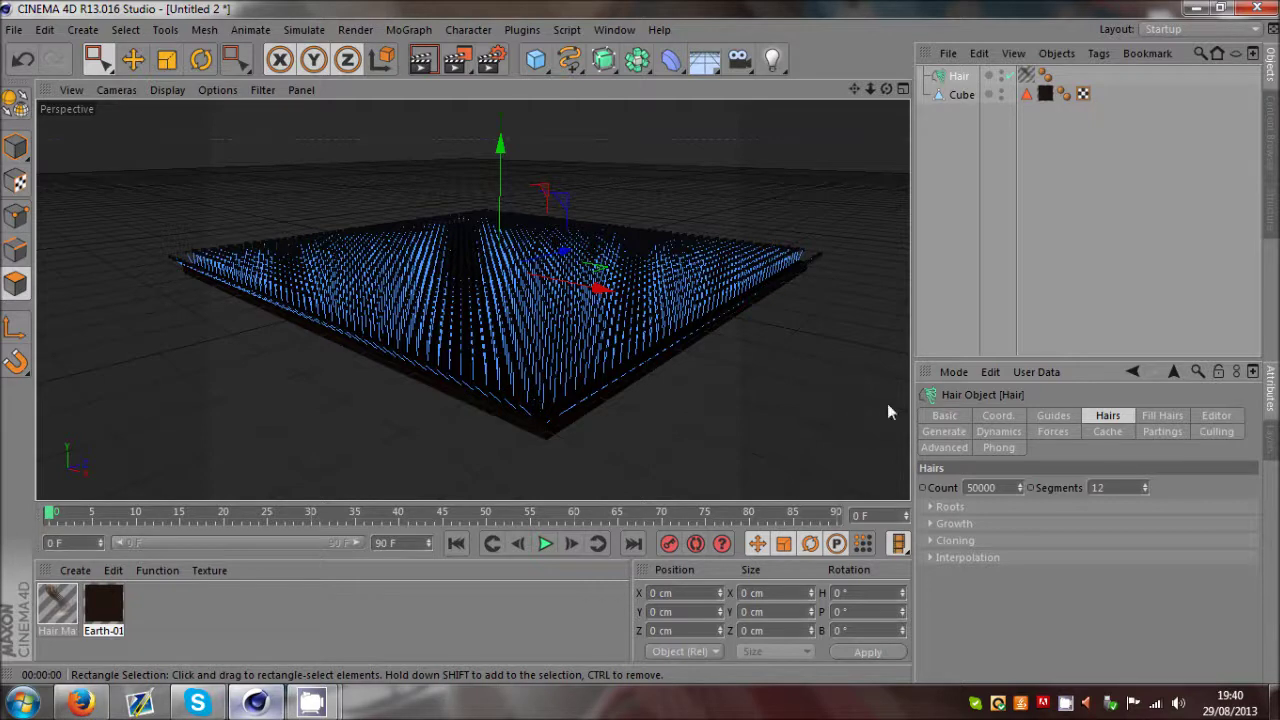
Preview the Hair object's default dynamics by playing the animation, and return to the first frame
left_click(1012, 433)
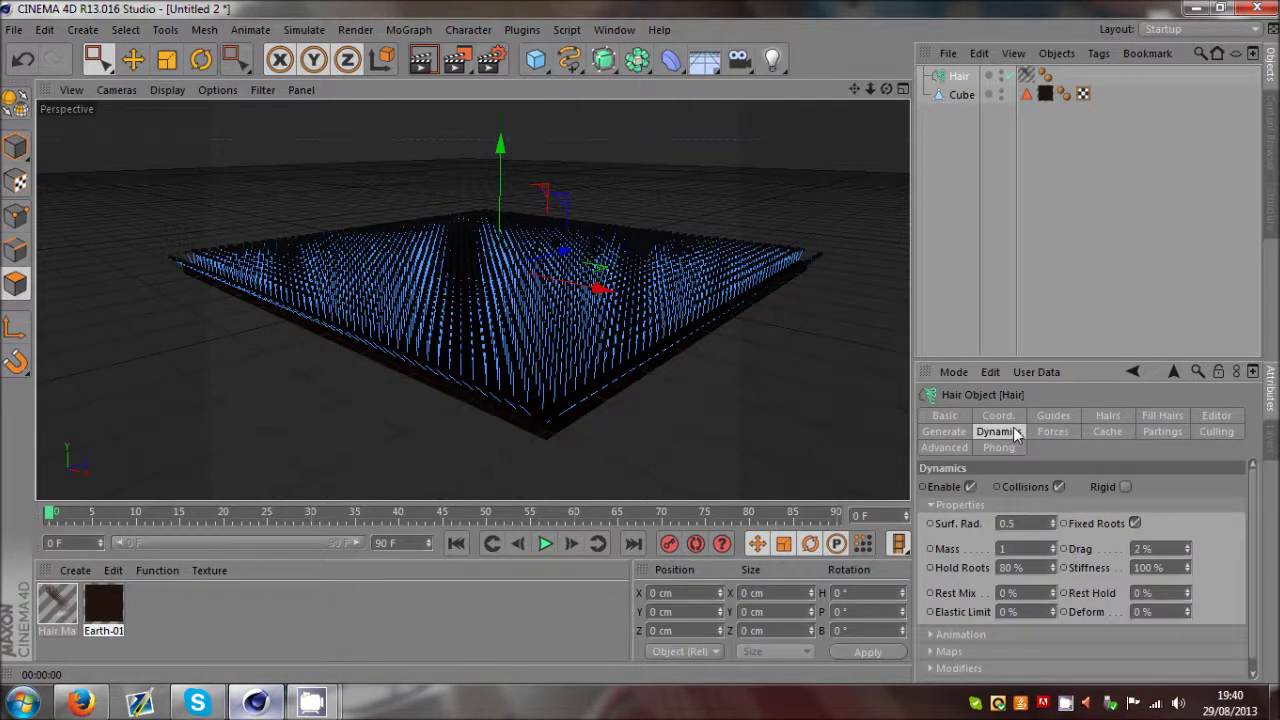
left_click(544, 546)
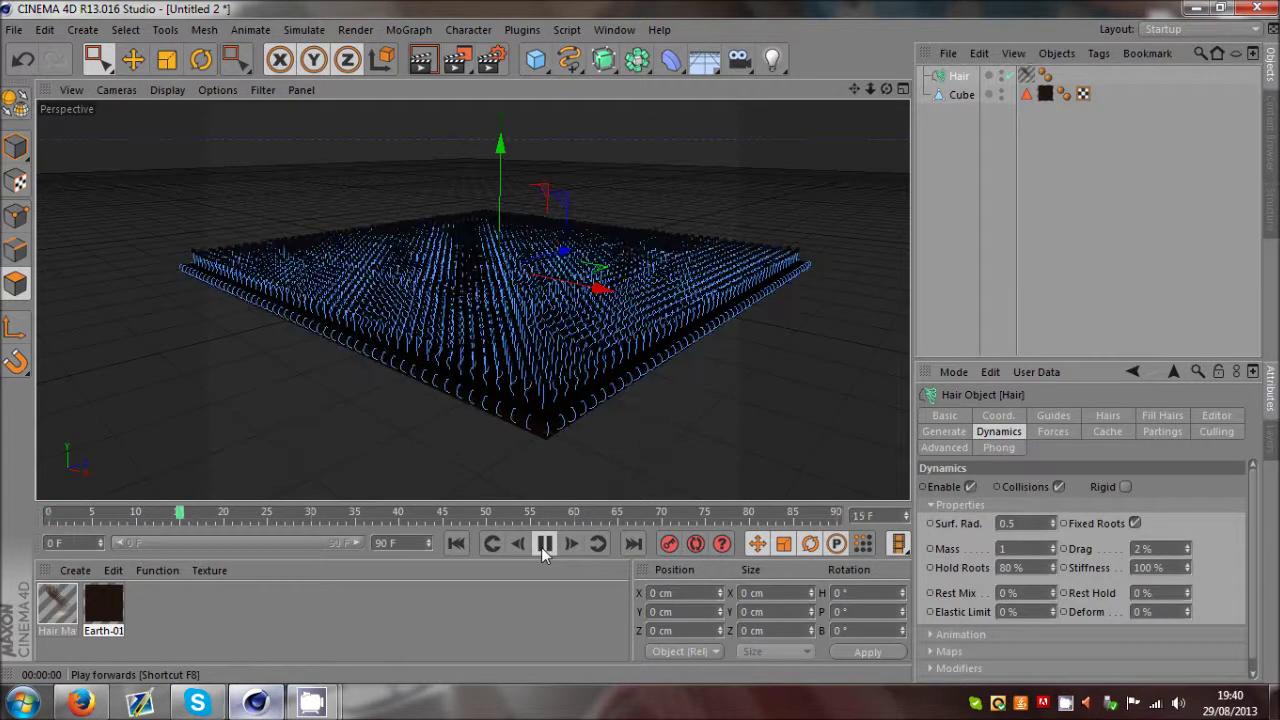
left_click(542, 546)
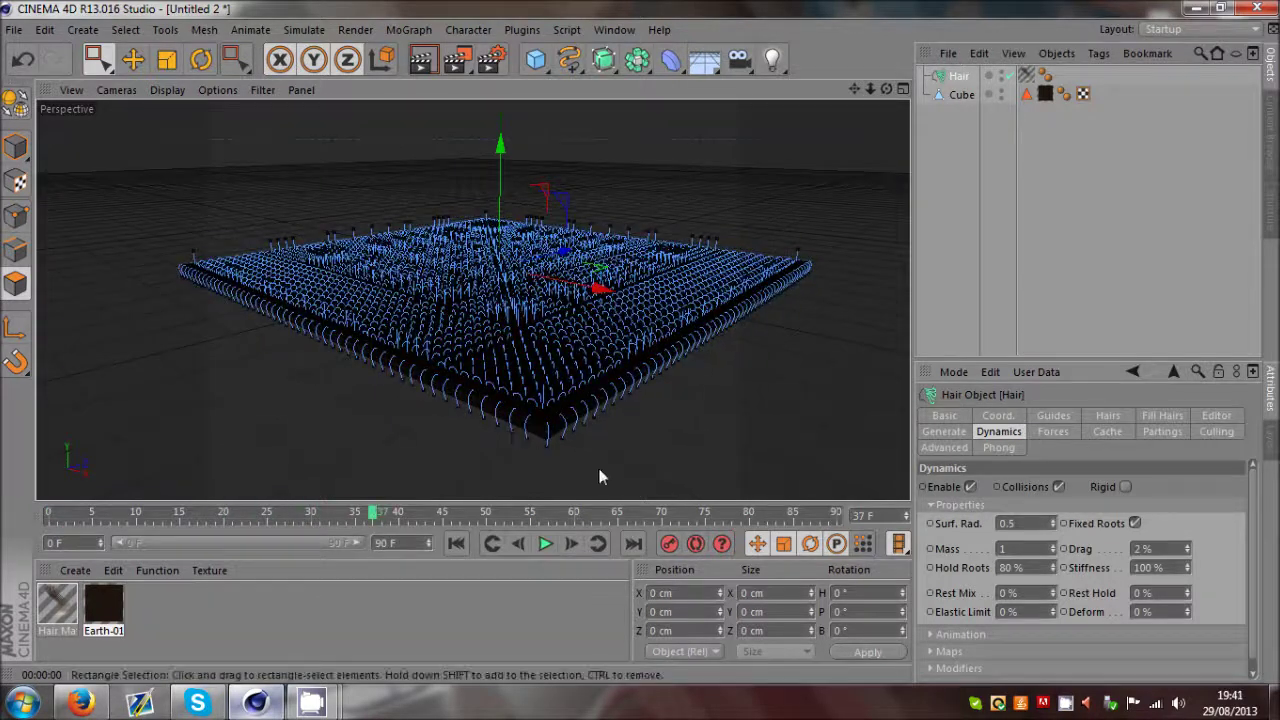
left_click(457, 545)
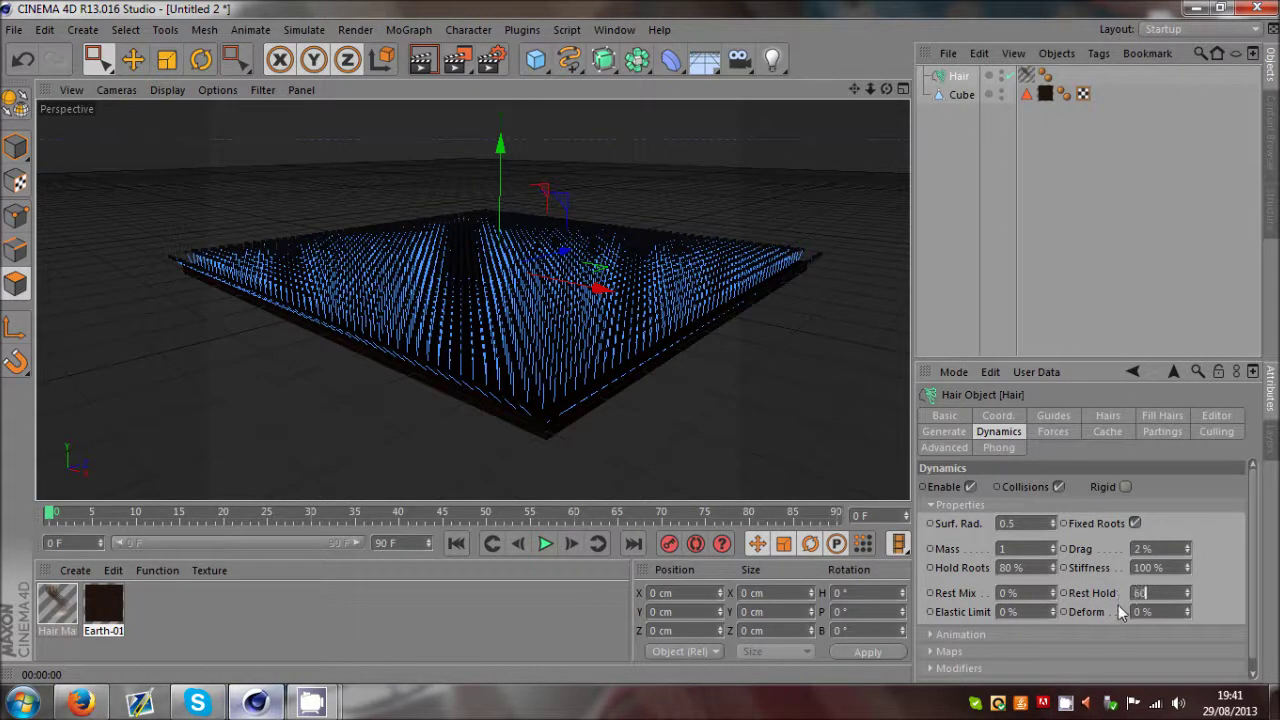
Set the hair dynamics' Rest Hold to 60 %, play the animation to check it, and return to the first frame
type("60")
key("Return")
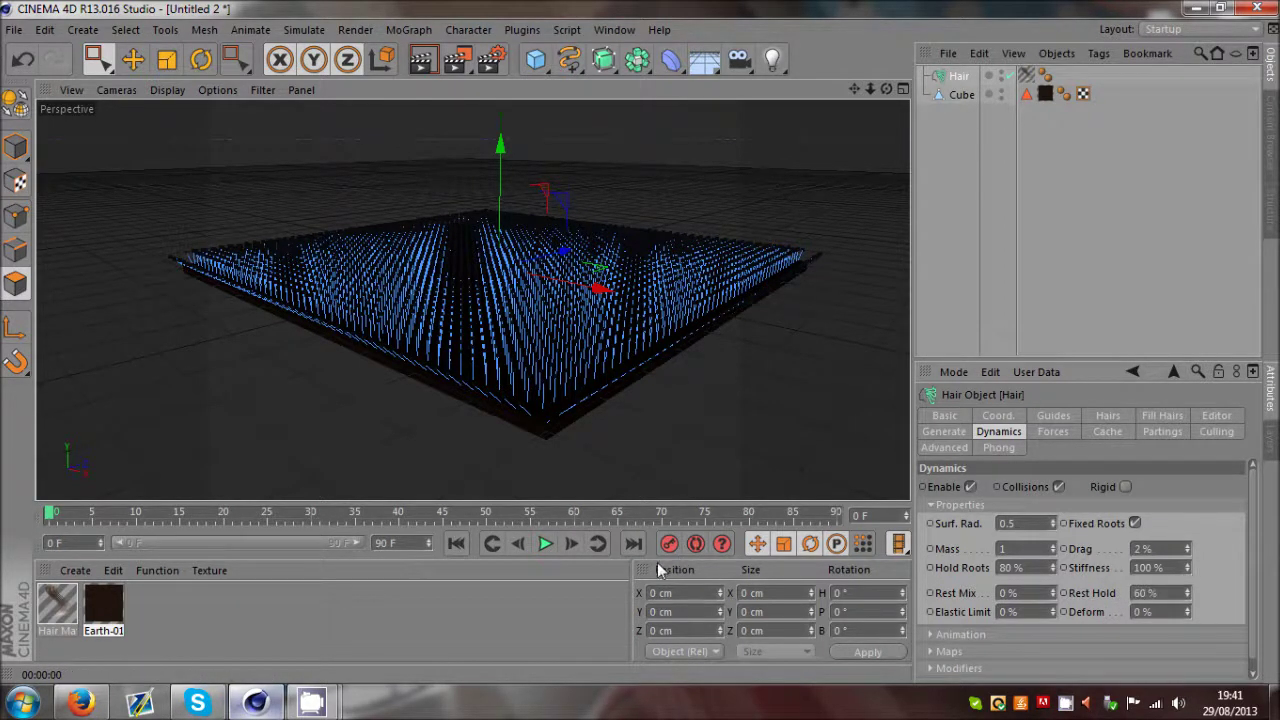
left_click(545, 543)
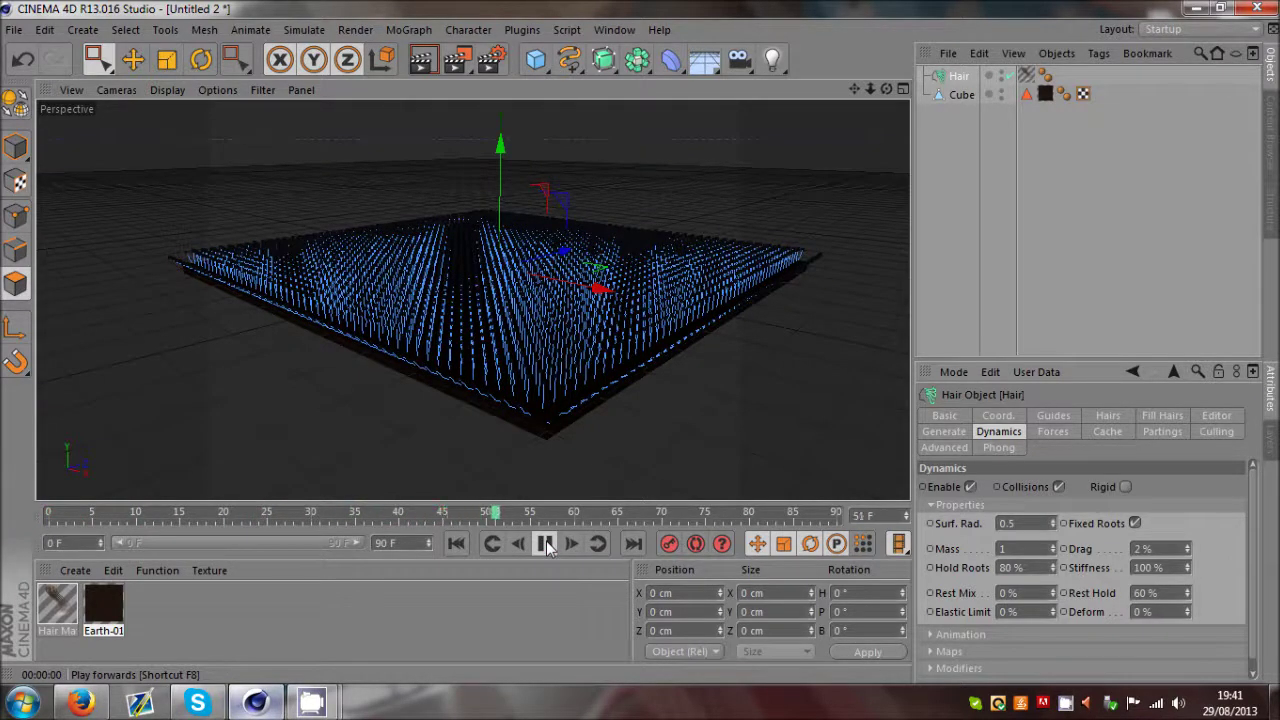
left_click(545, 543)
left_click_drag(352, 515, 180, 527)
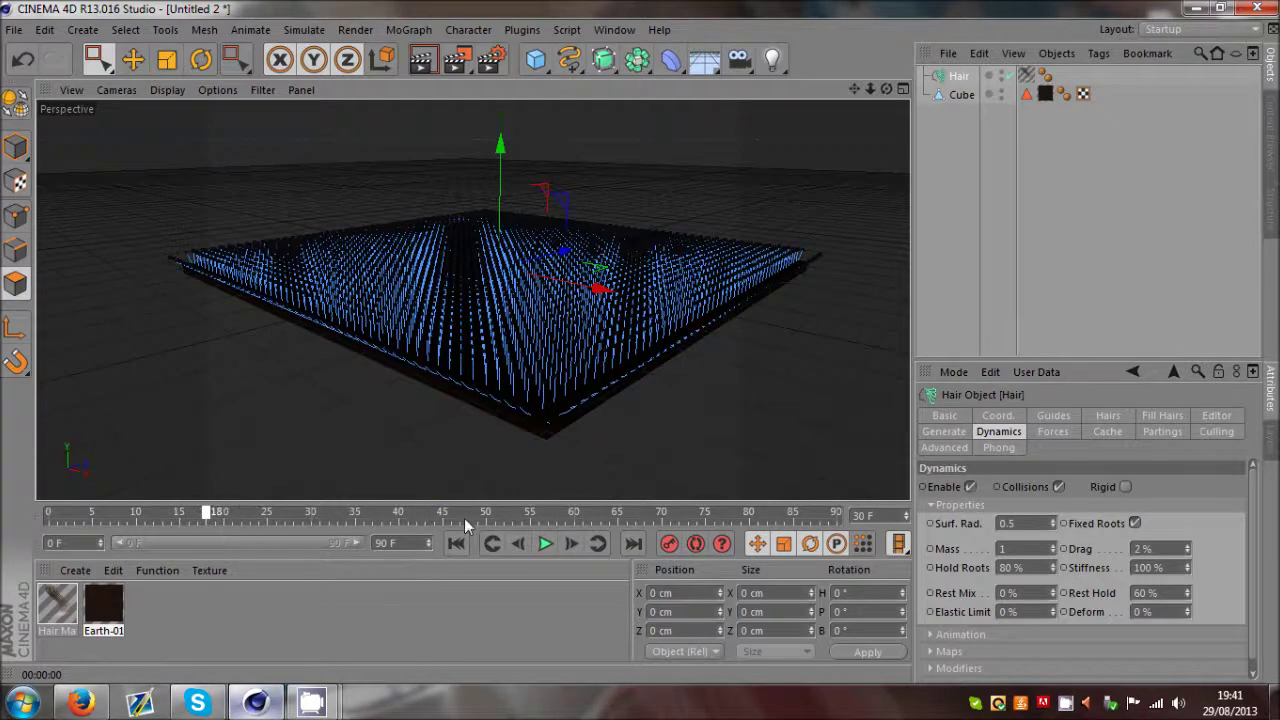
left_click(455, 543)
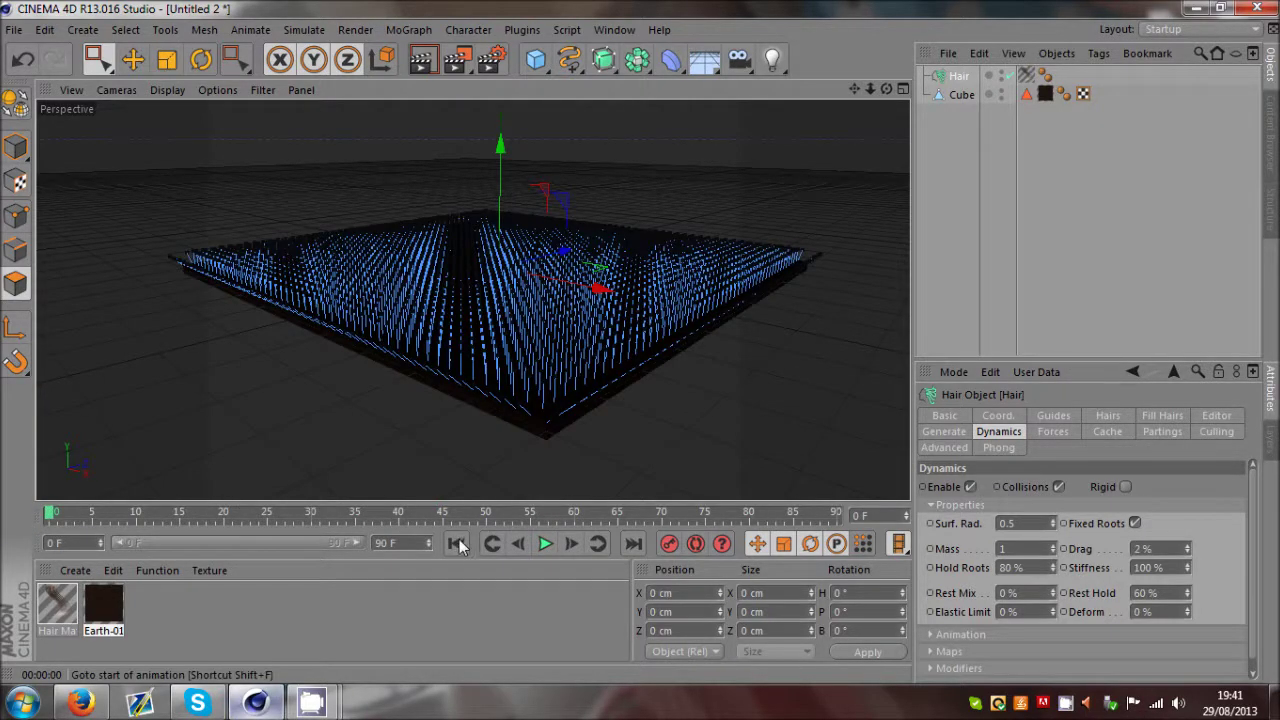
Deselect the Hair object and switch to the Move tool
left_click(949, 202)
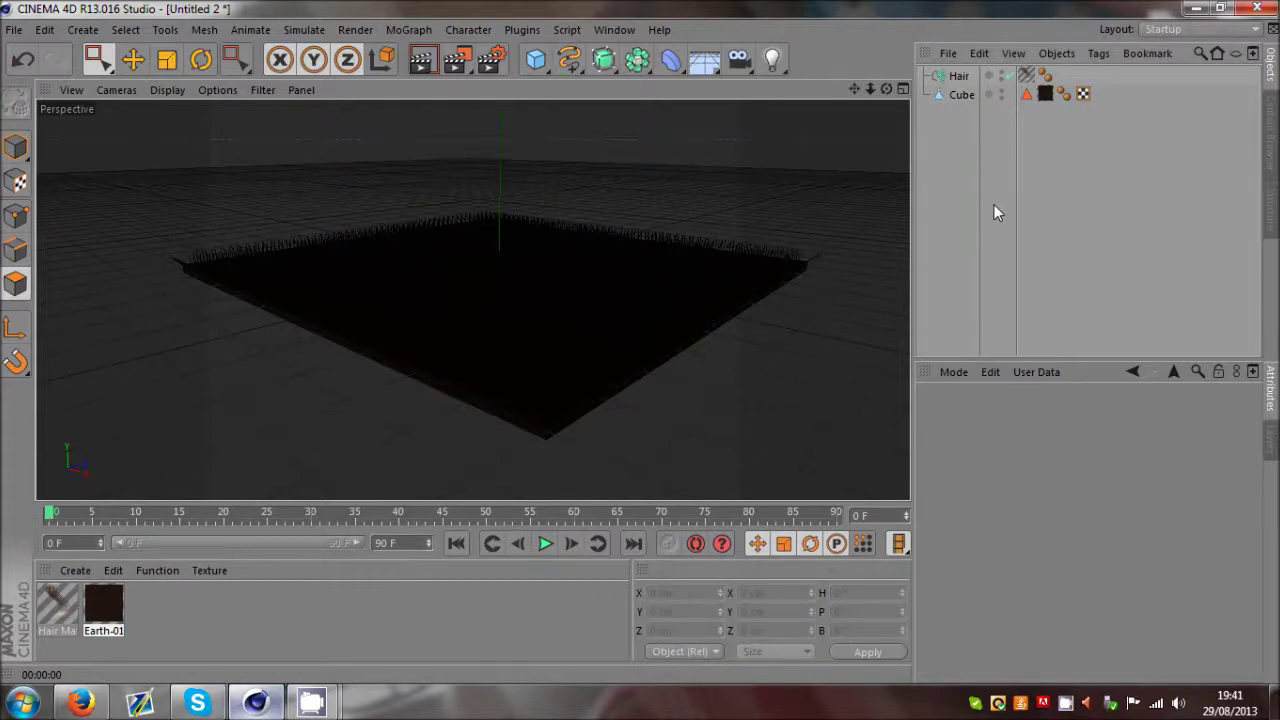
key("e")
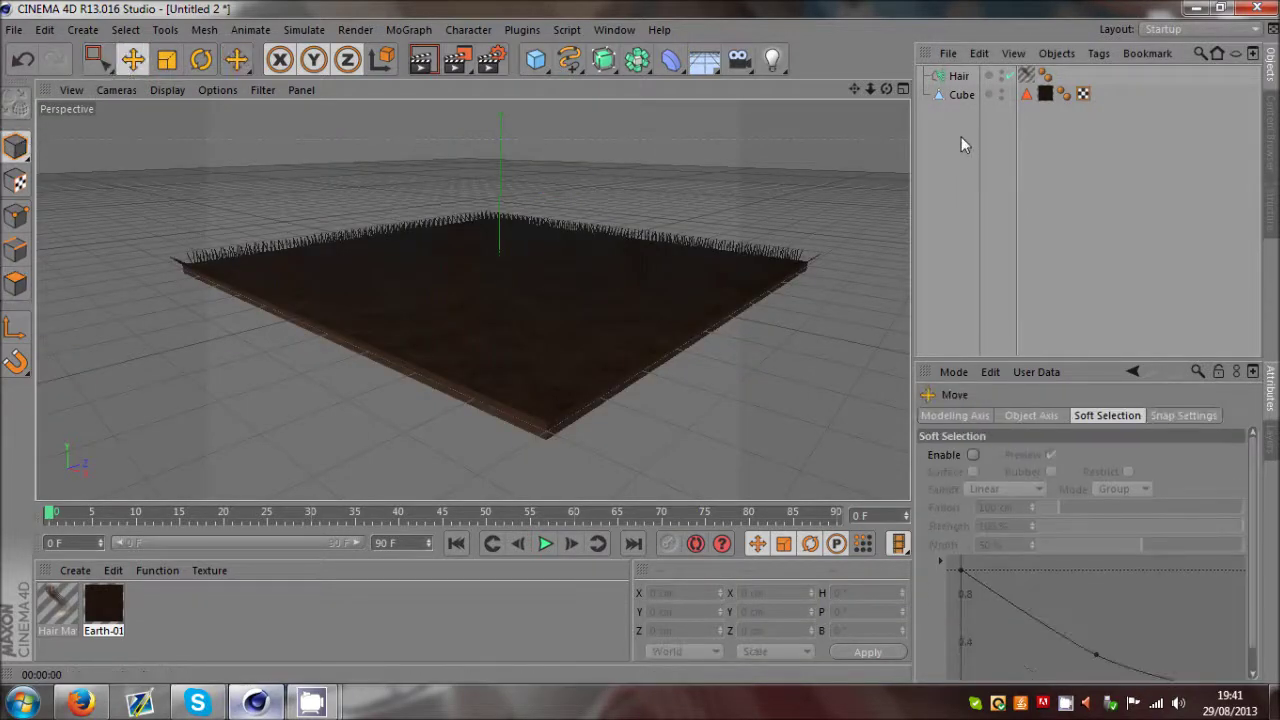
Recolor the Hair Mat gradient from dark green with hue 121° at the start to lighter green with hue 135° at the end
double_click(72, 610)
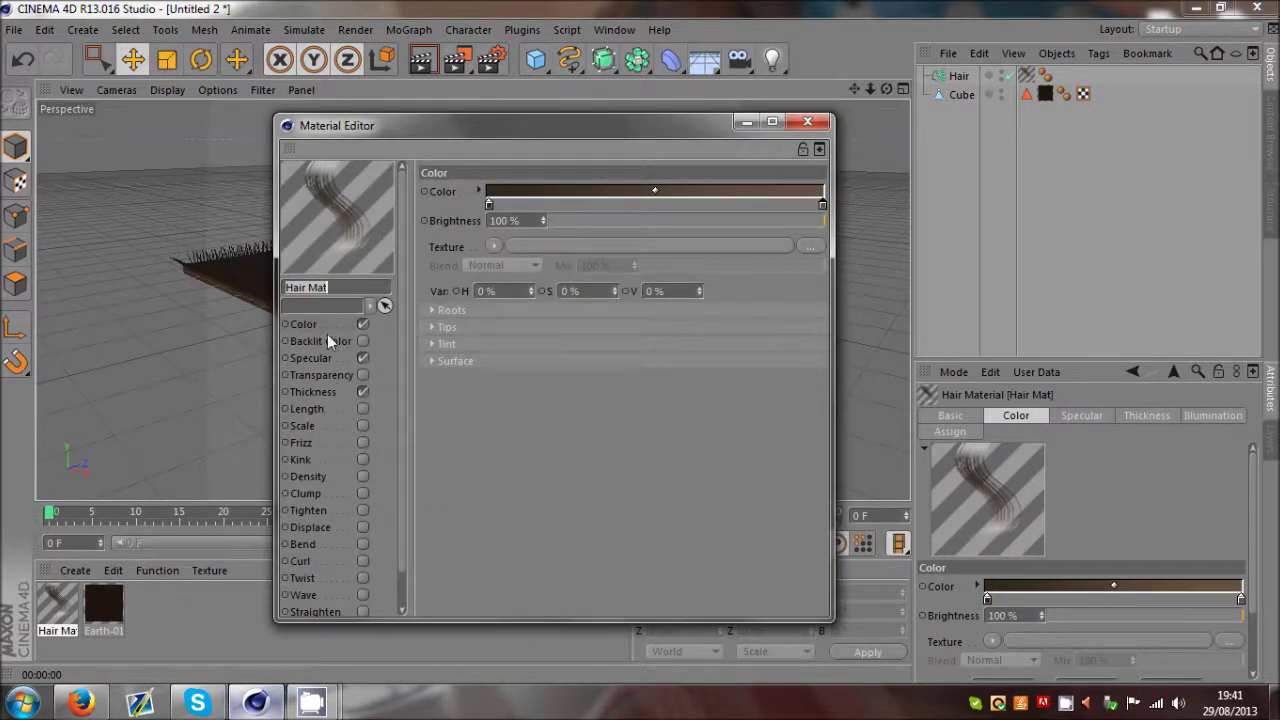
left_click(478, 228)
double_click(489, 204)
left_click(504, 134)
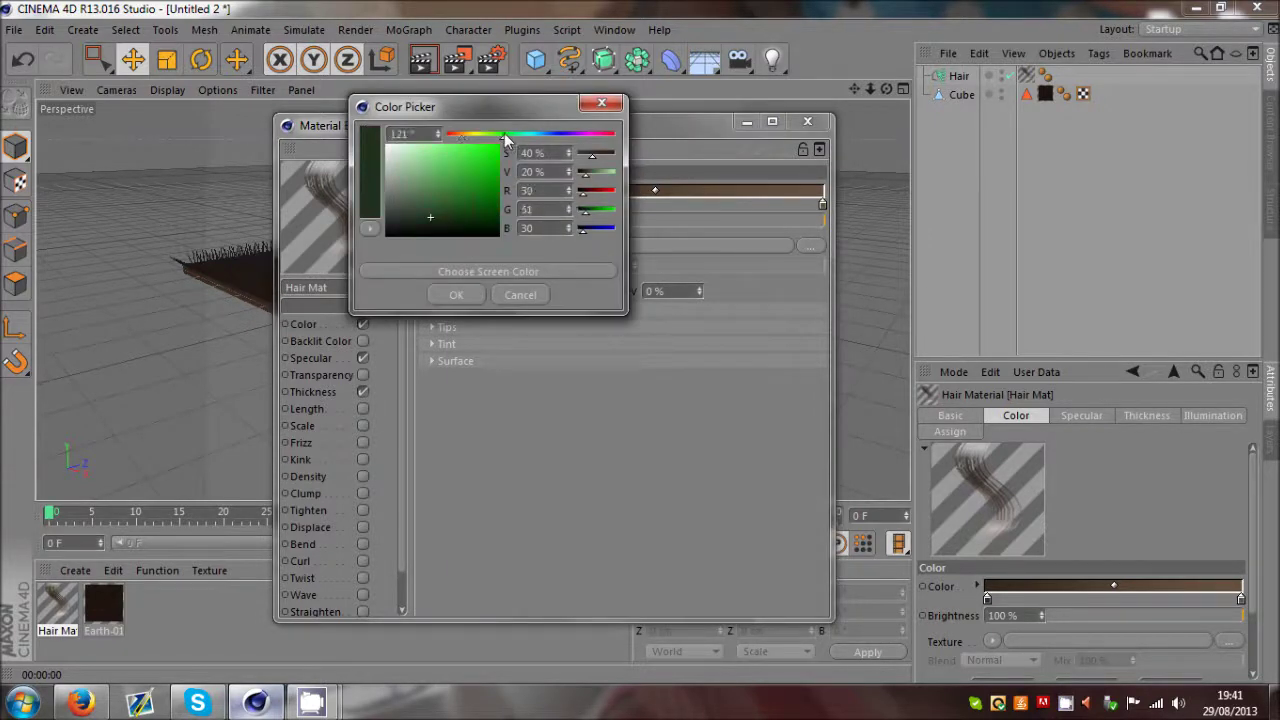
left_click(480, 299)
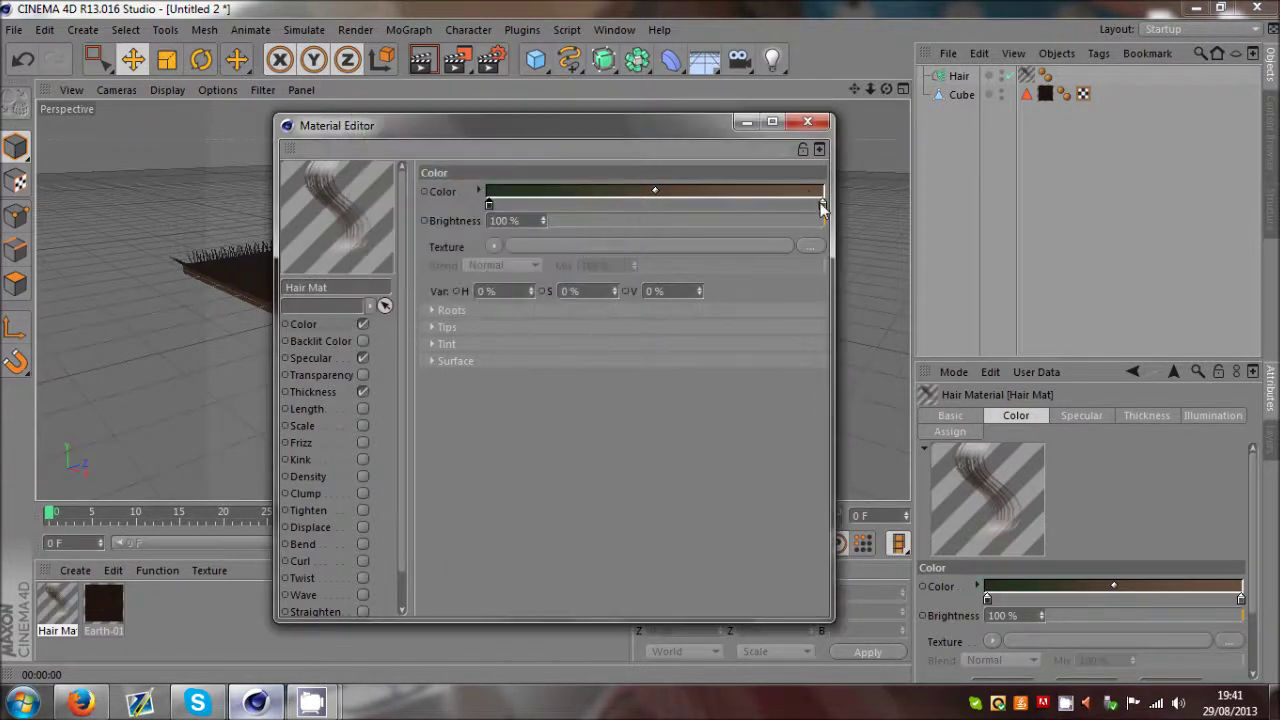
double_click(822, 205)
left_click(843, 133)
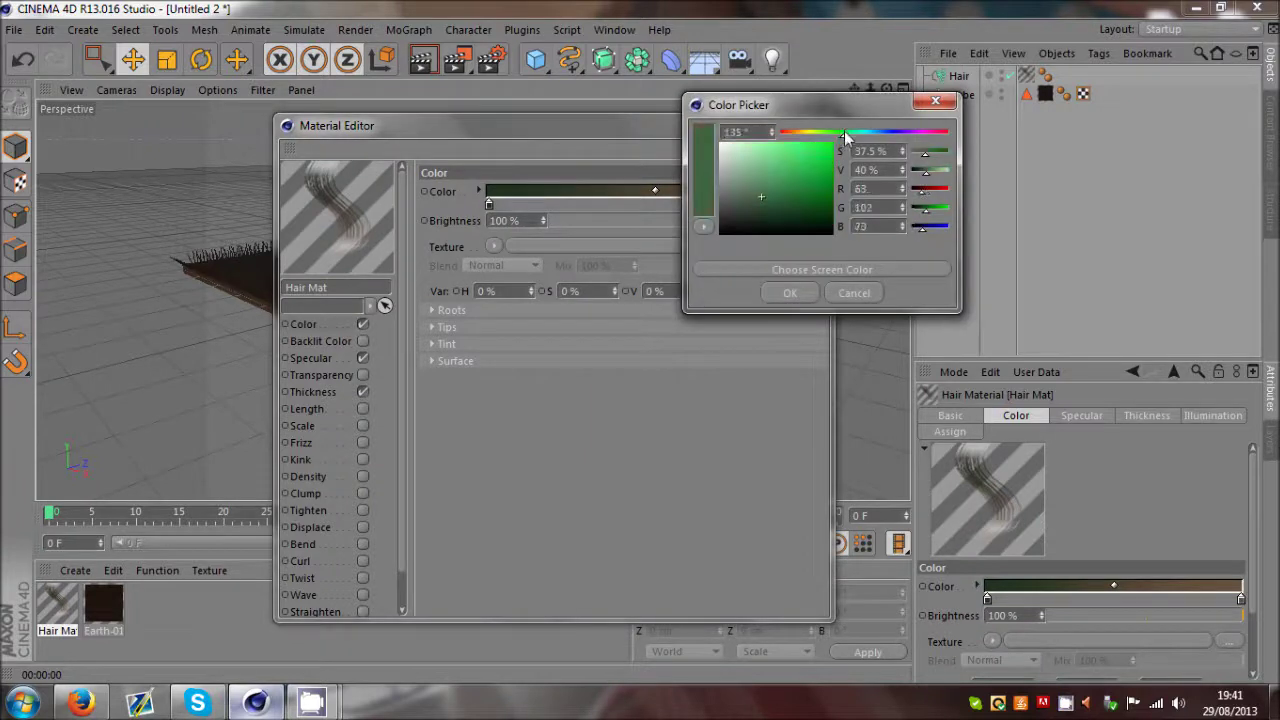
left_click(788, 293)
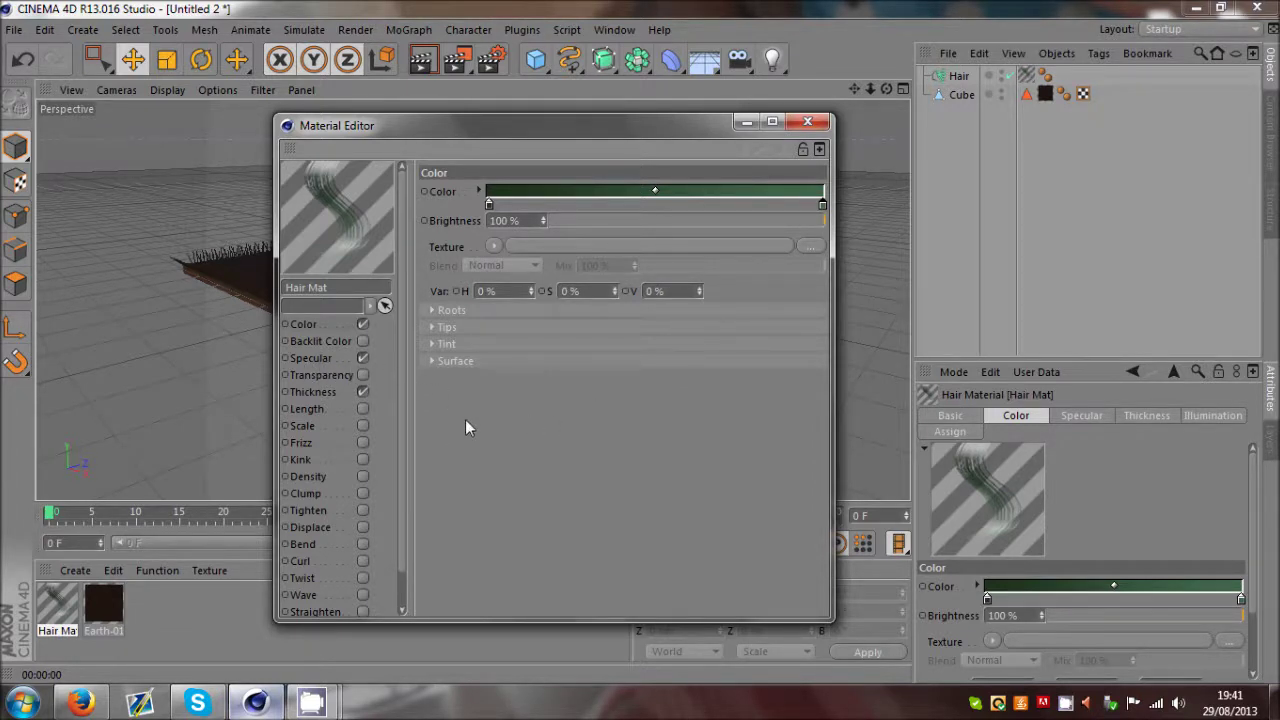
Enable the Length, Frizz, Kink and Clump channels of the hair material
left_click(363, 409)
left_click(363, 442)
left_click(363, 459)
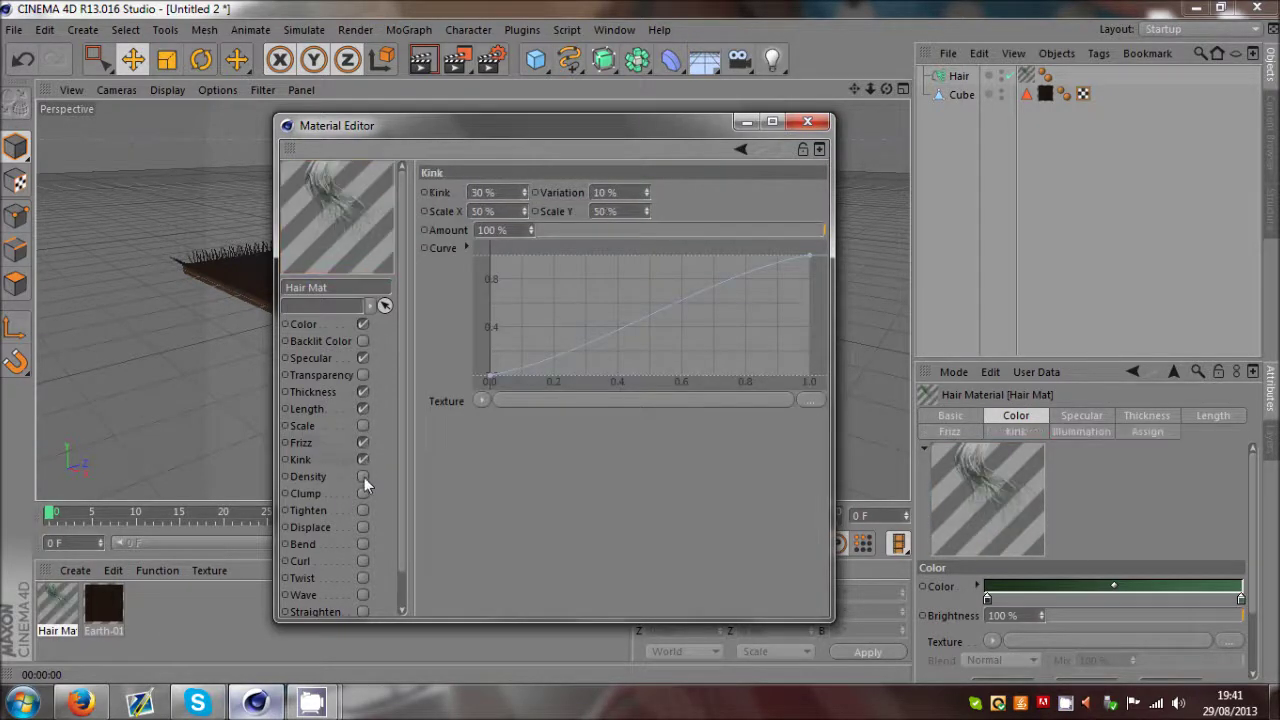
left_click(363, 493)
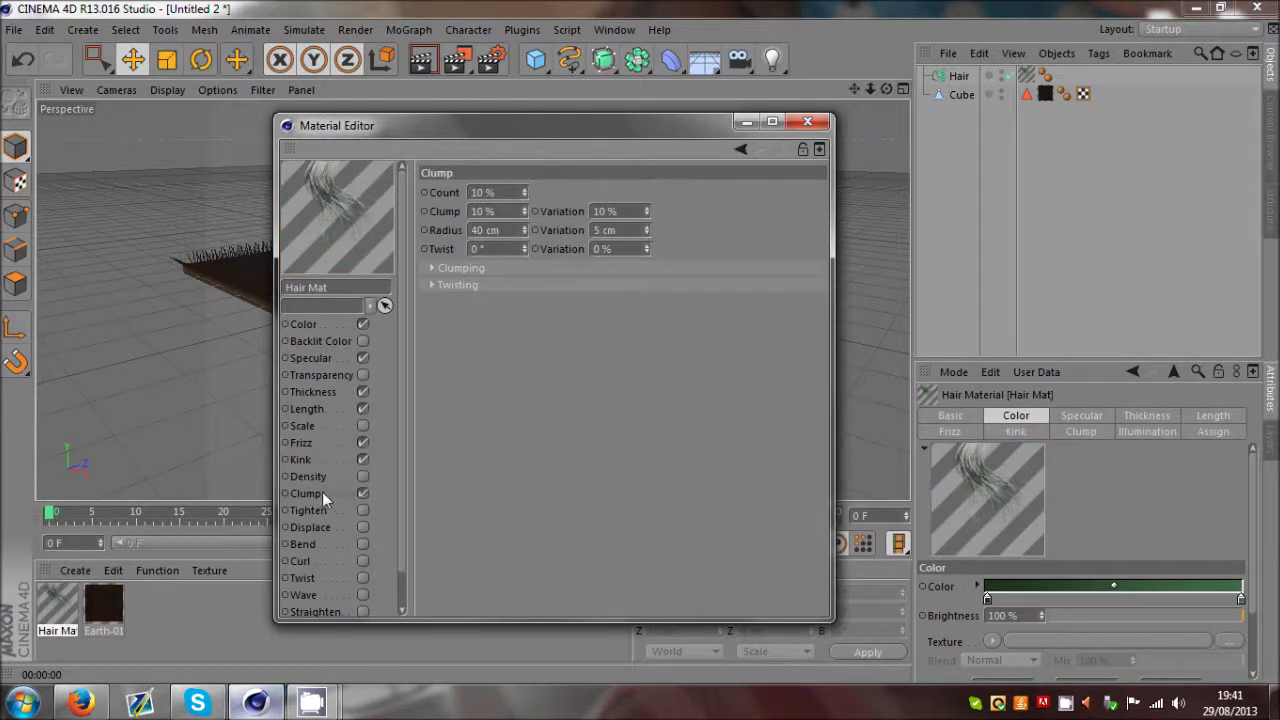
Set the hair material's Frizz to 25 % and its Kink to 25 %
left_click(314, 445)
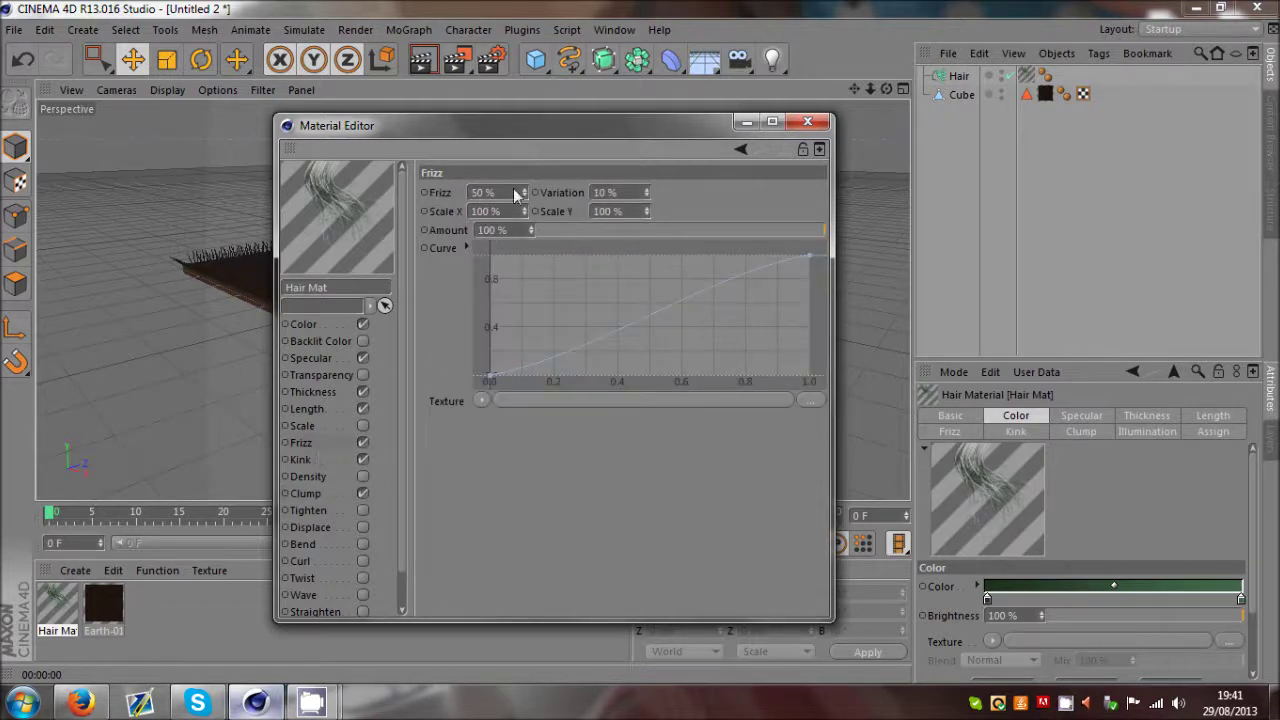
left_click_drag(522, 192, 454, 341)
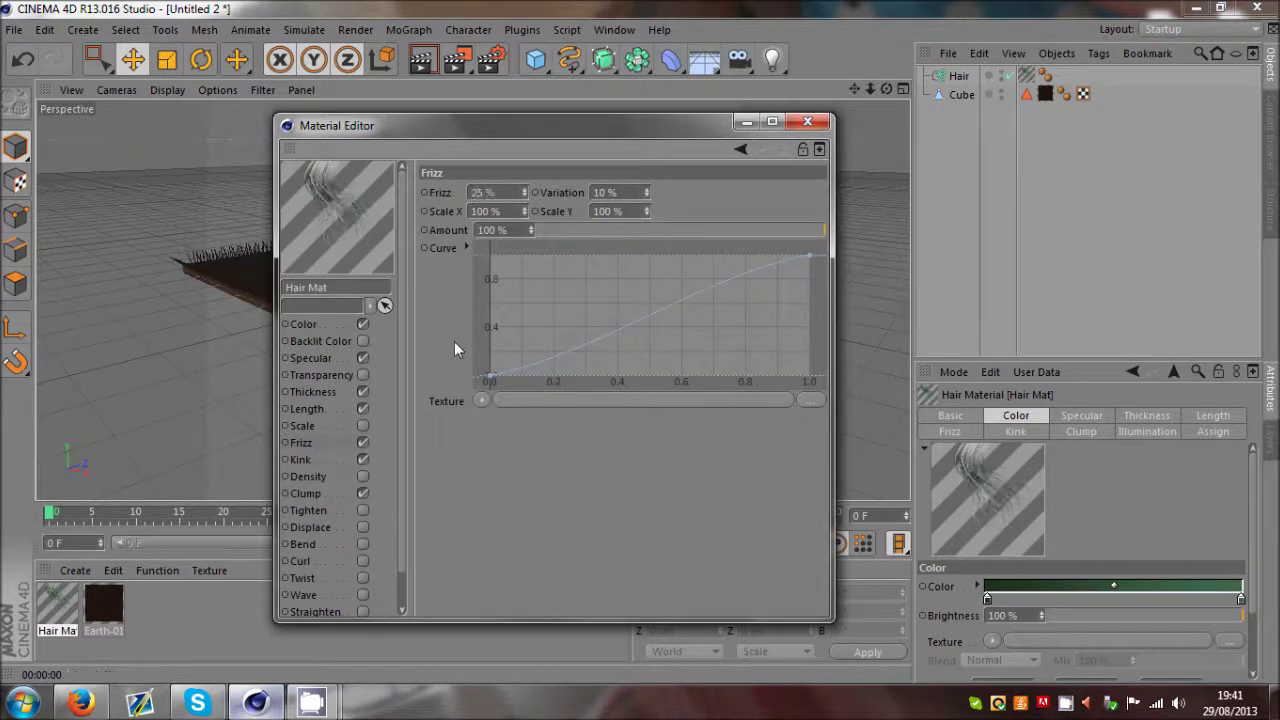
left_click(321, 459)
type("25")
key("Return")
Set the Length value in the hair material's Length channel to 80 %
left_click(319, 409)
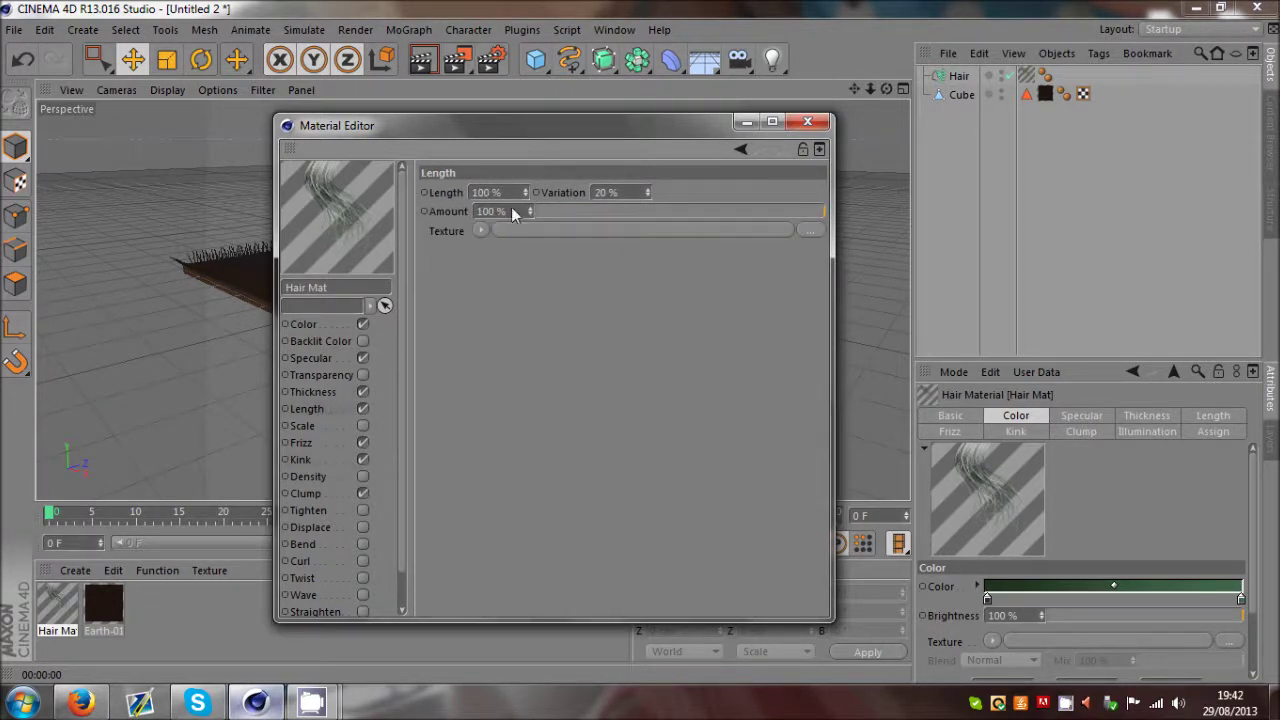
type("80")
key("Return")
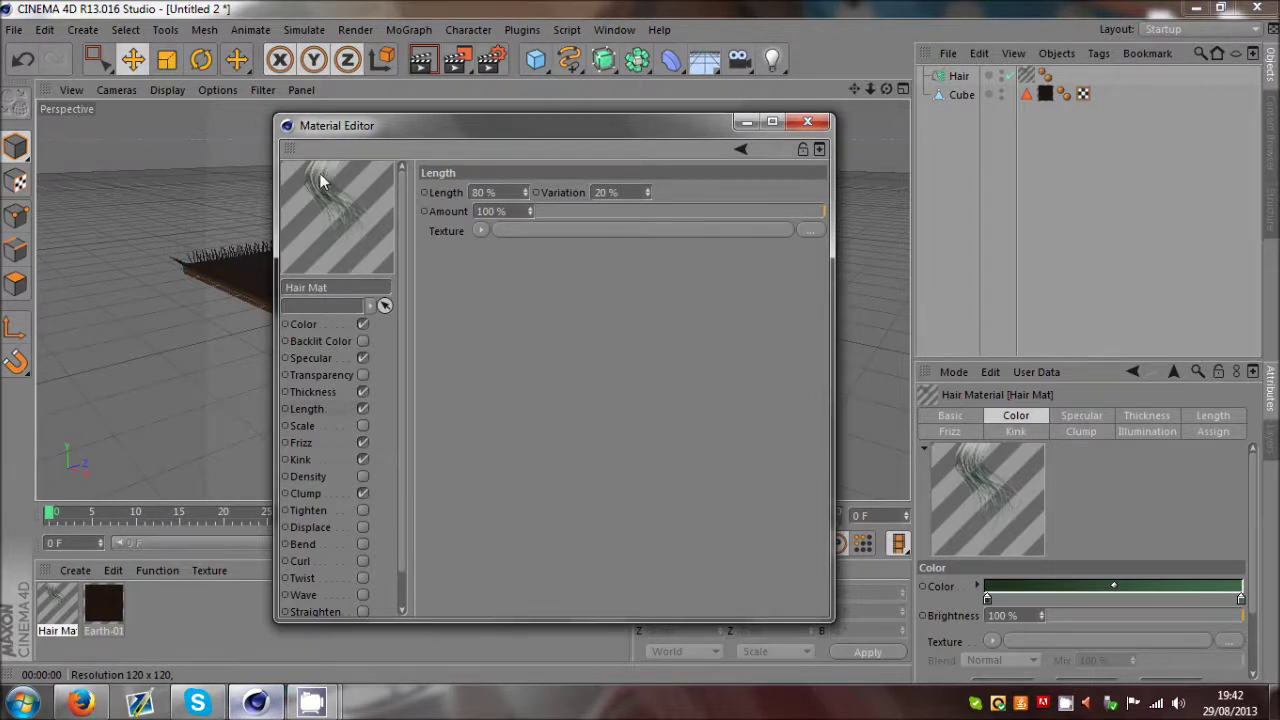
Set the hair material's primary specular strength to 20 % and sharpness to 30
left_click(330, 358)
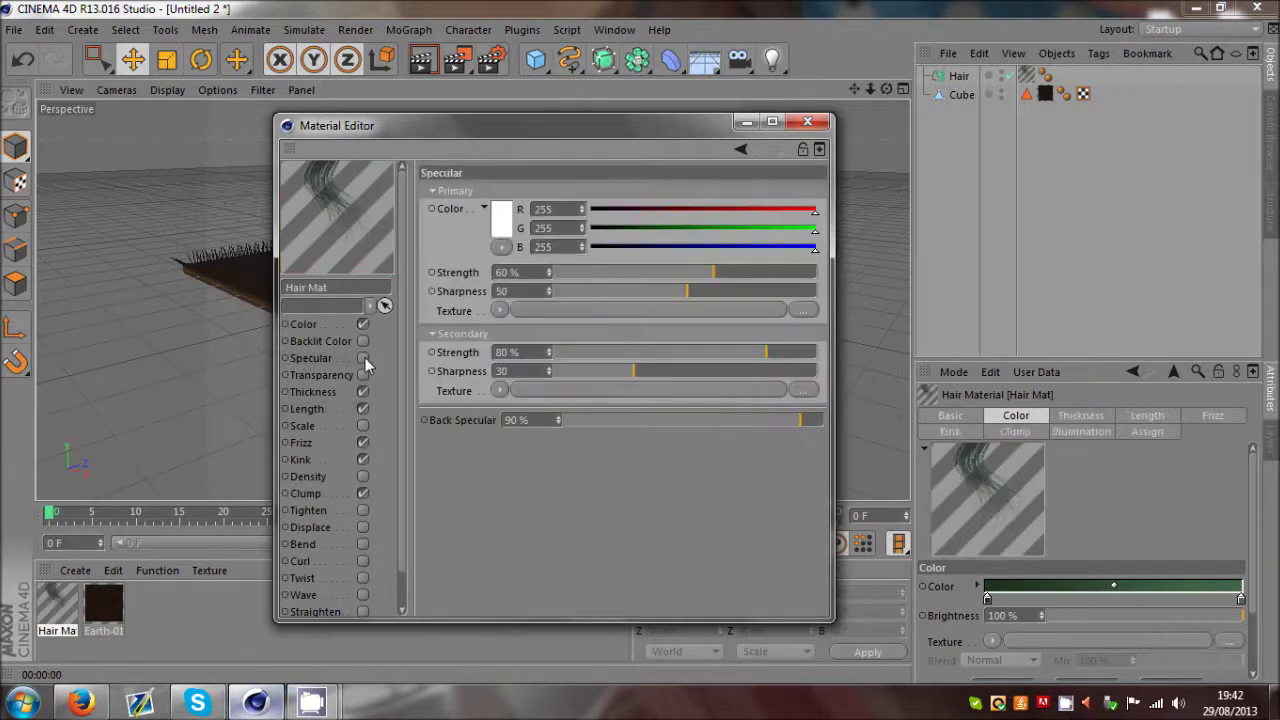
left_click(362, 358)
left_click(363, 358)
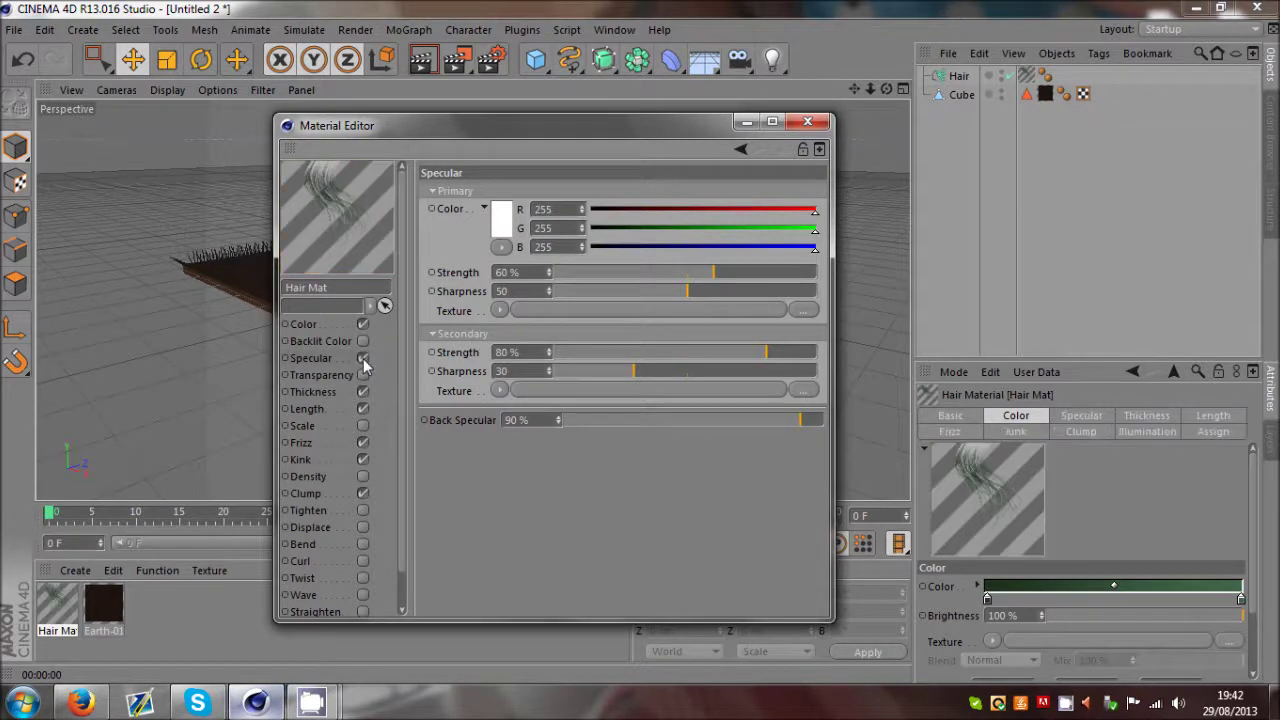
double_click(503, 273)
type("20")
key("Tab")
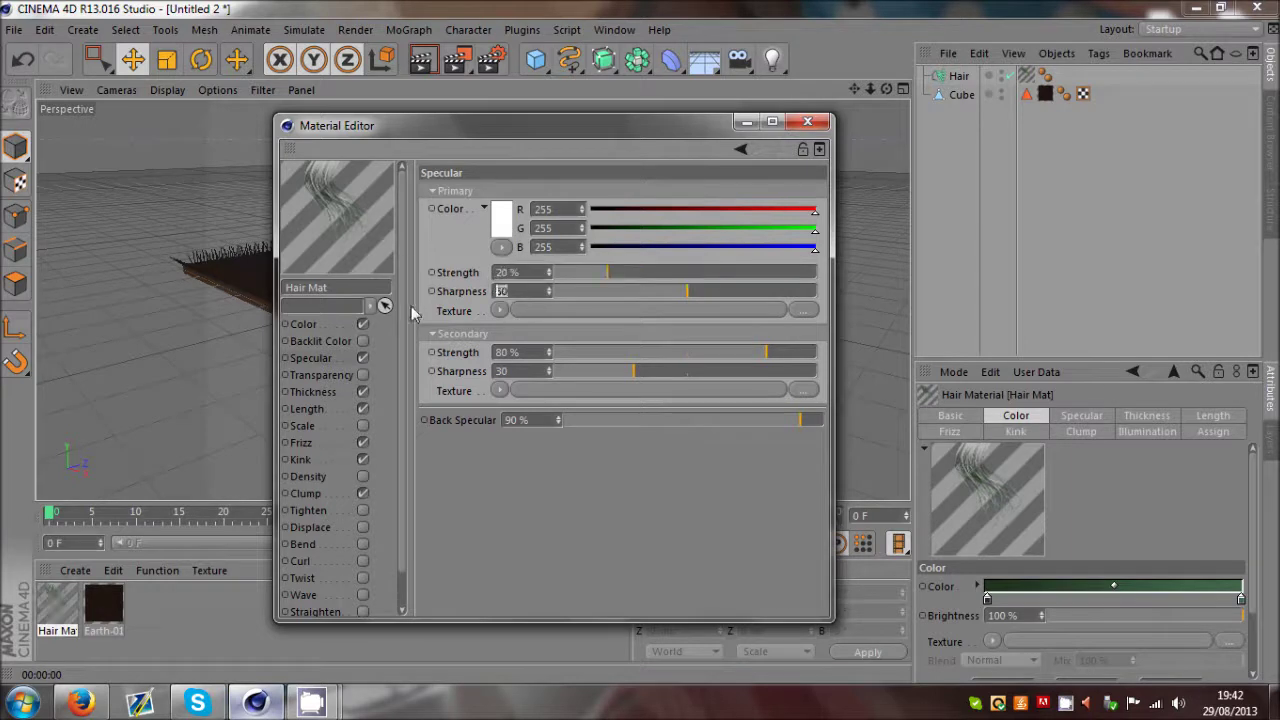
type("30")
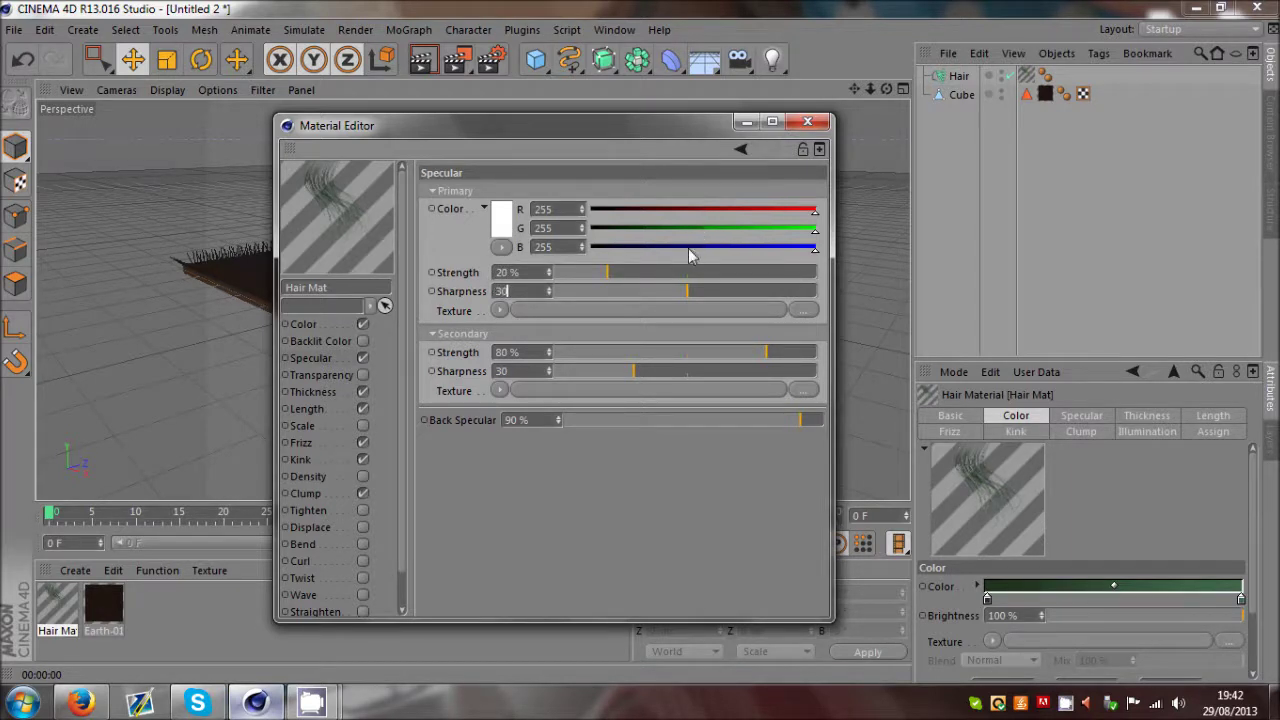
key("Return")
Compare the hair material's preview with and without Specular, keep the channel enabled, and close the material
left_click(363, 358)
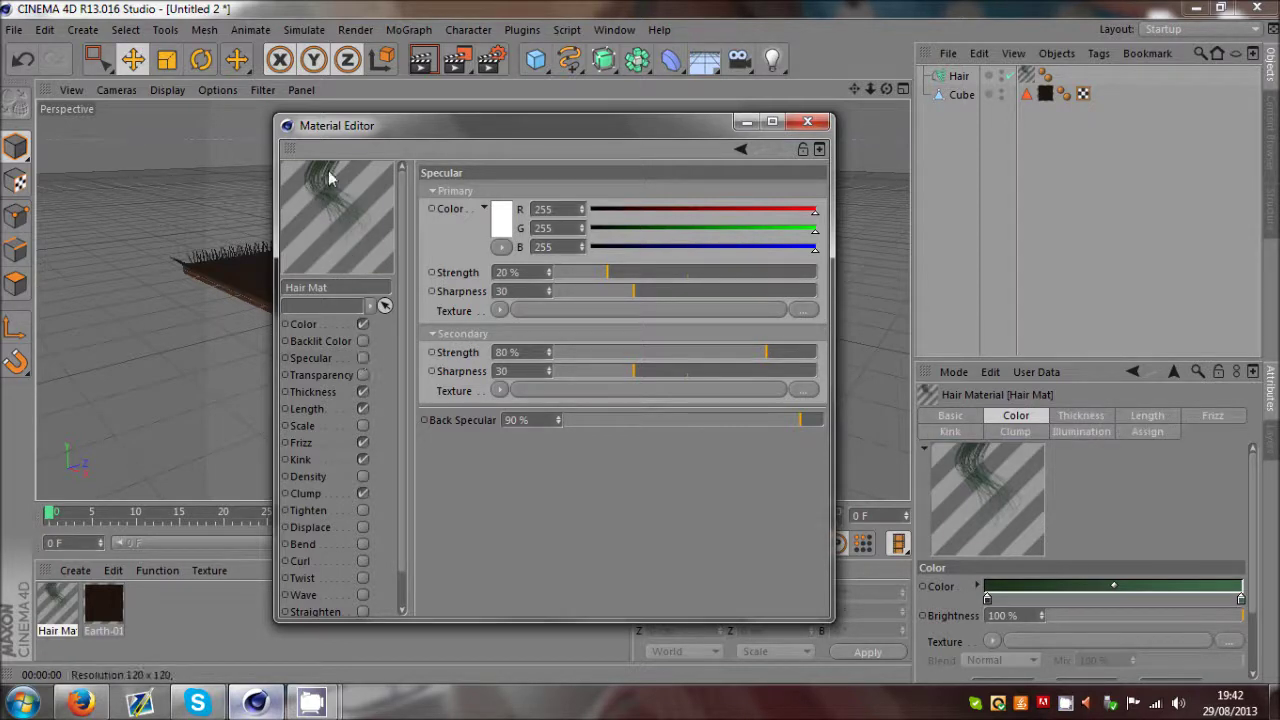
left_click(363, 358)
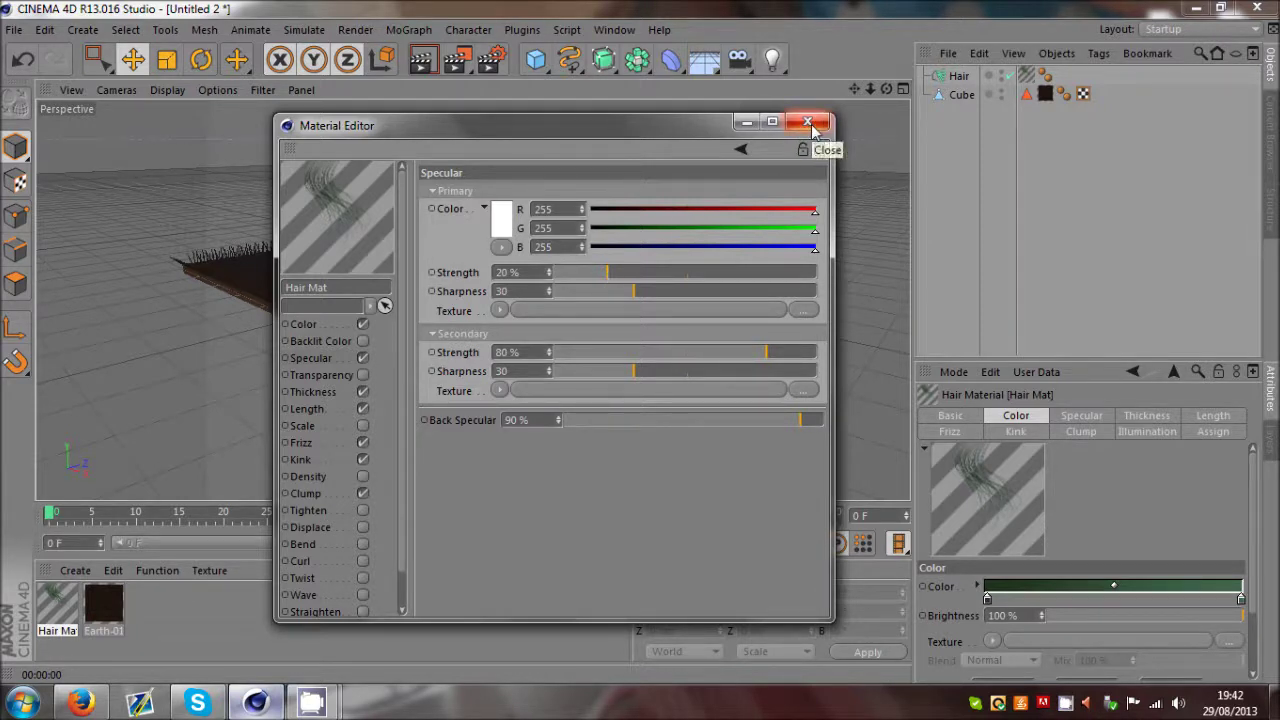
left_click(810, 123)
double_click(57, 603)
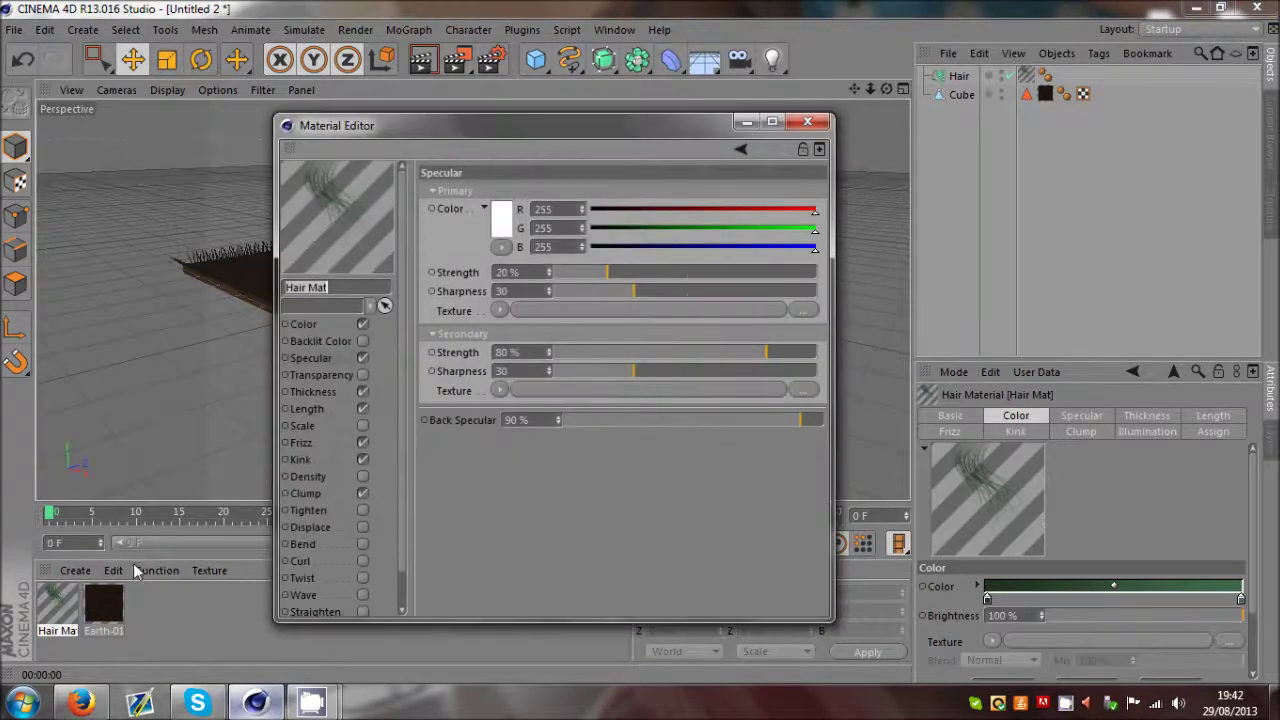
left_click(808, 121)
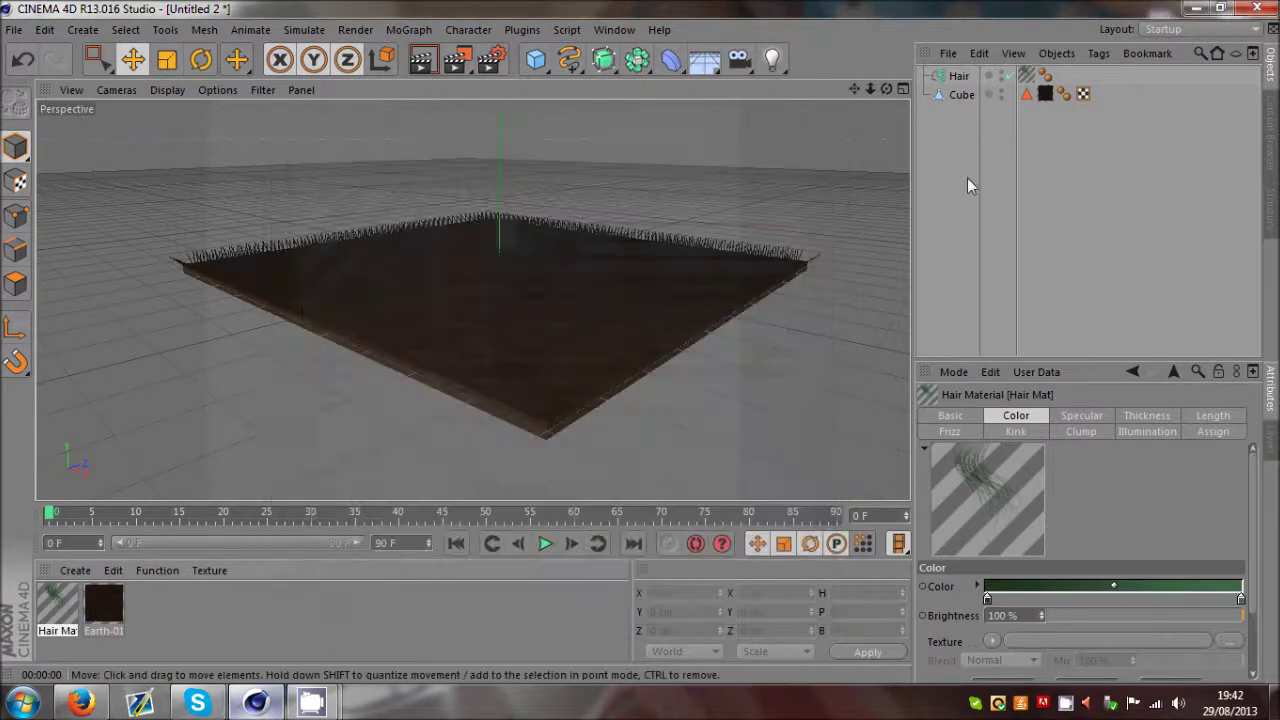
Enable Displacement on the Earth-01 material with a Noise texture, and close the material
double_click(96, 606)
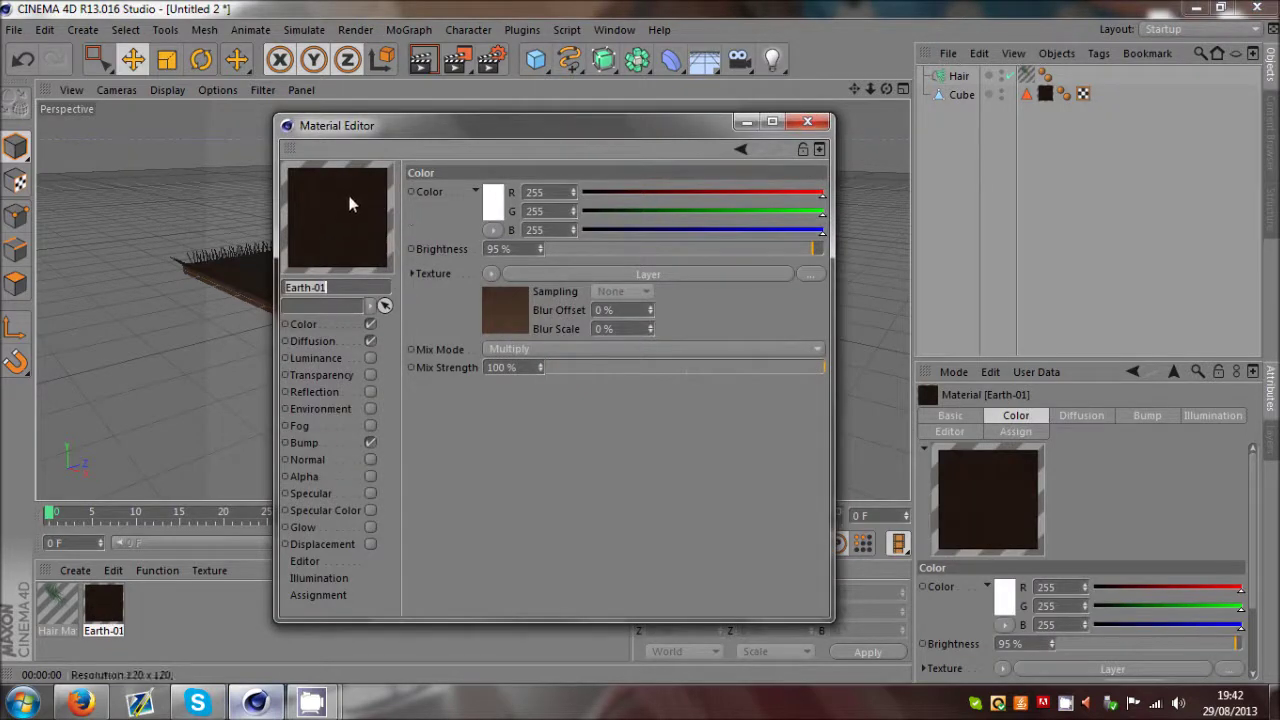
left_click(370, 544)
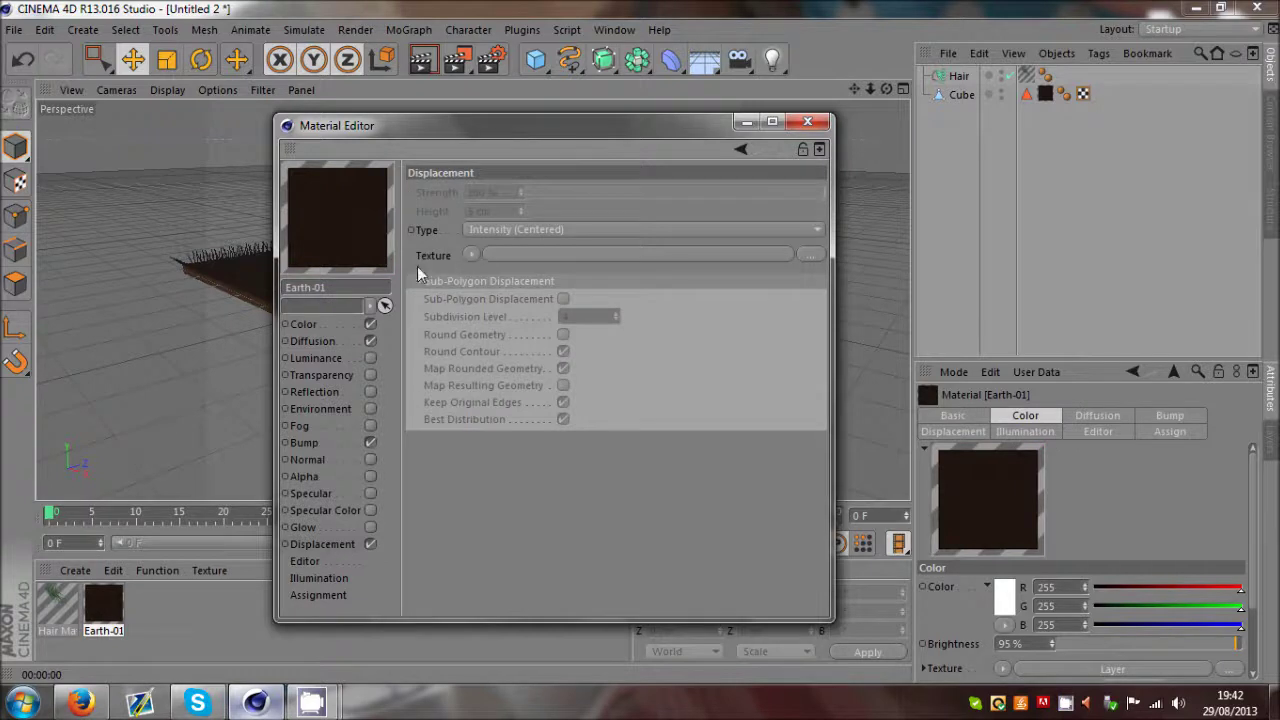
left_click(482, 256)
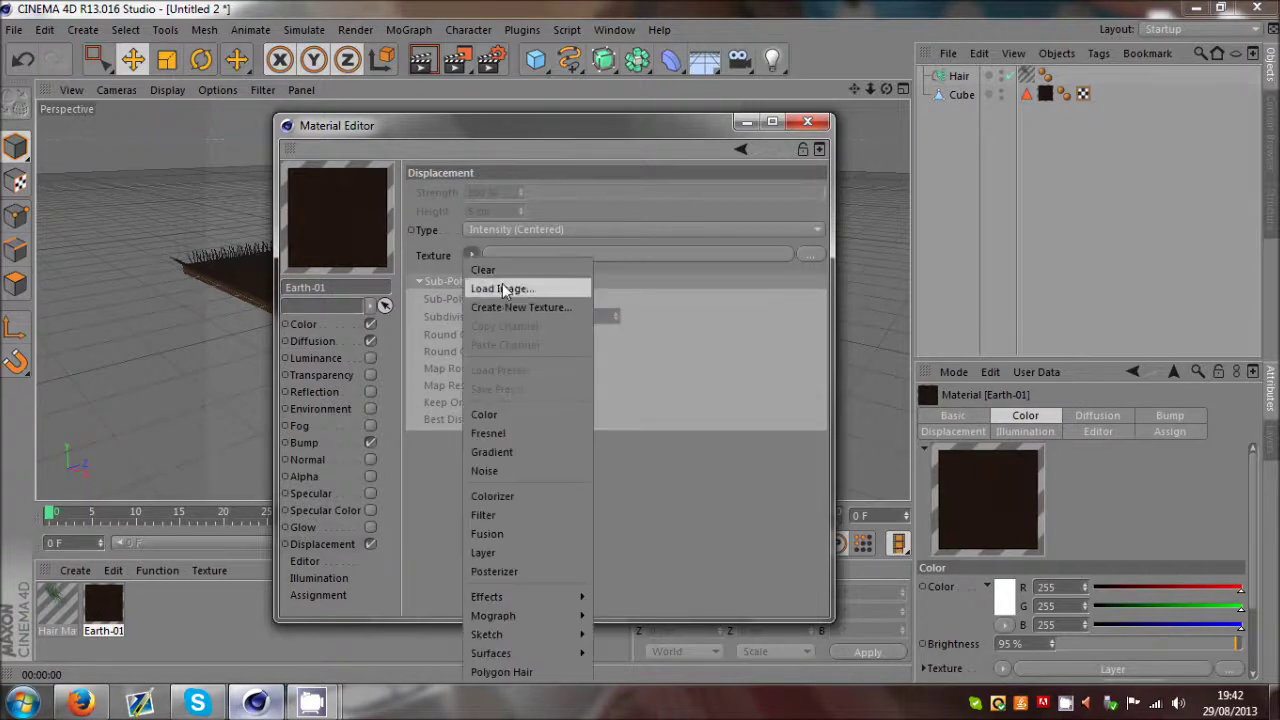
left_click(488, 470)
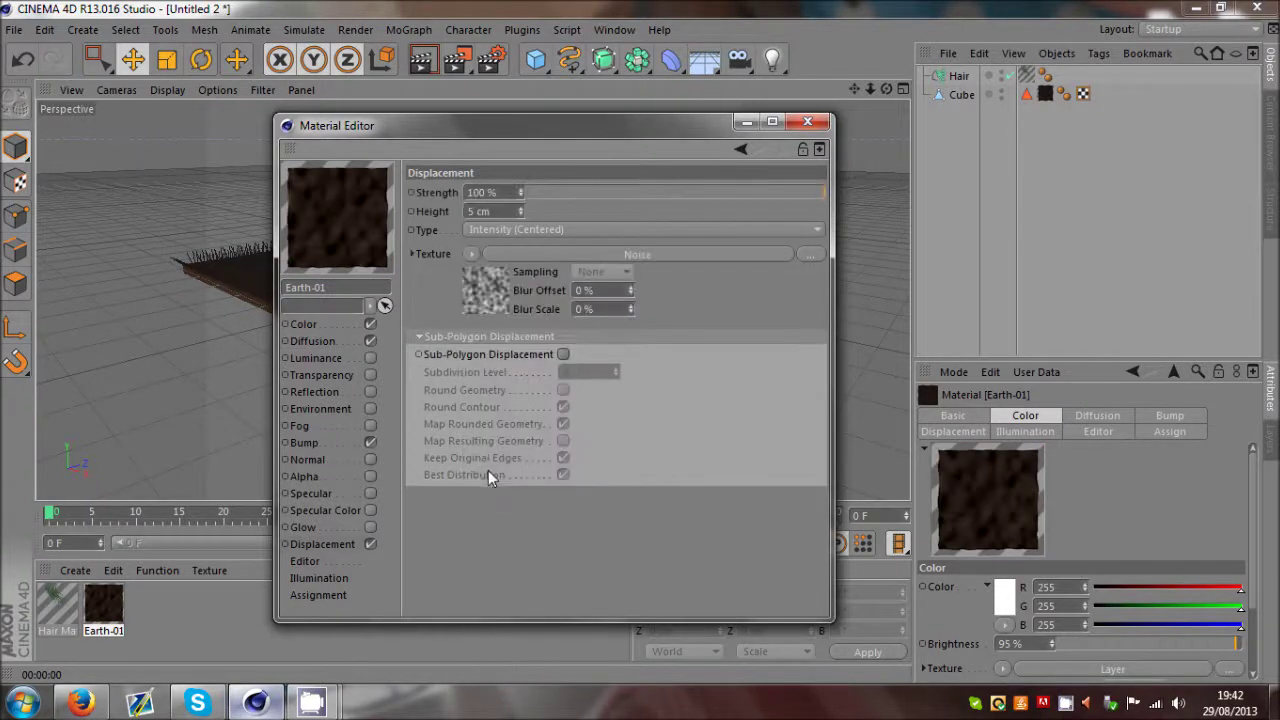
left_click(812, 122)
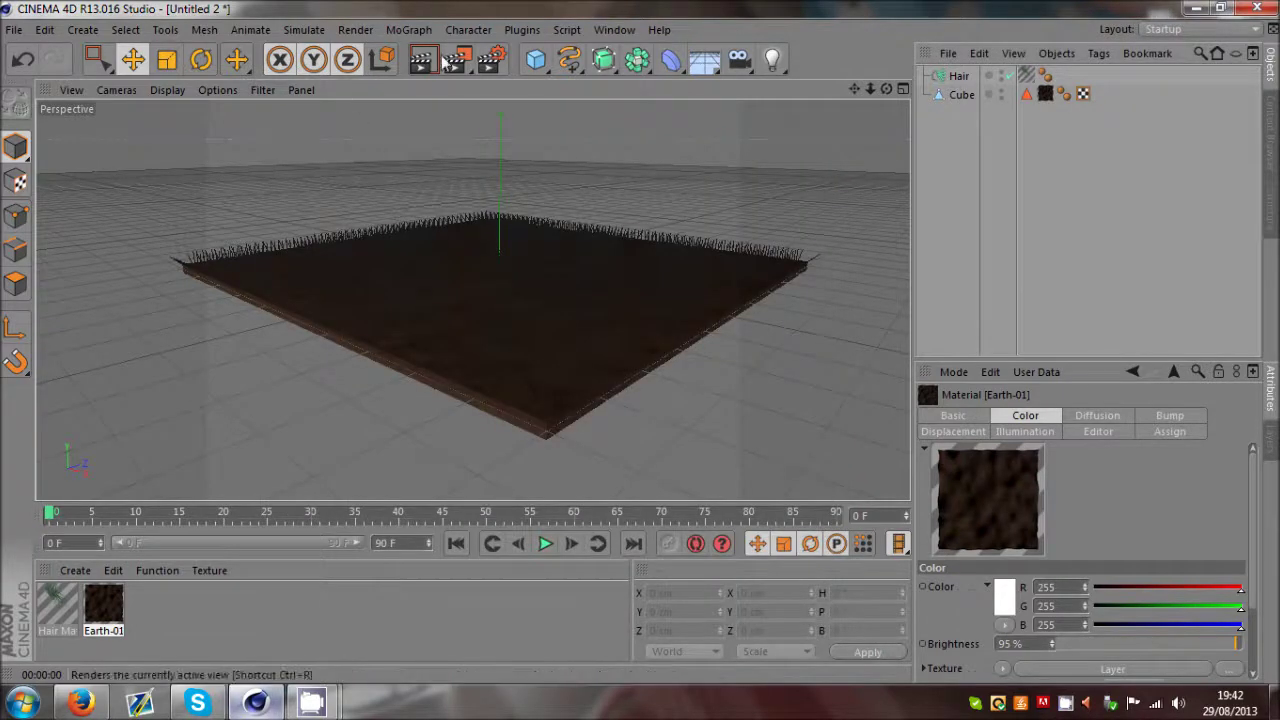
Render the perspective view to check the grass on the displaced earth slab
double_click(60, 608)
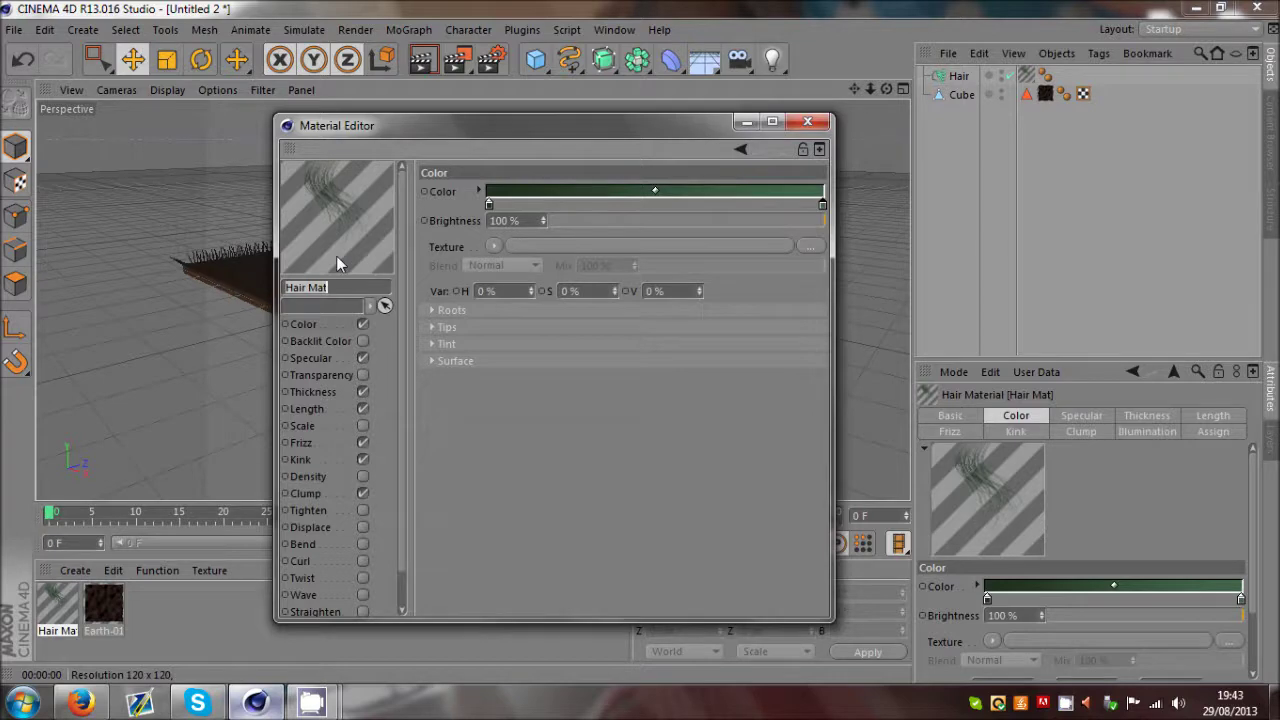
left_click(808, 121)
left_click(421, 60)
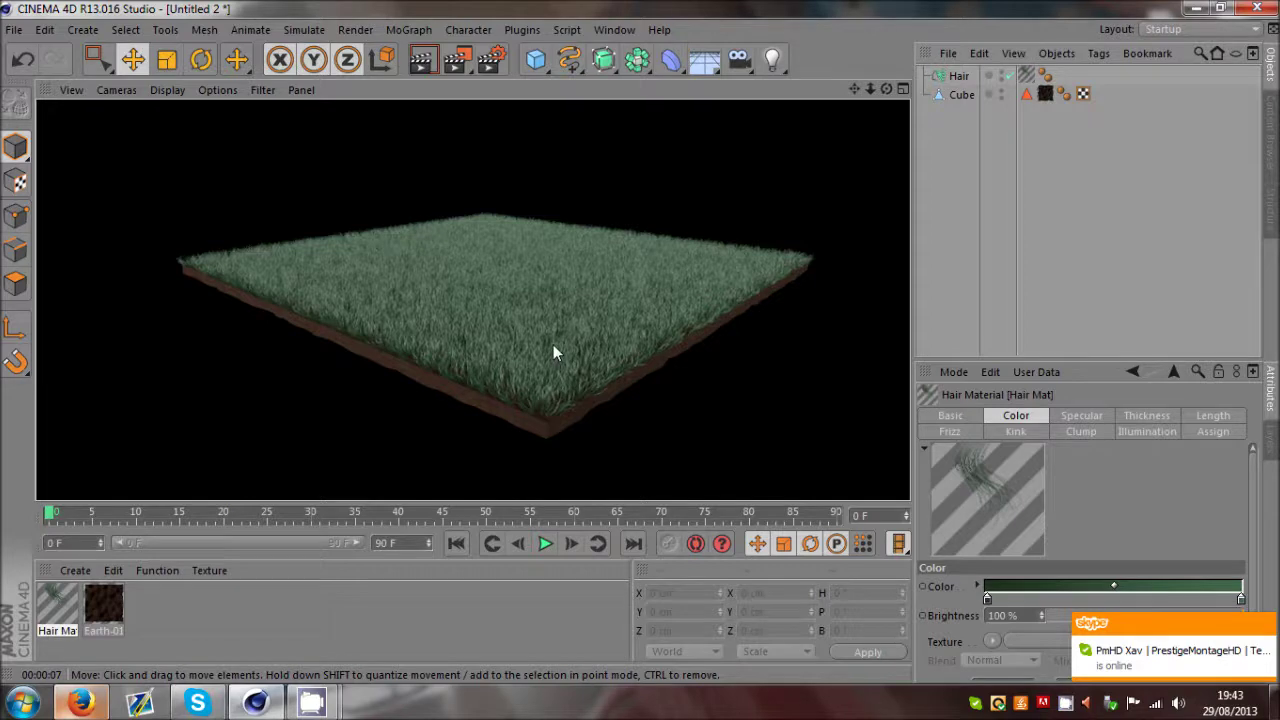
Set the hair material's primary specular strength to 10 % and sharpness to 15, close the material, and render the view
double_click(57, 605)
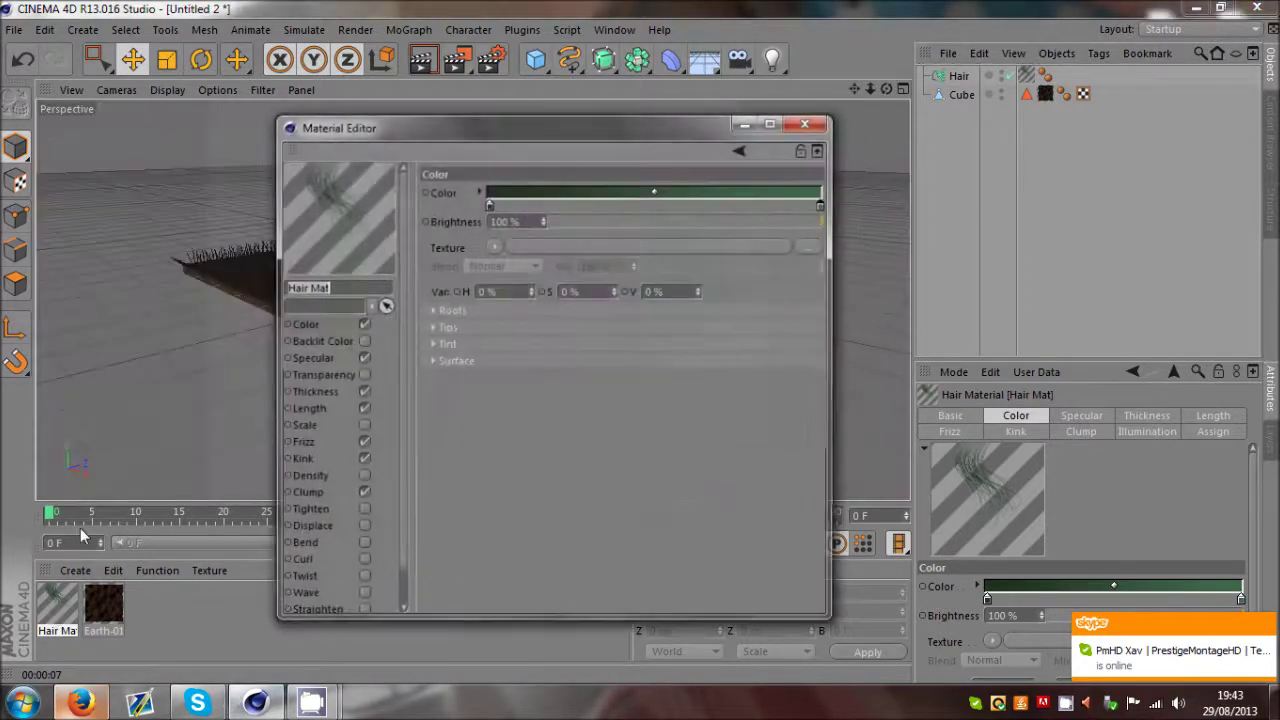
left_click(336, 358)
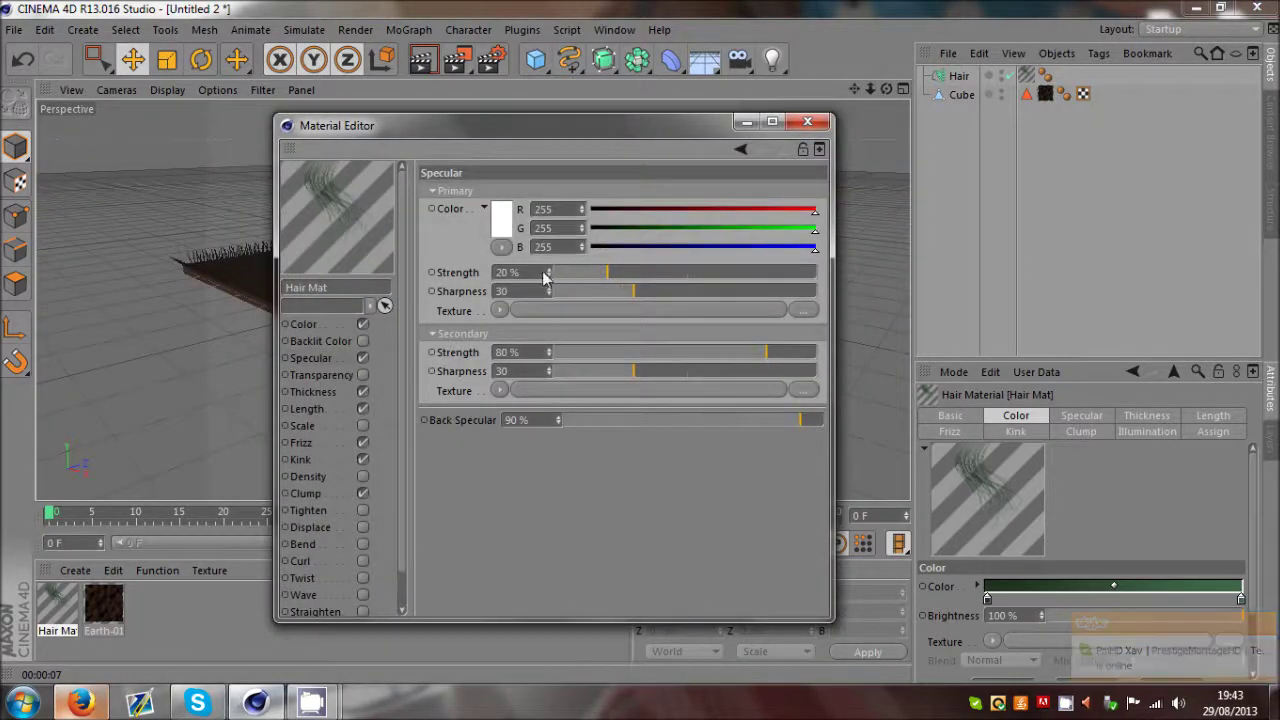
type("10")
key("Tab")
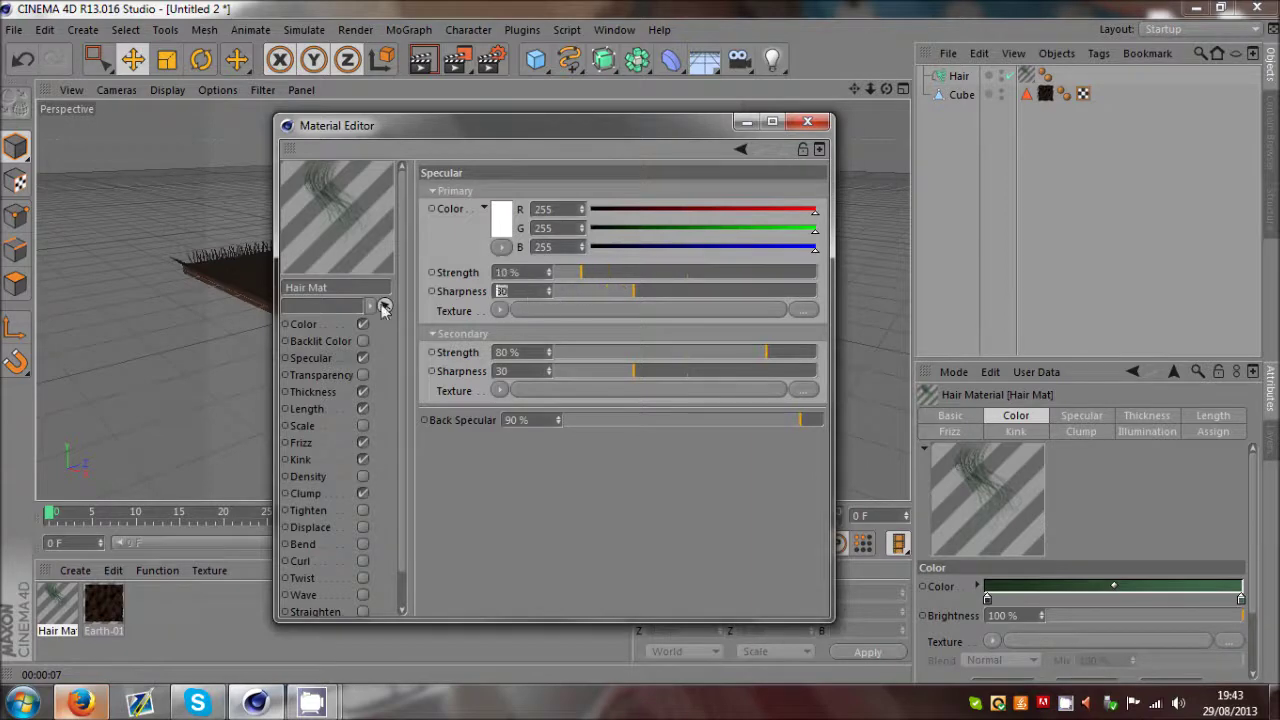
type("15")
left_click(806, 123)
left_click(422, 62)
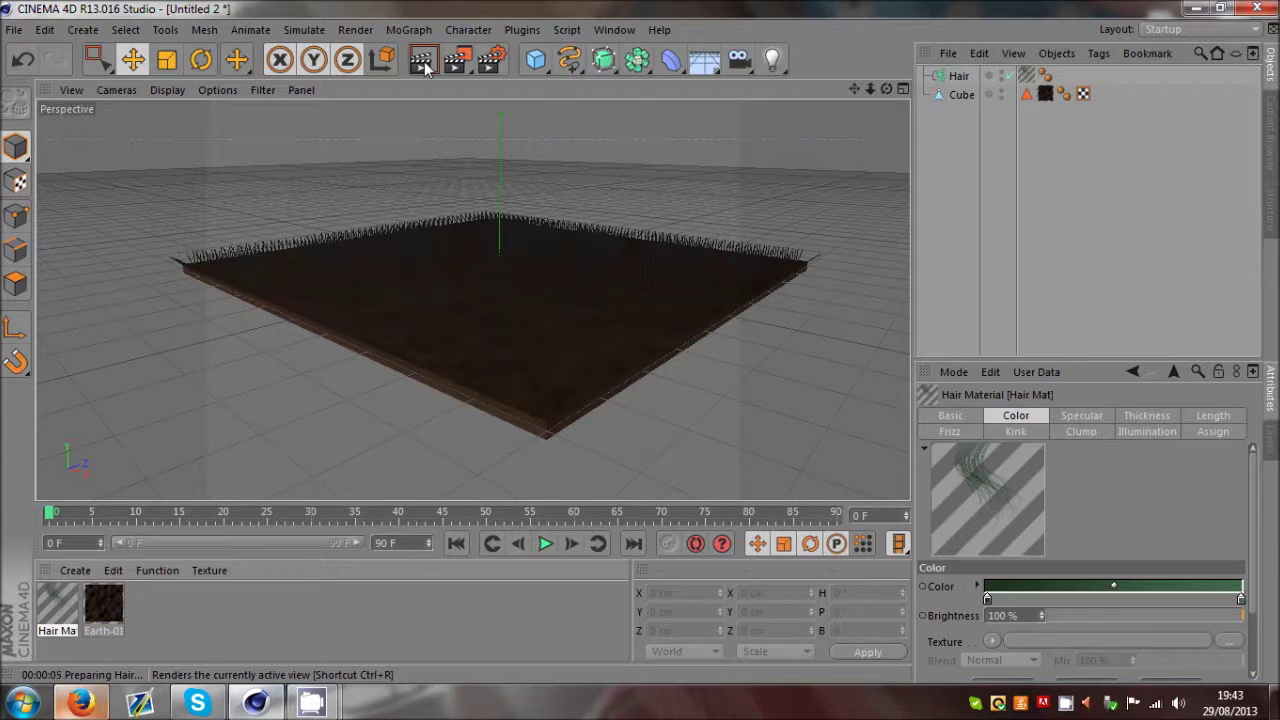
left_click(422, 62)
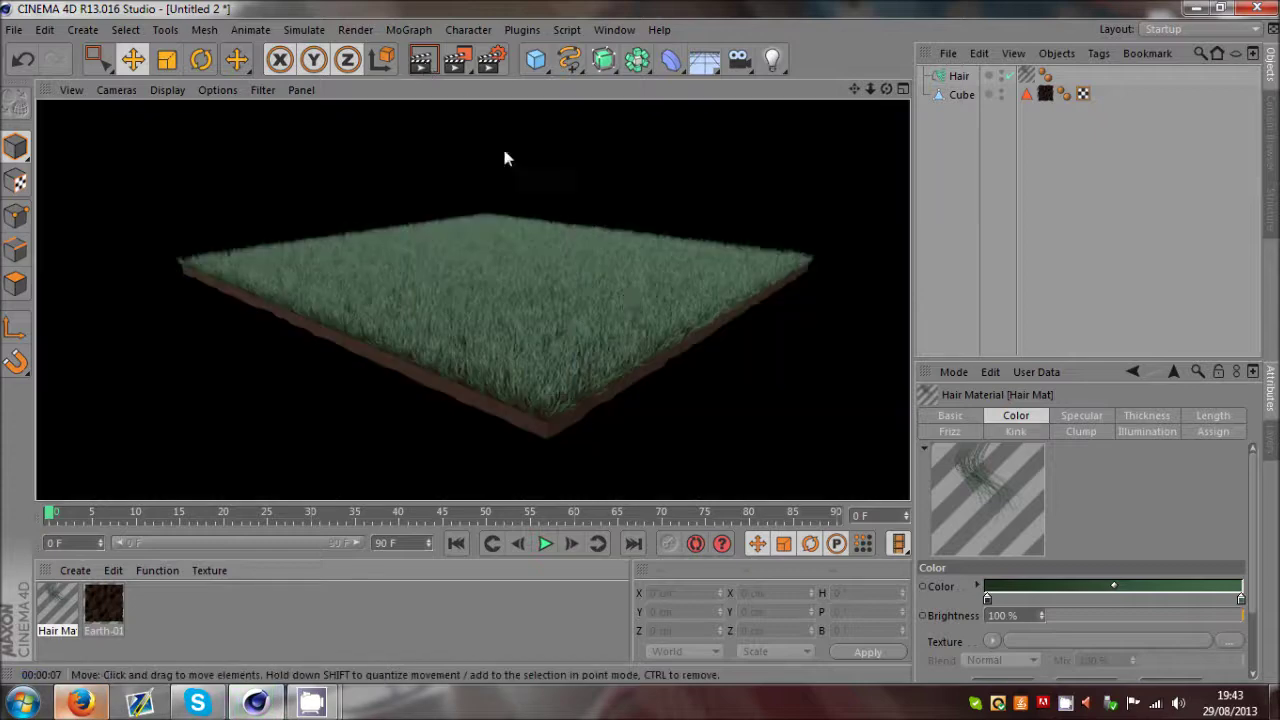
Set the hair material's secondary specular strength to 0 % and primary strength to 4 %, and render the grass including a close-up
double_click(55, 605)
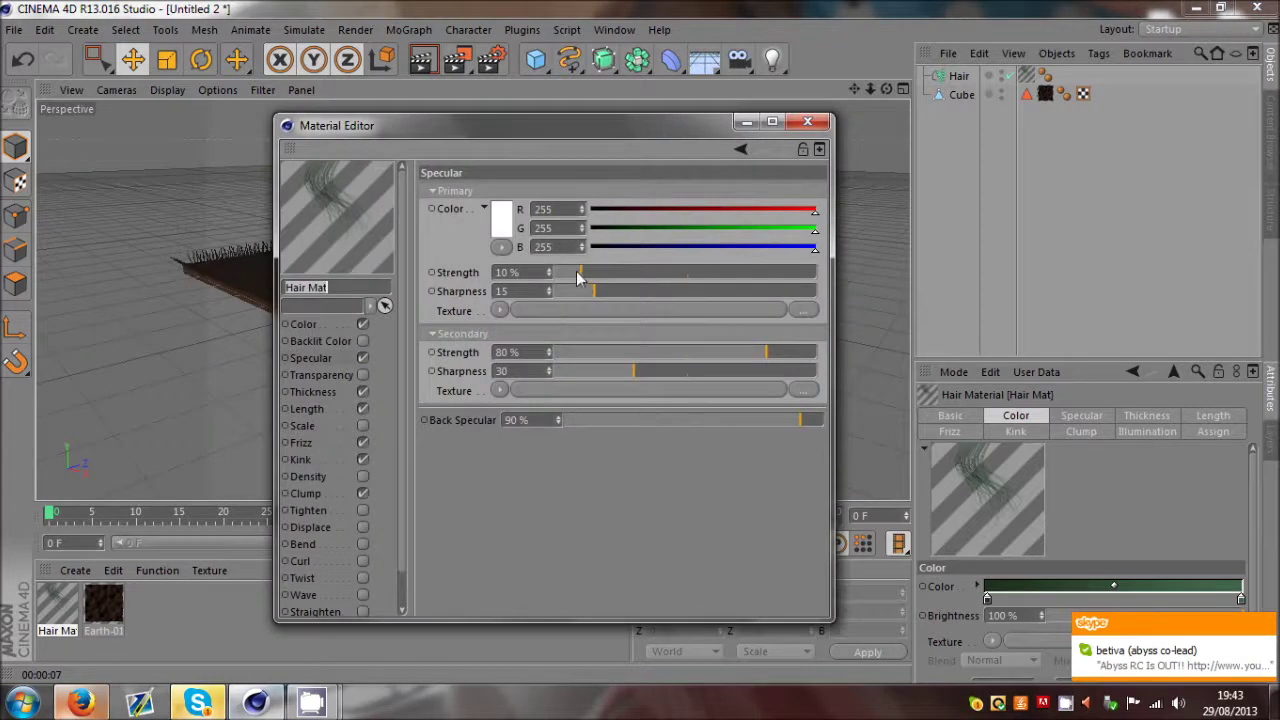
left_click_drag(670, 352, 528, 354)
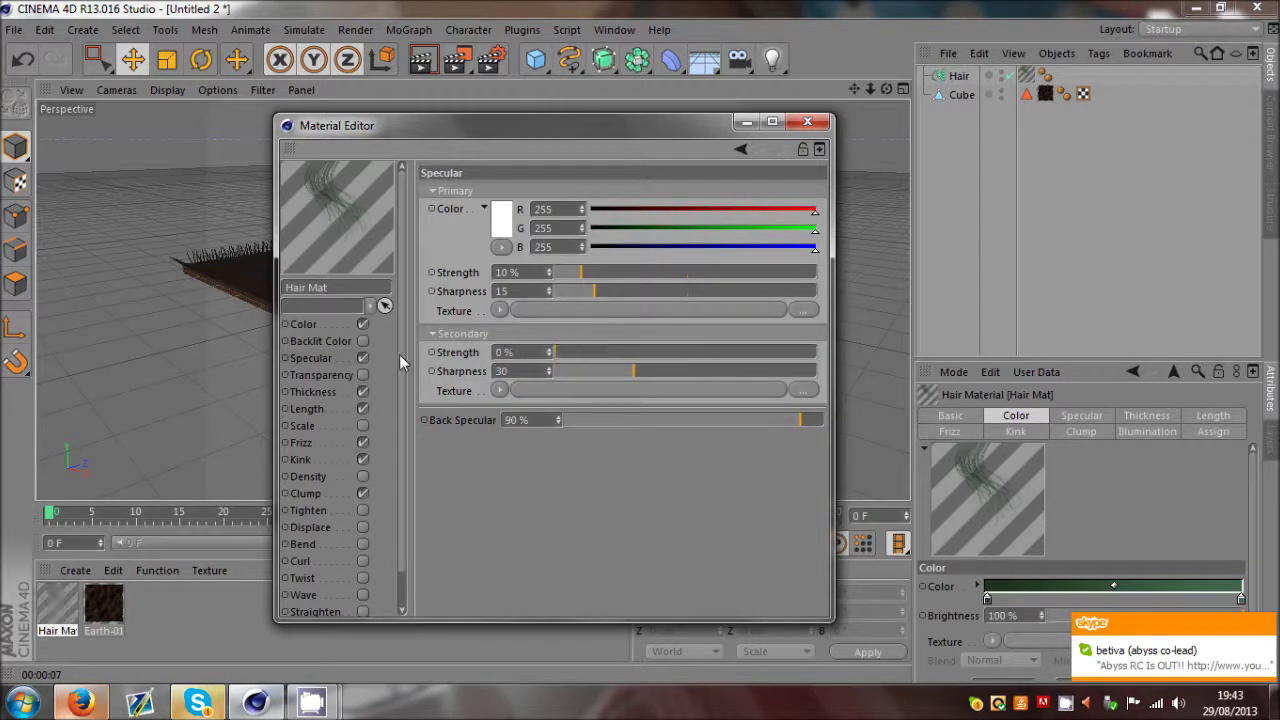
left_click(565, 272)
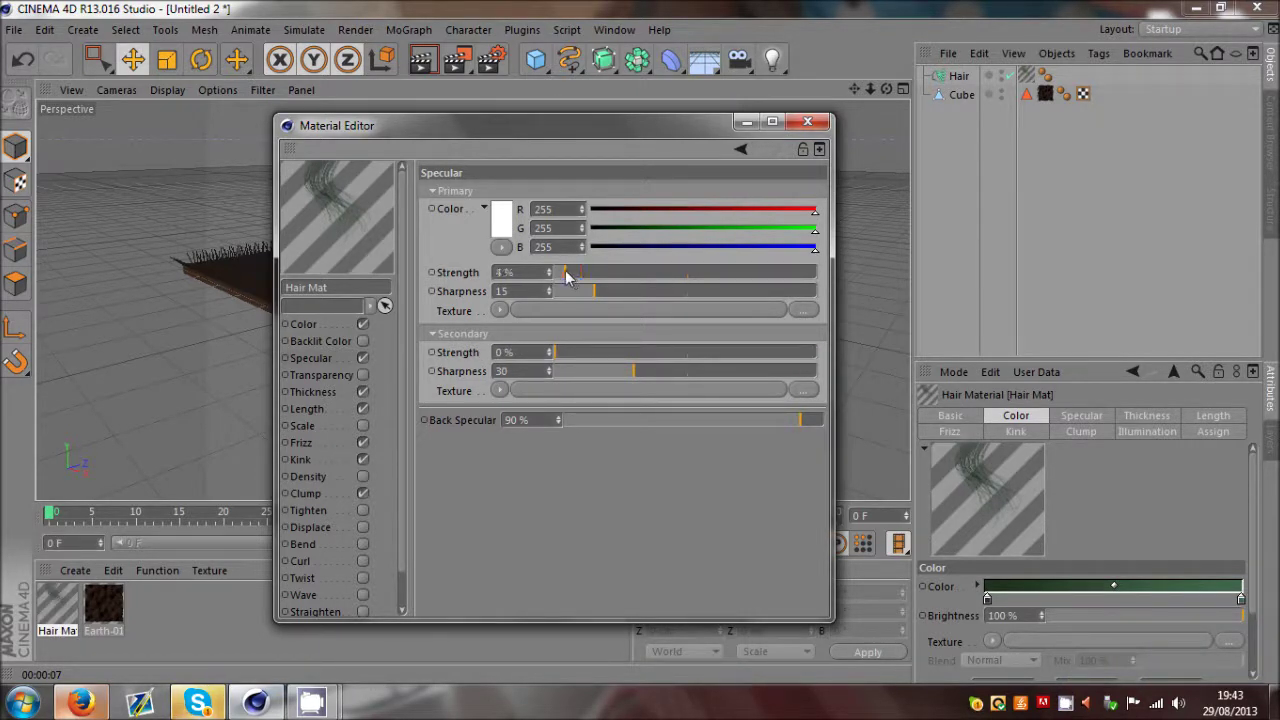
left_click(814, 121)
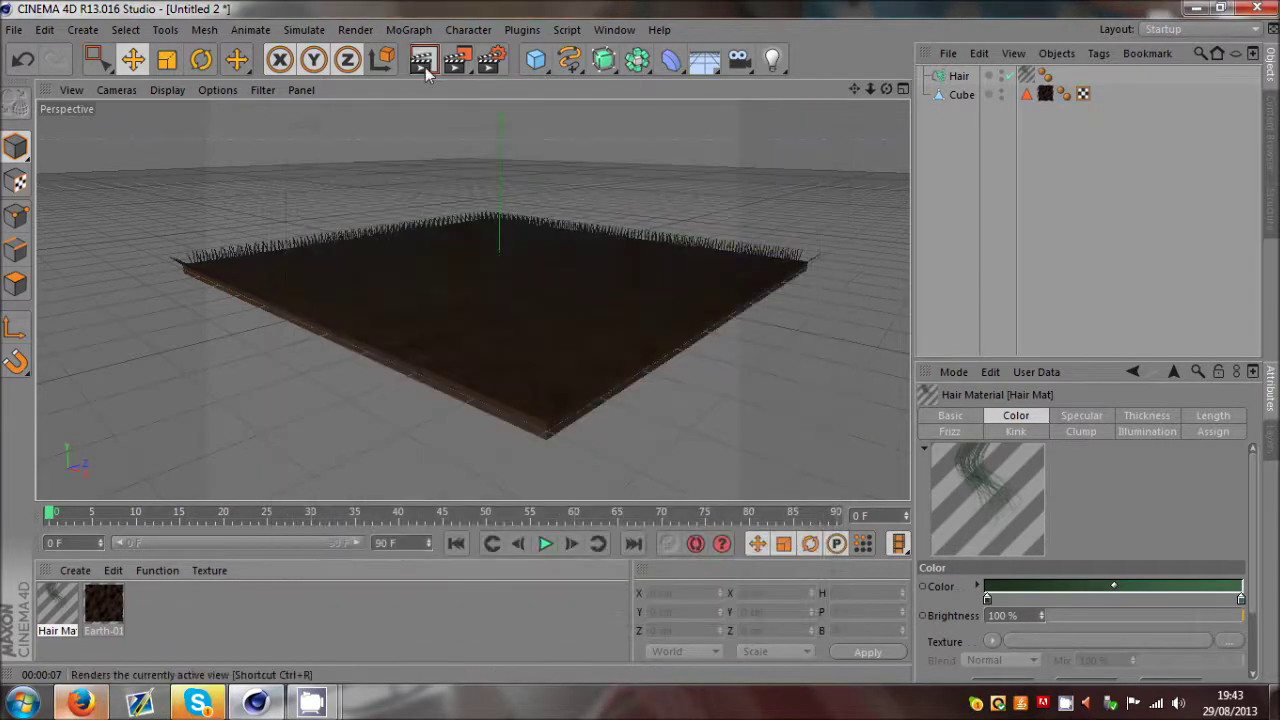
left_click(423, 67)
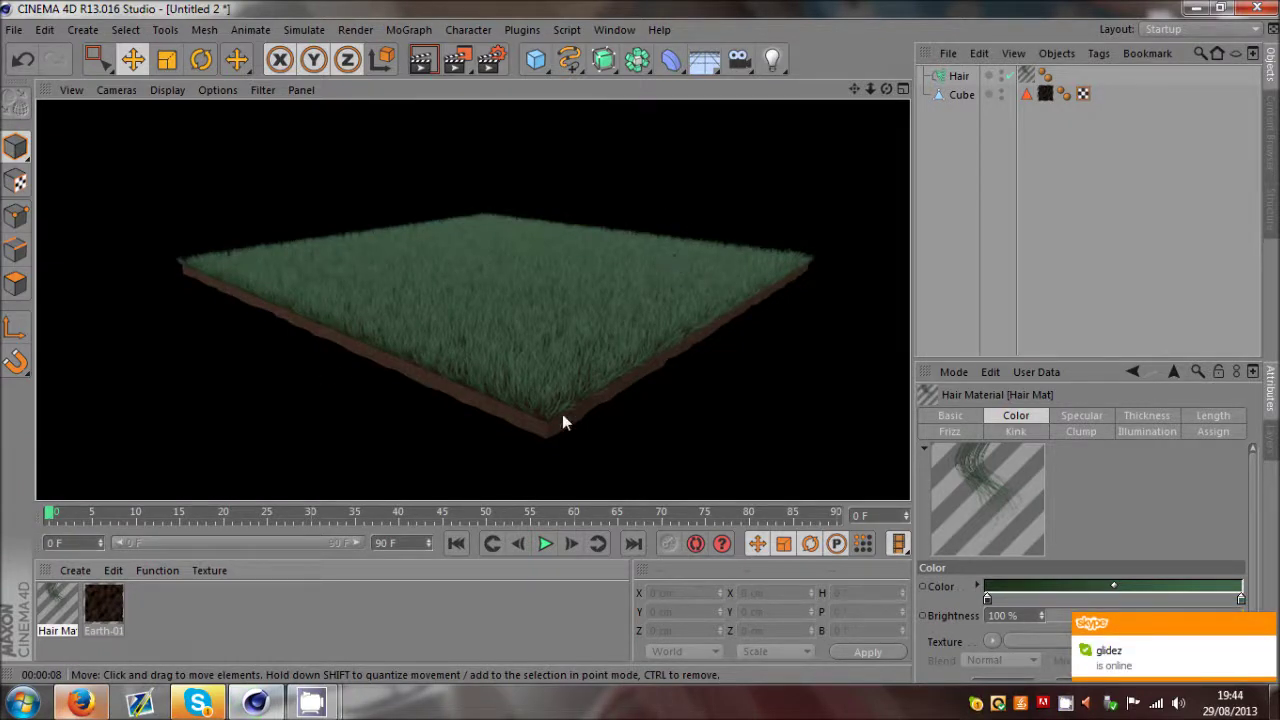
scroll(553, 420, "up", 5)
left_click(412, 58)
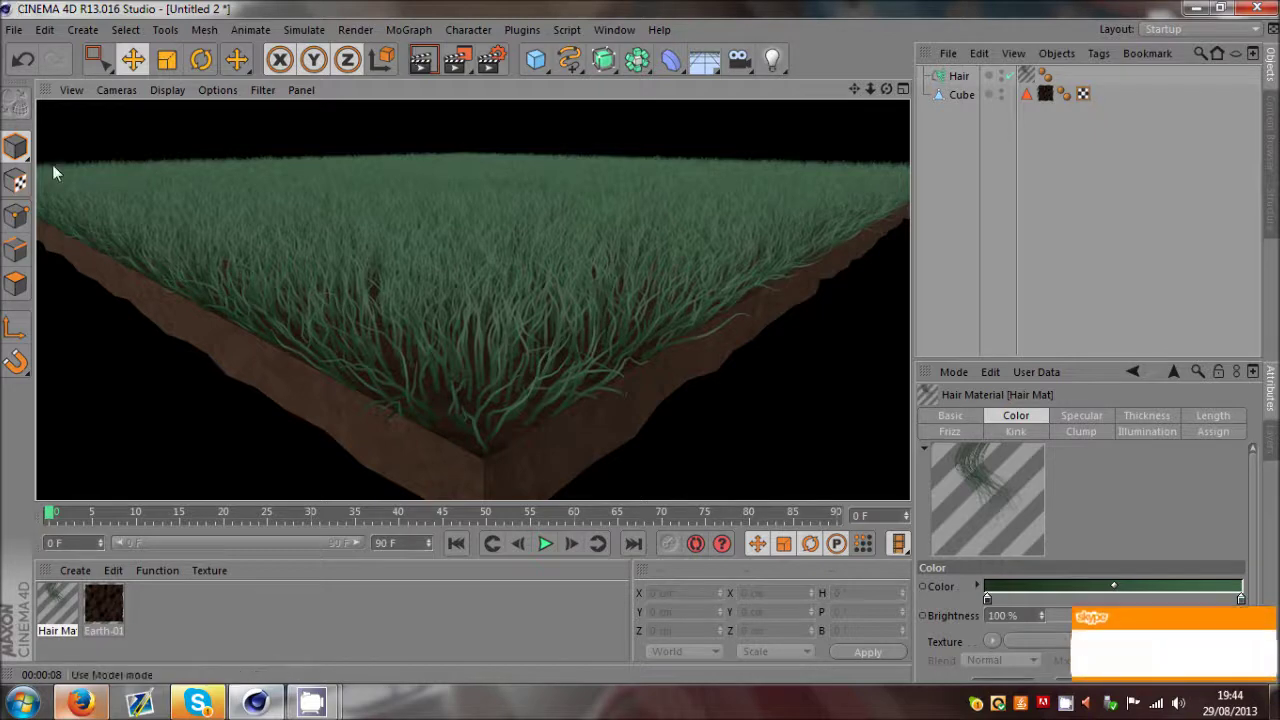
Add an omni light and place it above and outside the slab at about X -271, Y 575, Z -829 cm
scroll(397, 394, "down", 5)
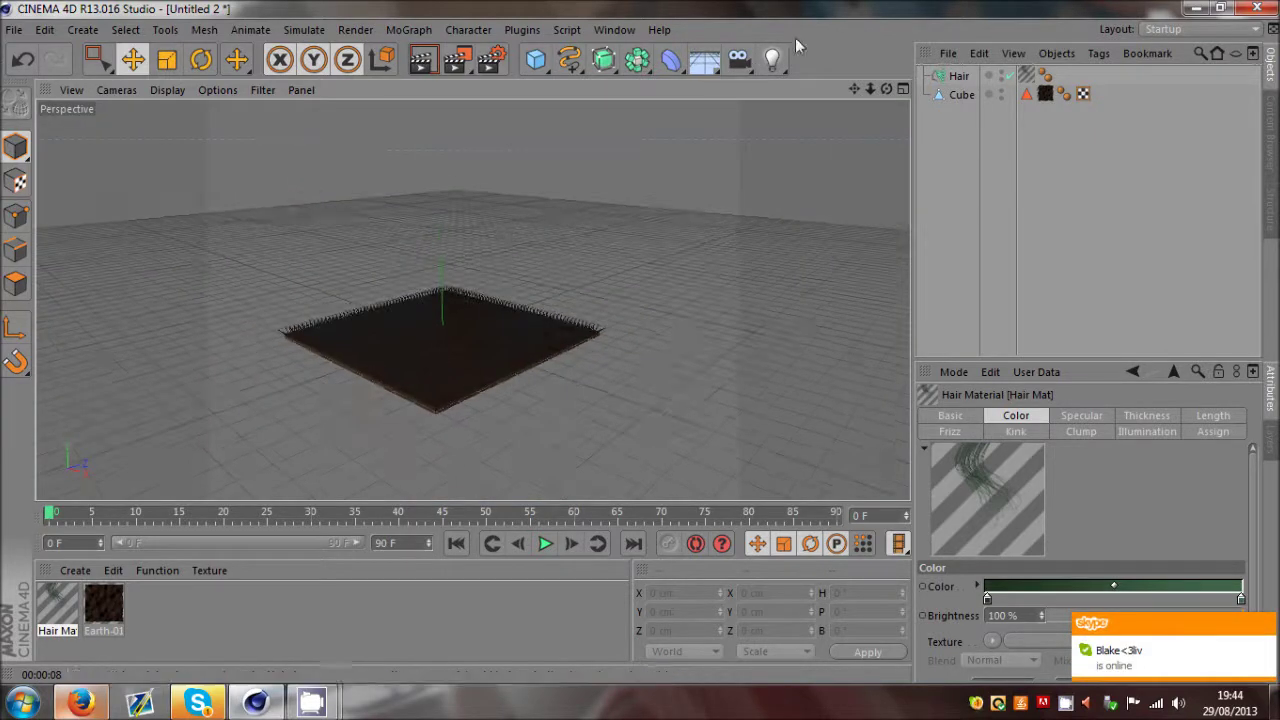
left_click_drag(772, 59, 620, 330)
left_click_drag(456, 333, 323, 329)
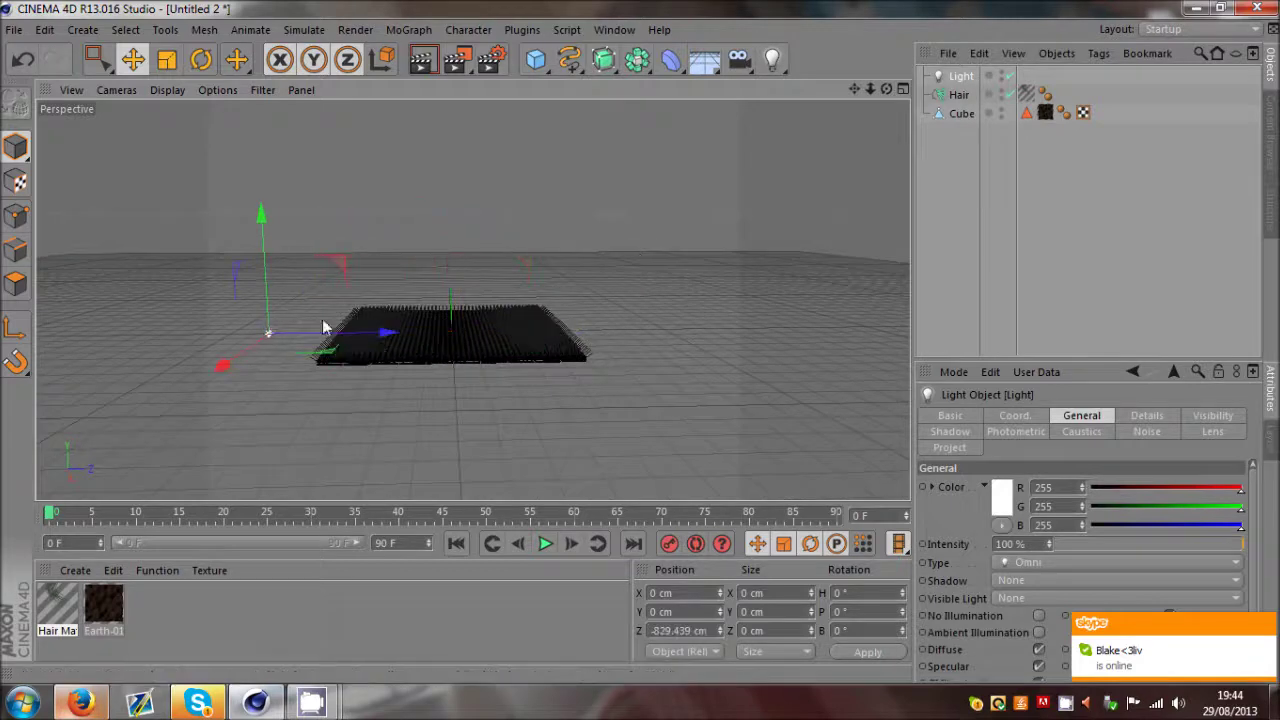
left_click_drag(277, 277, 272, 135)
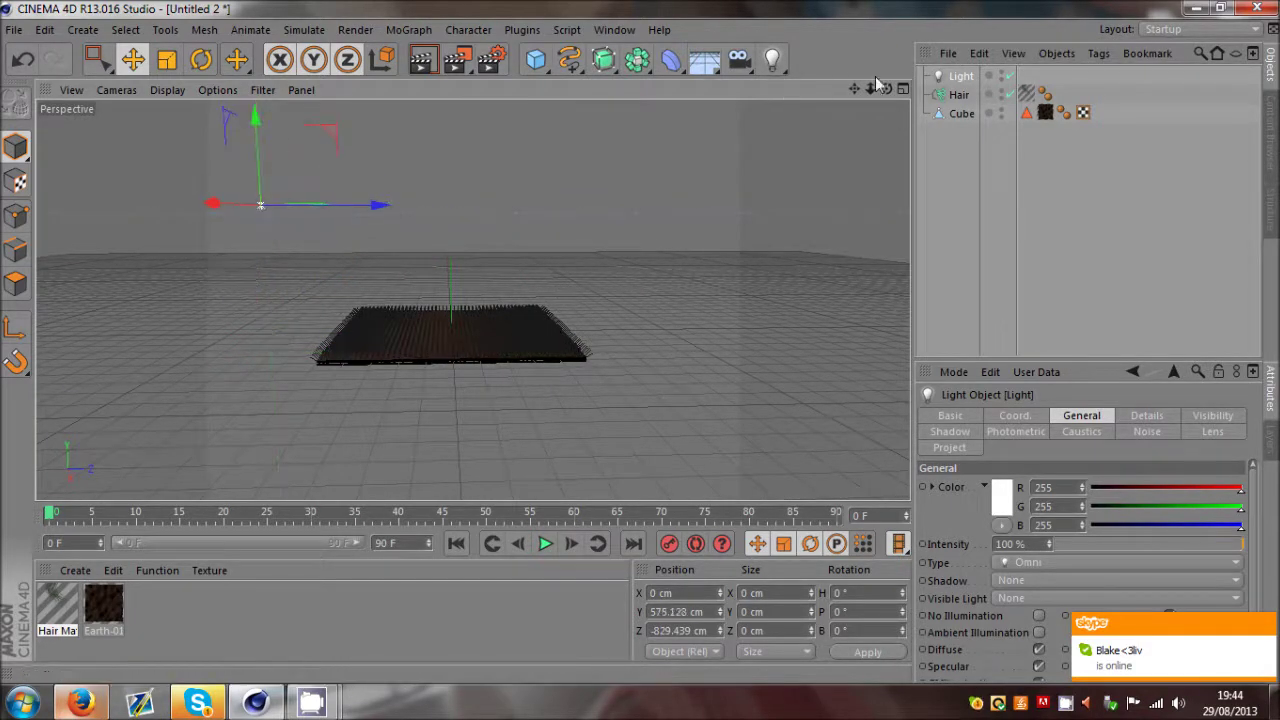
left_click_drag(886, 88, 366, 252)
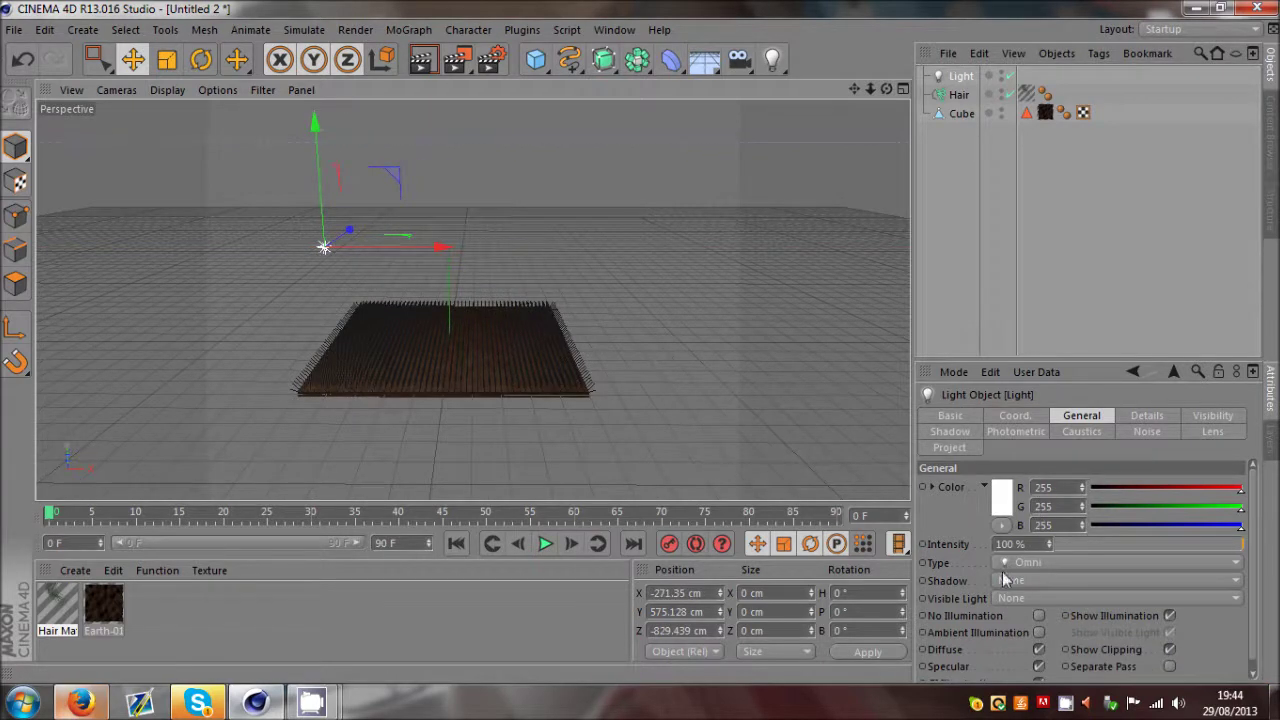
Set the new light's shadow type to Shadow Maps (Soft) and deselect the light
left_click(1115, 580)
left_click(1045, 597)
left_click(959, 200)
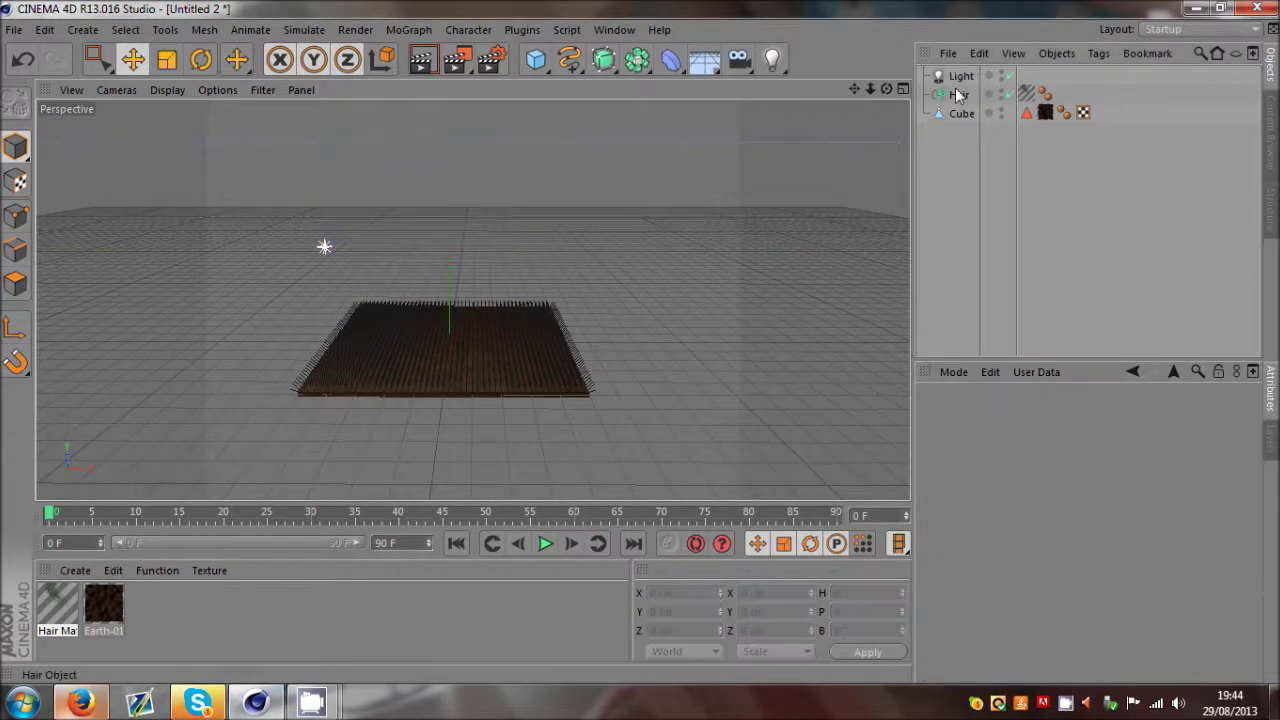
Duplicate the light and move the copy across the slab to about X 275, Y 476, Z 650 cm
left_click(960, 76)
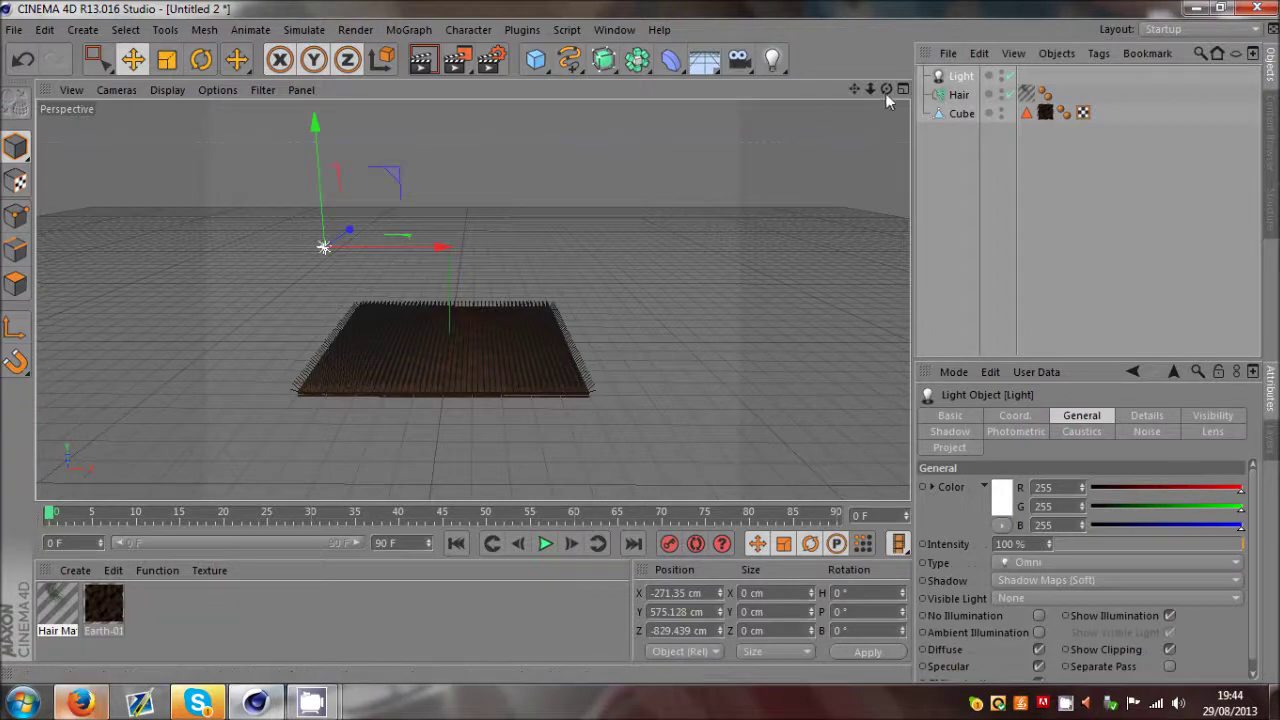
left_click_drag(885, 93, 673, 180)
key("ctrl+c")
key("ctrl+v")
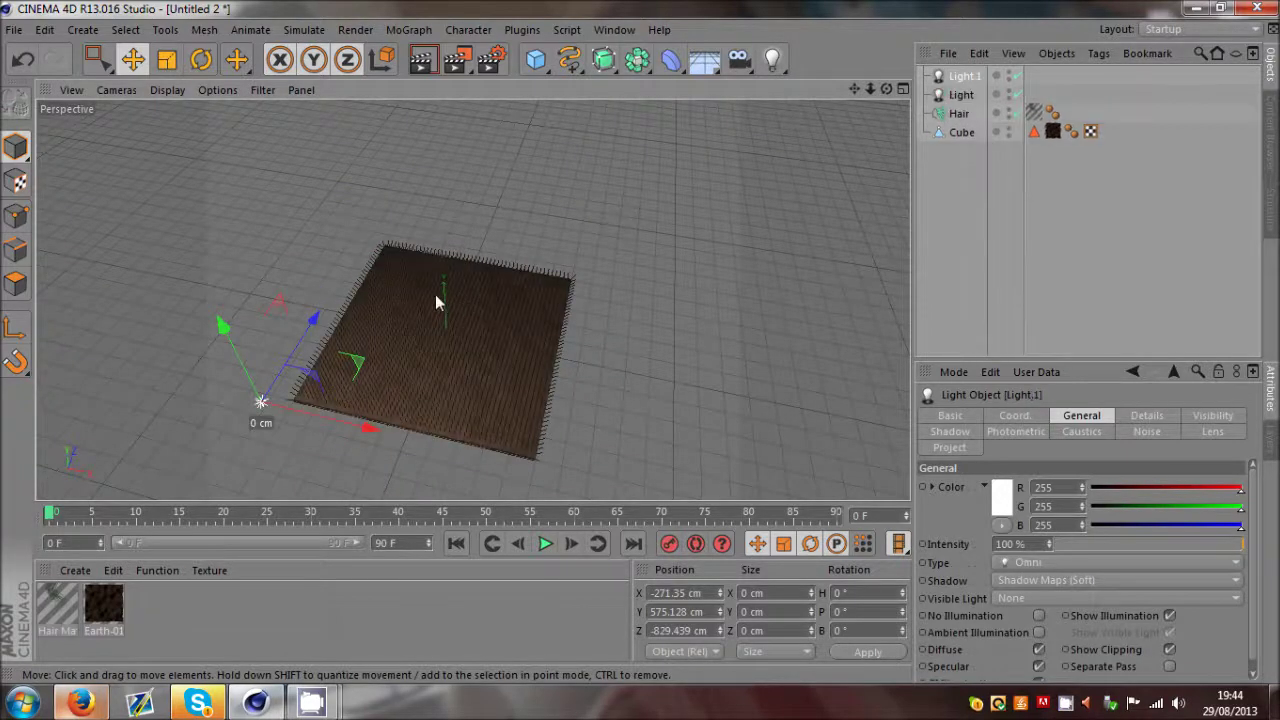
key("F2")
left_click_drag(612, 181, 829, 114)
middle_click(563, 306)
middle_click(434, 266)
left_click_drag(586, 129, 654, 180)
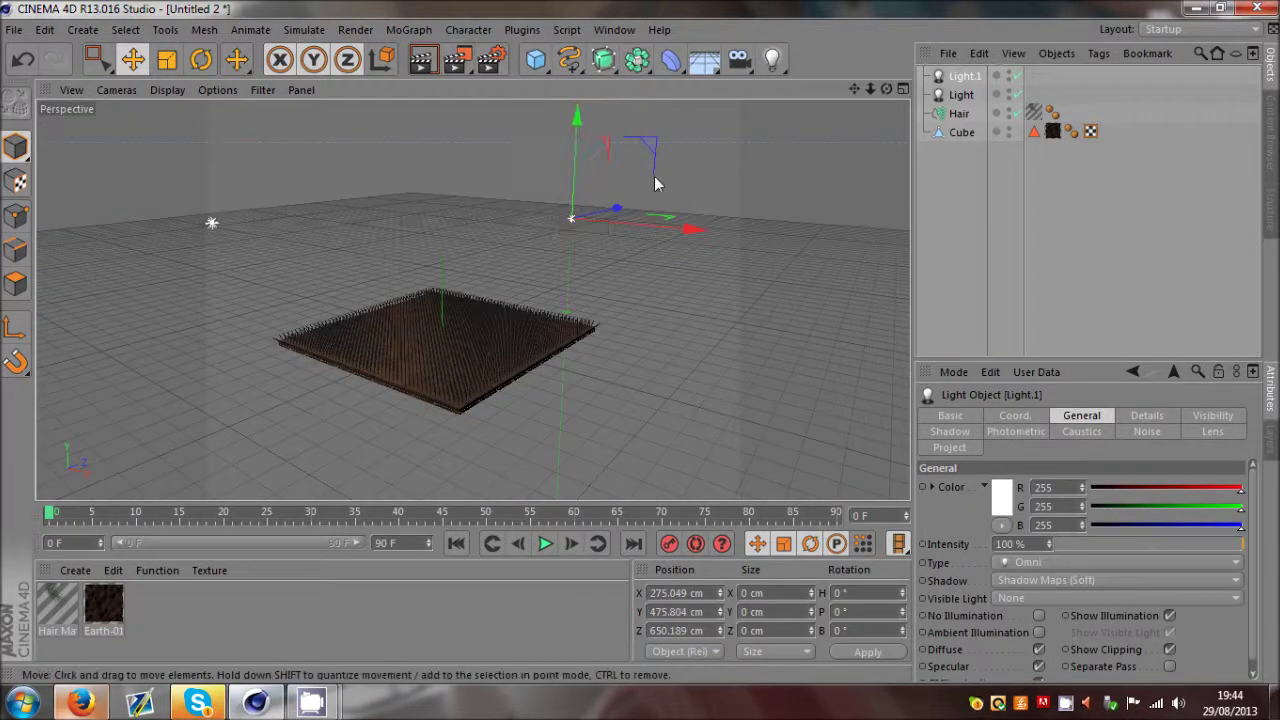
Set the duplicated light's color to a pale blue of RGB 229, 244, 255
left_click(1001, 497)
left_click_drag(1035, 421, 1046, 422)
left_click(898, 439)
left_click_drag(898, 439, 902, 432)
left_click(958, 584)
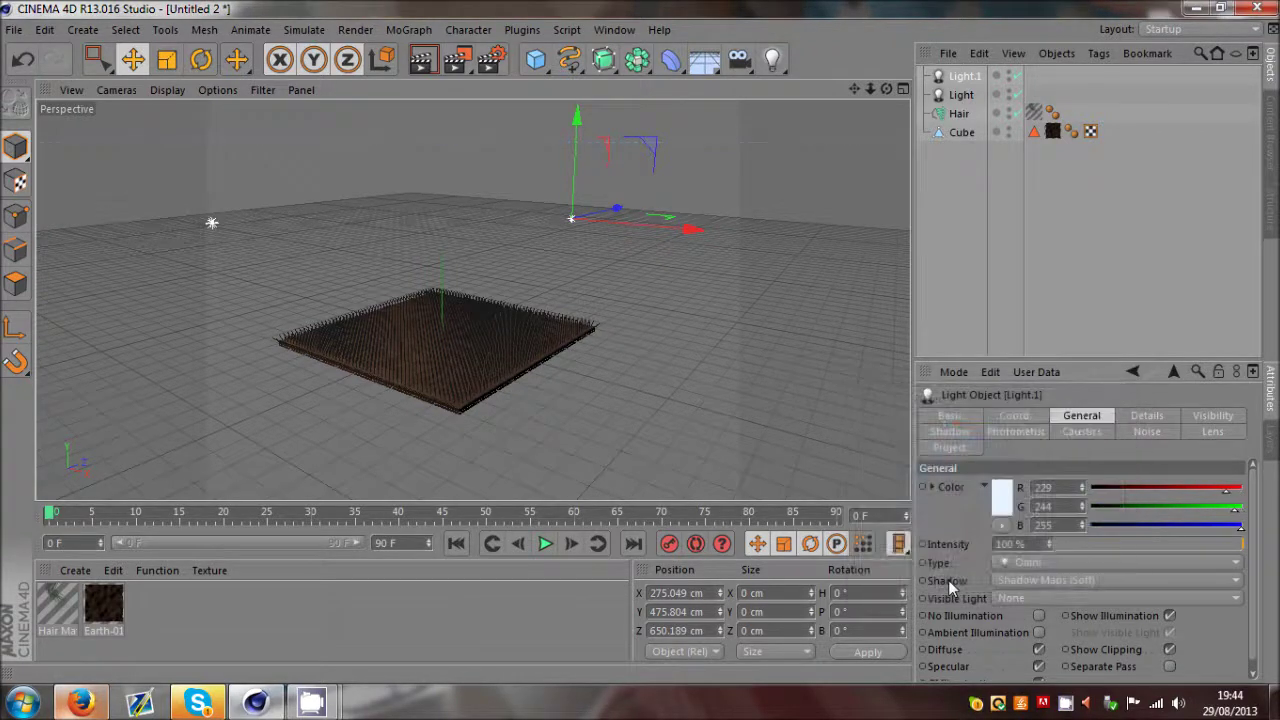
Duplicate the pale blue light and set the copy's color to a warm peach of RGB 255, 226, 202
key("ctrl+c")
key("ctrl+v")
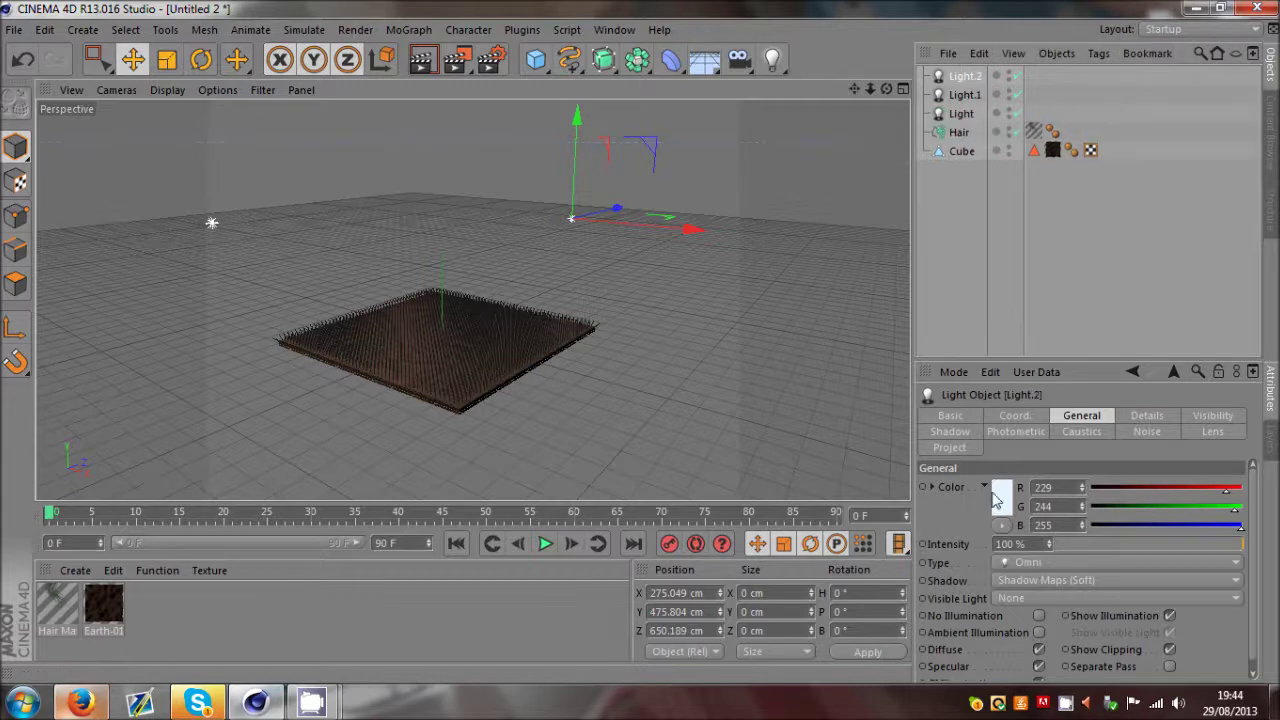
left_click(1001, 500)
left_click(985, 436)
left_click_drag(986, 438, 928, 441)
left_click(973, 595)
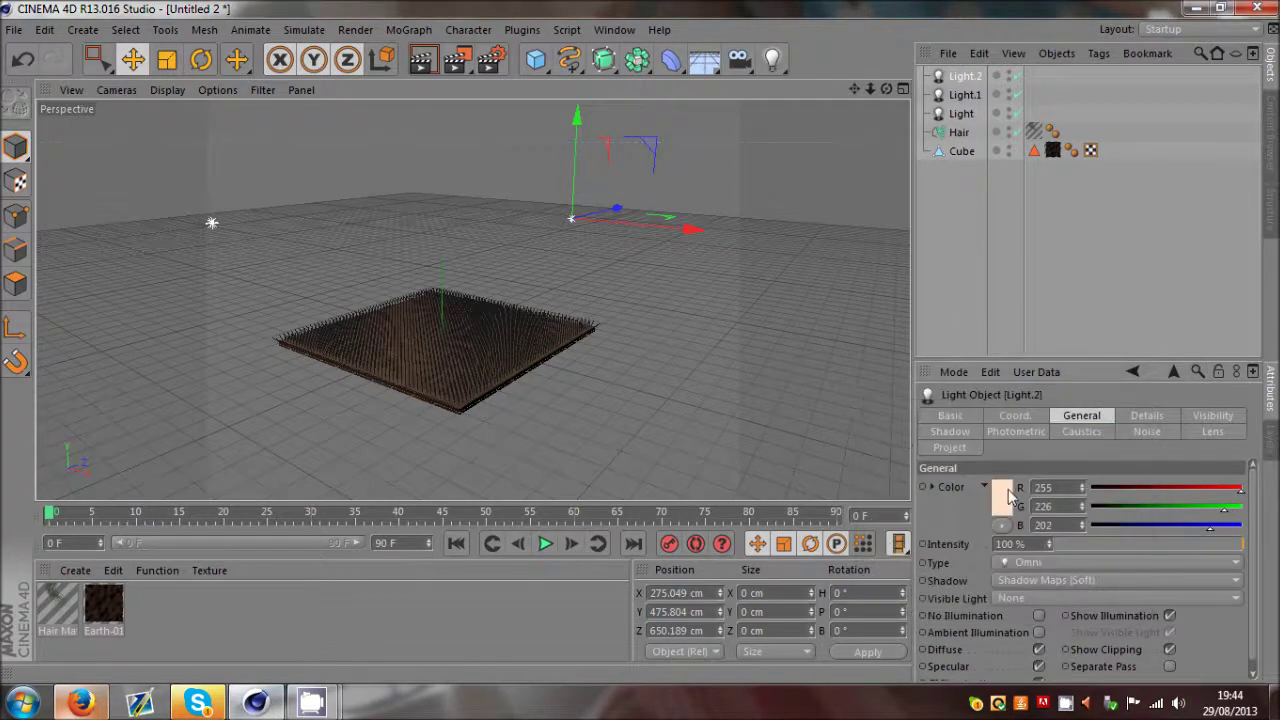
In the top view, move the peach light to about X 967, Z -486 cm and the white light diagonally outside the slab's nearest corner
middle_click(686, 226)
middle_click(682, 200)
key("Down")
key("Down")
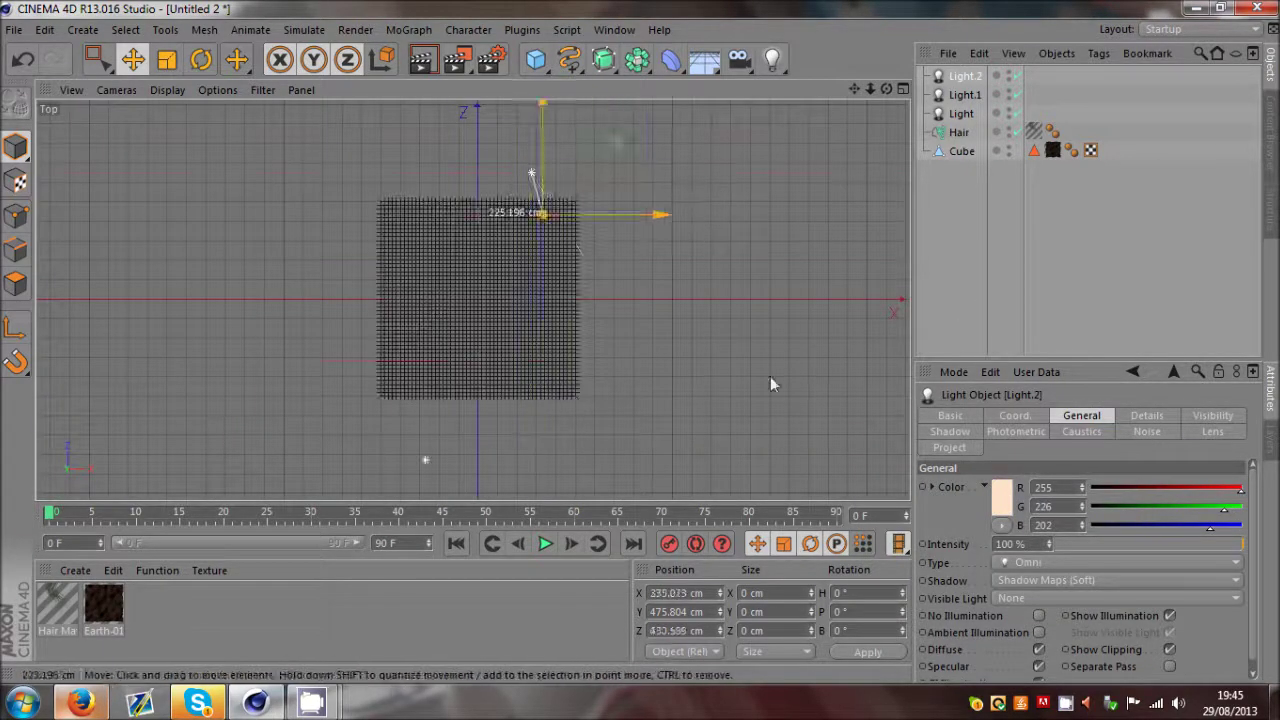
left_click_drag(614, 272, 543, 240)
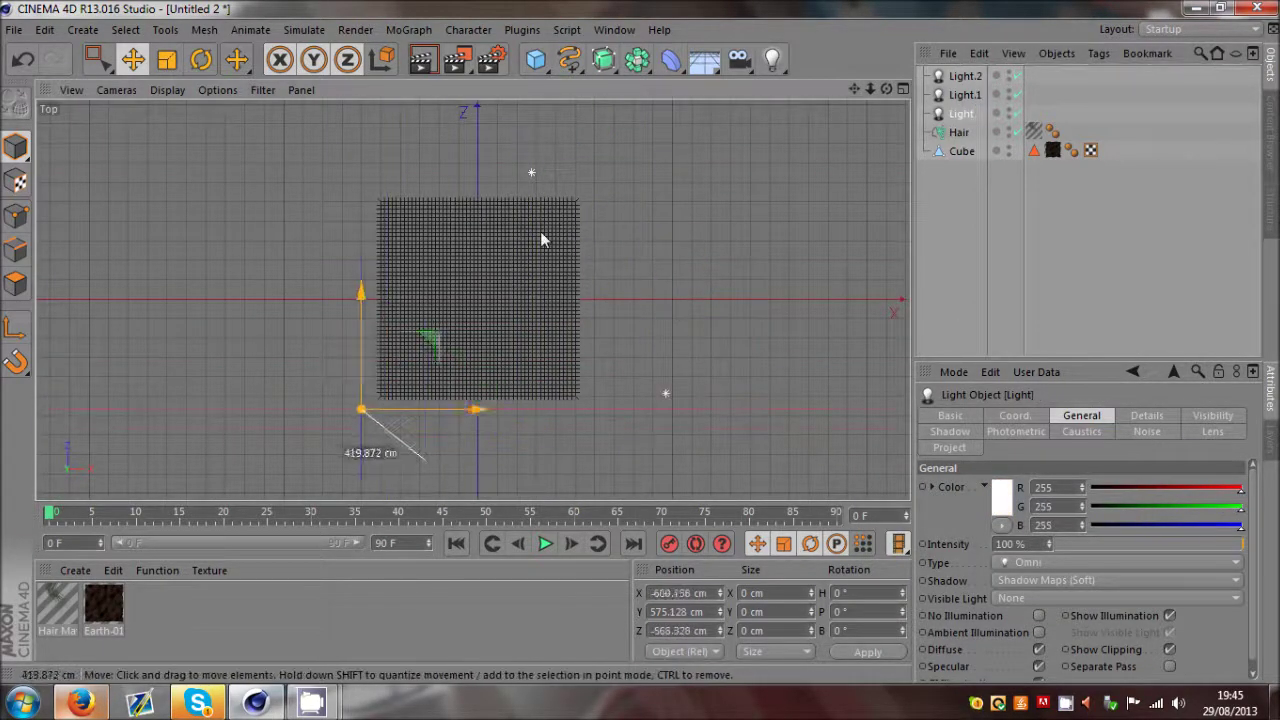
Raise the peach light to a height of about 914 cm in the perspective view
key("Up")
key("Up")
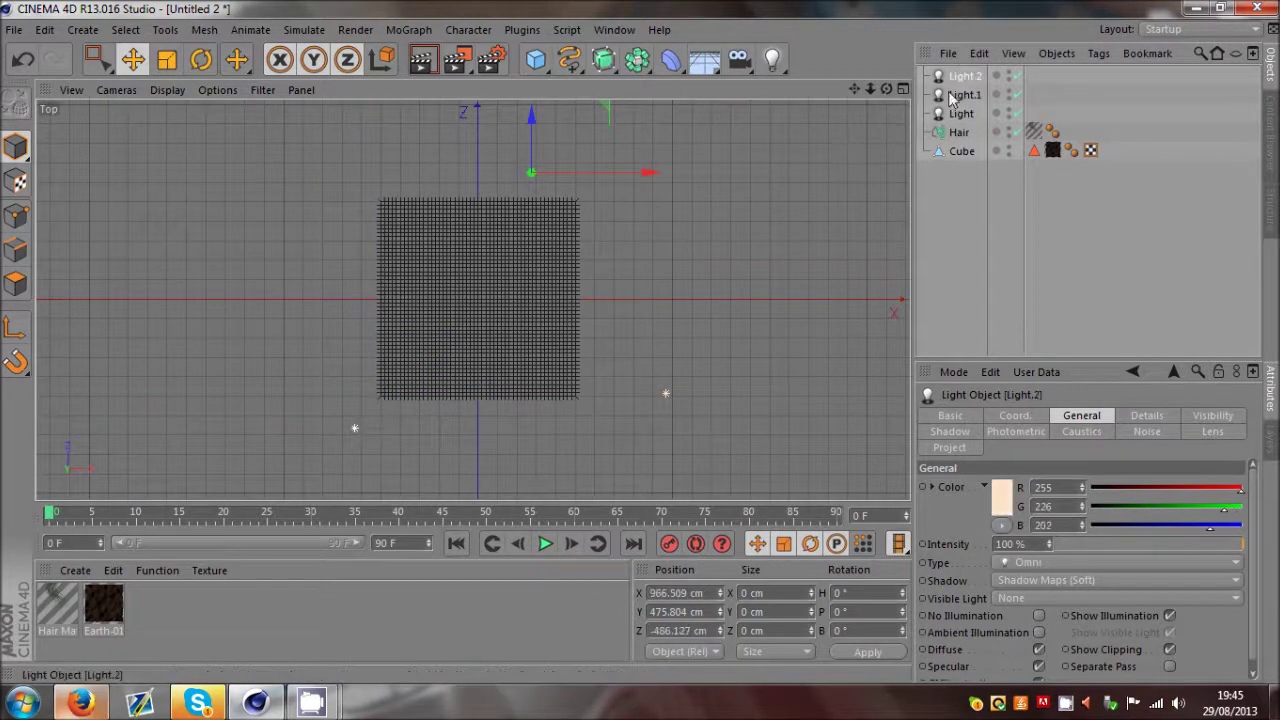
middle_click(826, 170)
middle_click(381, 135)
left_click_drag(605, 250, 628, 206)
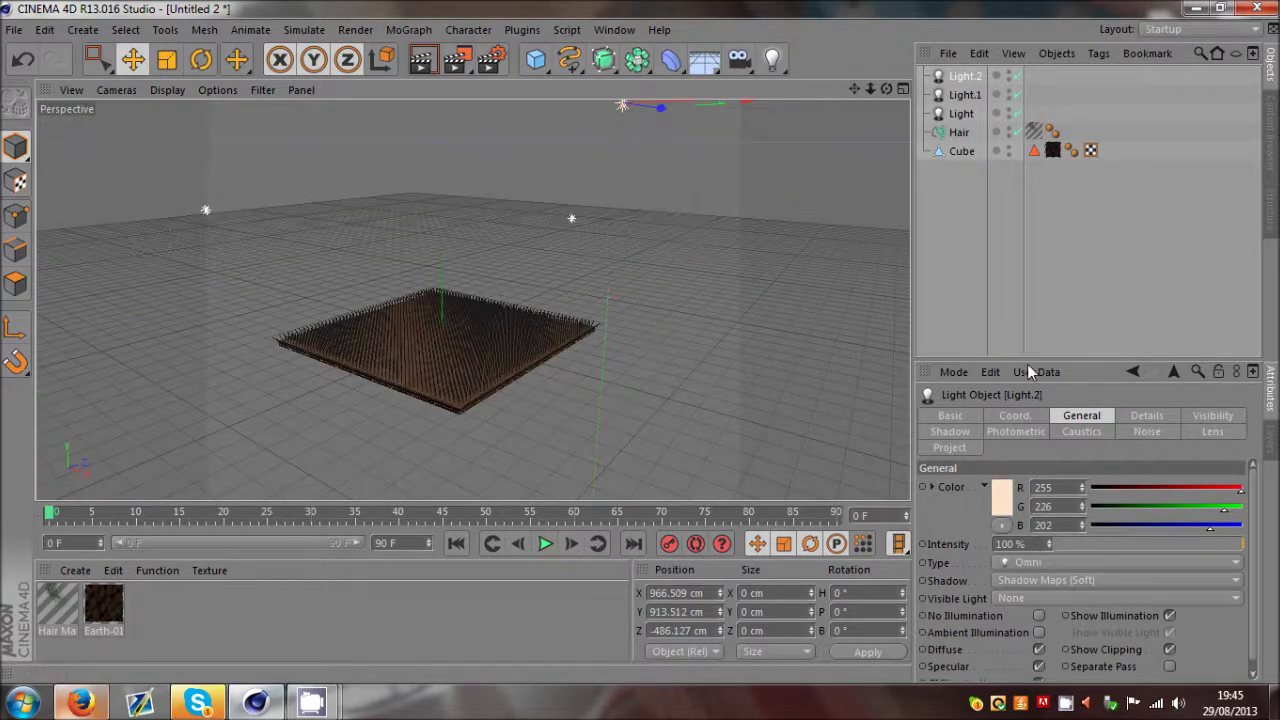
Review the colors and positions of the three lights around the slab
left_click(939, 272)
left_click_drag(345, 417, 575, 329, "alt")
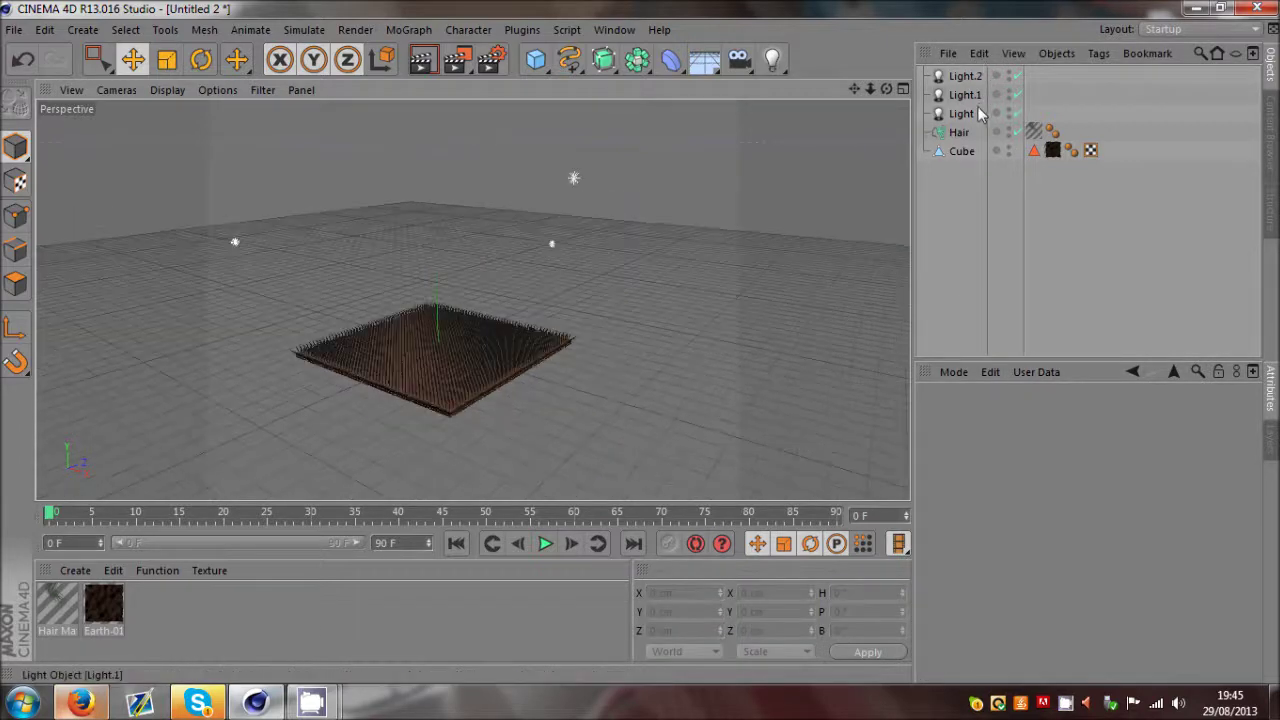
left_click(965, 77)
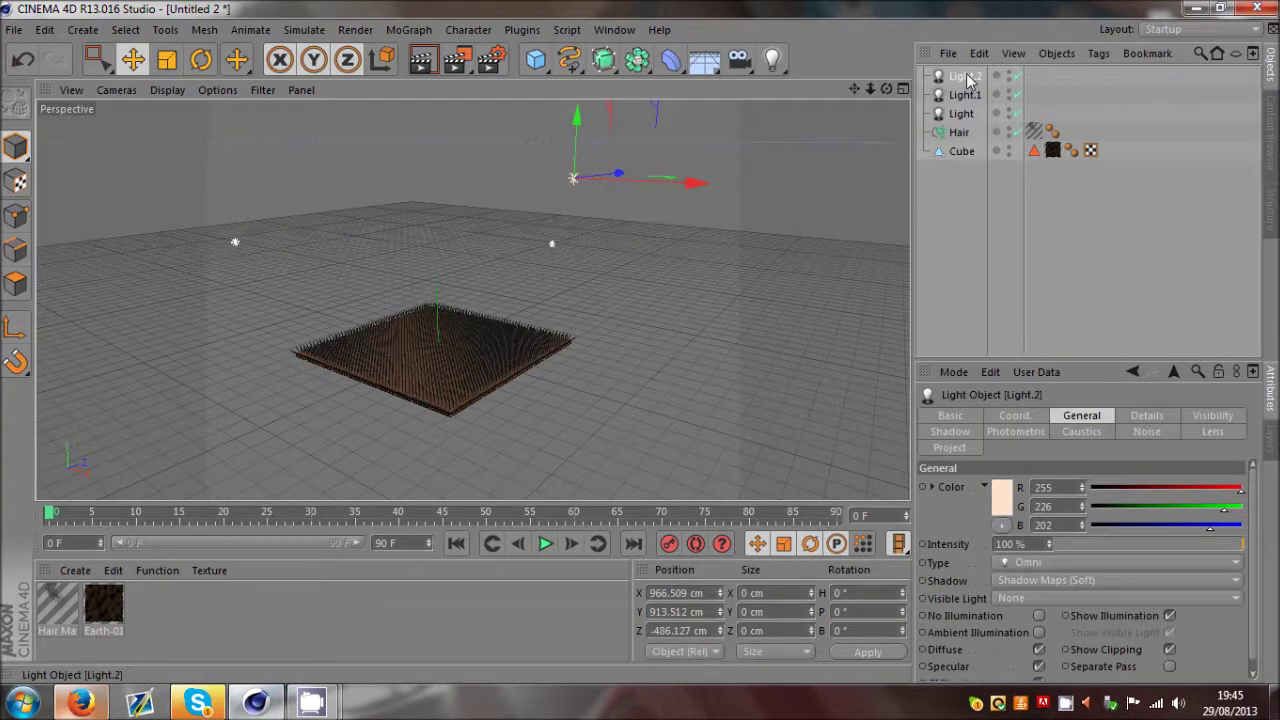
left_click(965, 95)
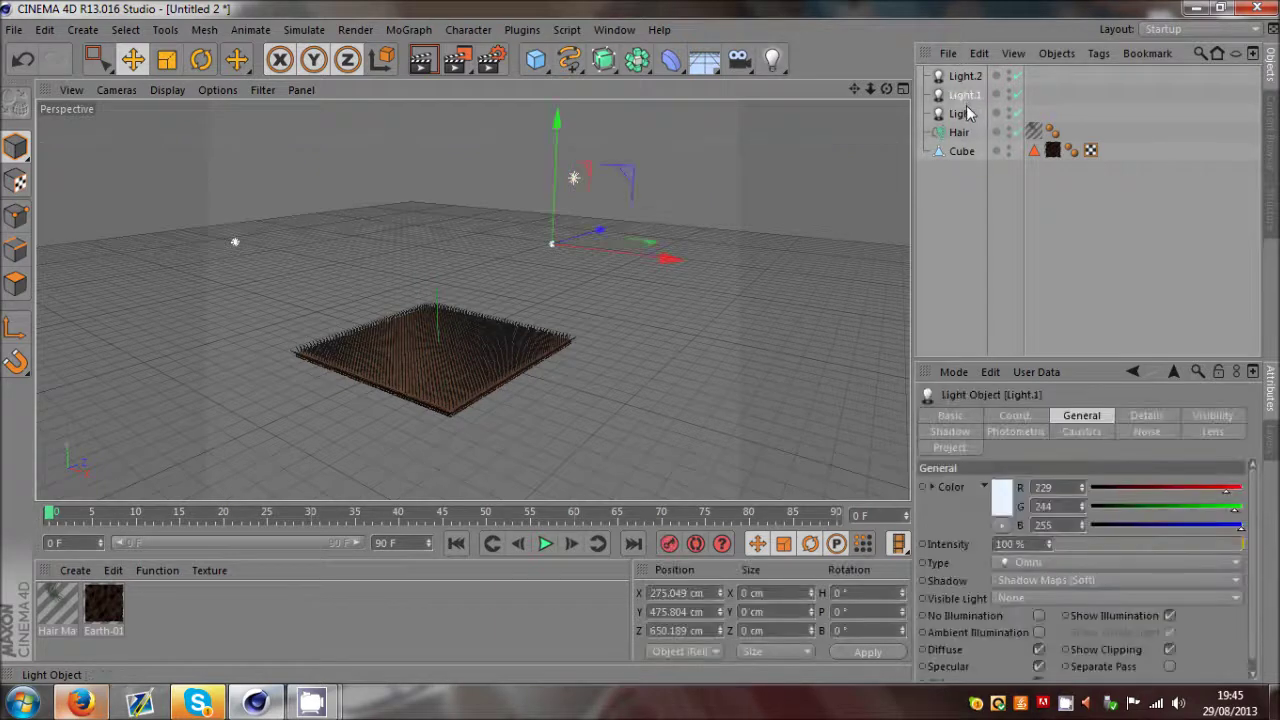
left_click(964, 113)
left_click(966, 95)
left_click(967, 79)
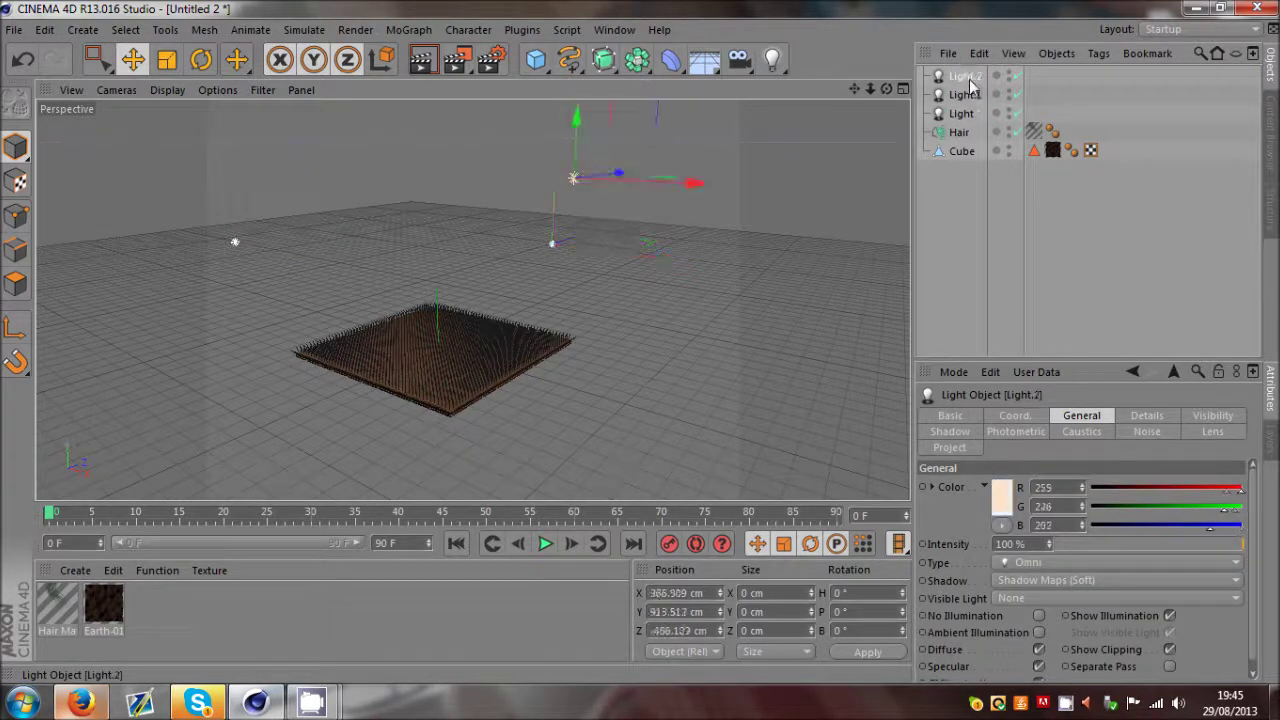
left_click(964, 114)
left_click(983, 233)
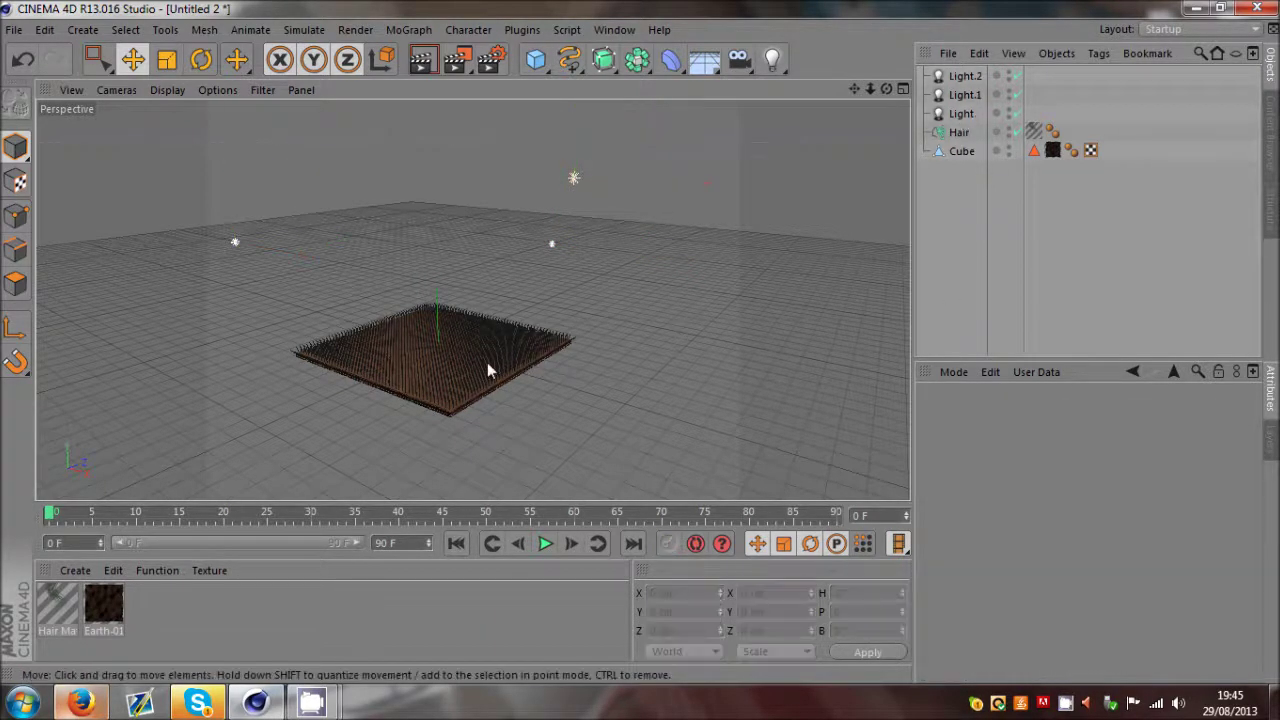
Render a closer, low-angle view of the grass slab with the three lights
scroll(487, 370, "up", 5)
left_click_drag(886, 90, 640, 340)
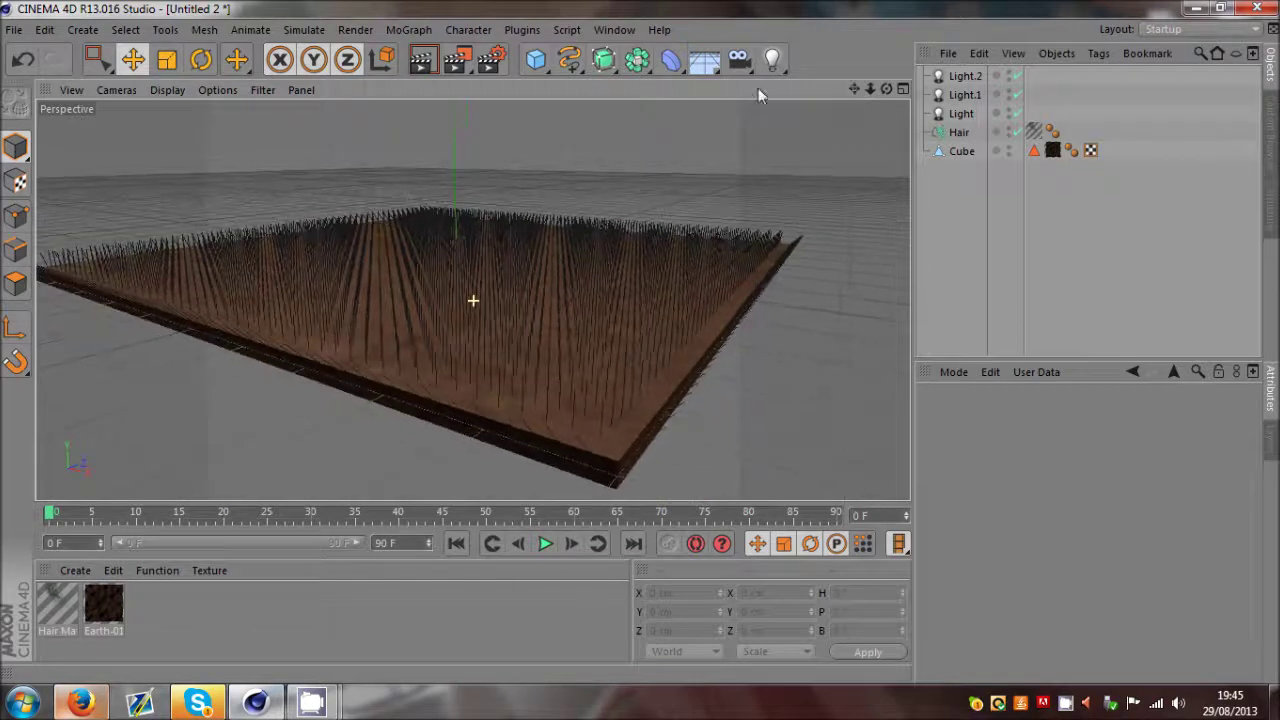
left_click(423, 70)
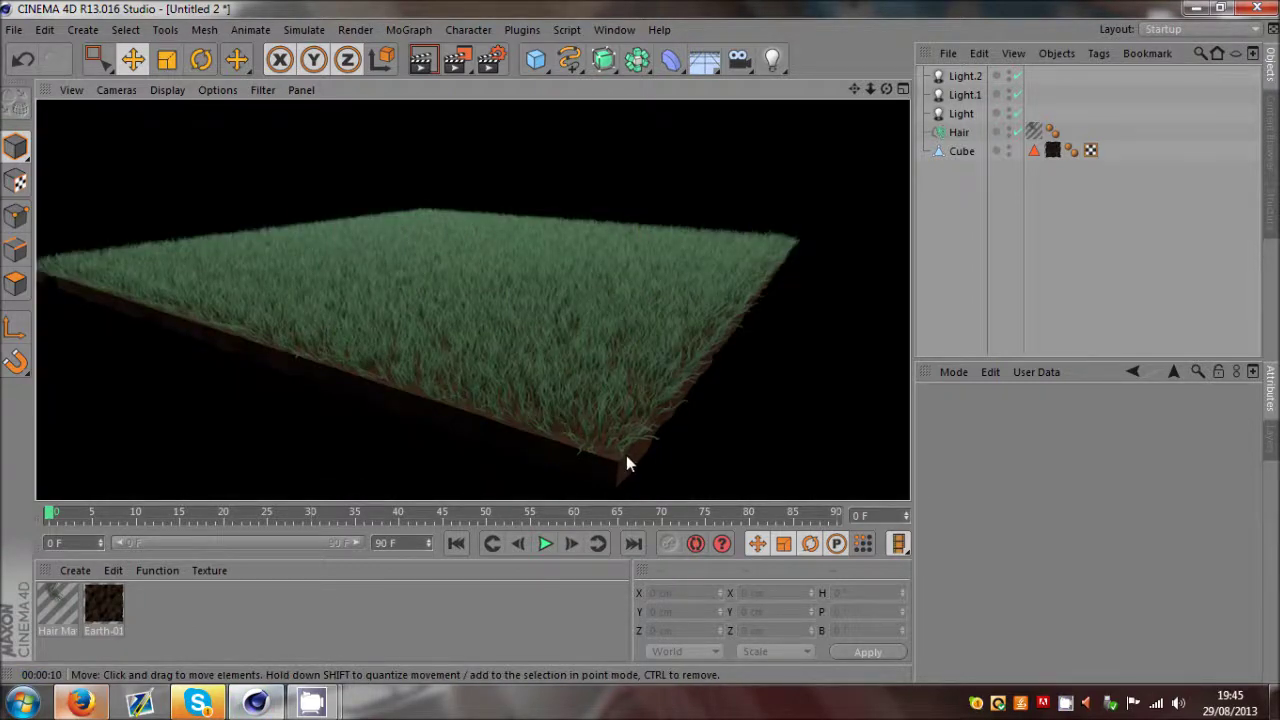
Render a close-up of the grass blades along the slab's near edge and corner
scroll(626, 455, "up", 3)
scroll(568, 397, "down", 2)
scroll(525, 431, "down", 2)
scroll(471, 381, "up", 5)
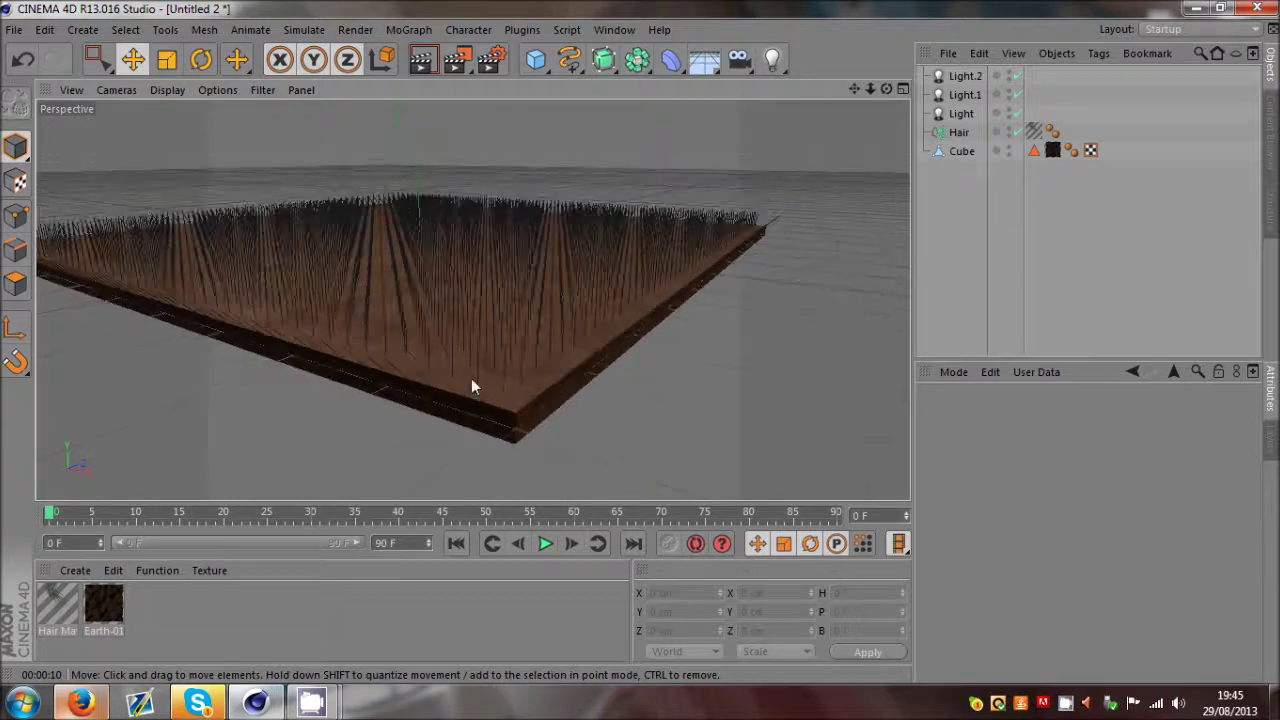
left_click(419, 62)
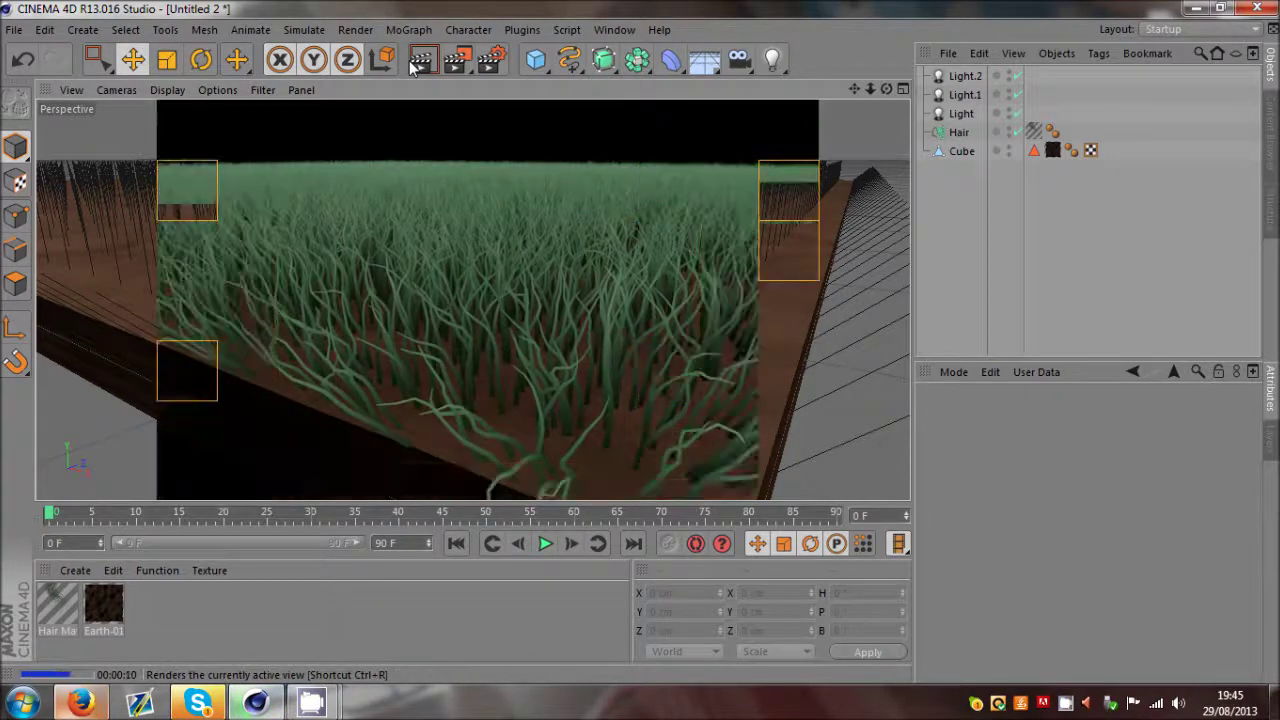
Set the shadow density of all three lights to 200 %
left_click(967, 110)
left_click(967, 80, "shift")
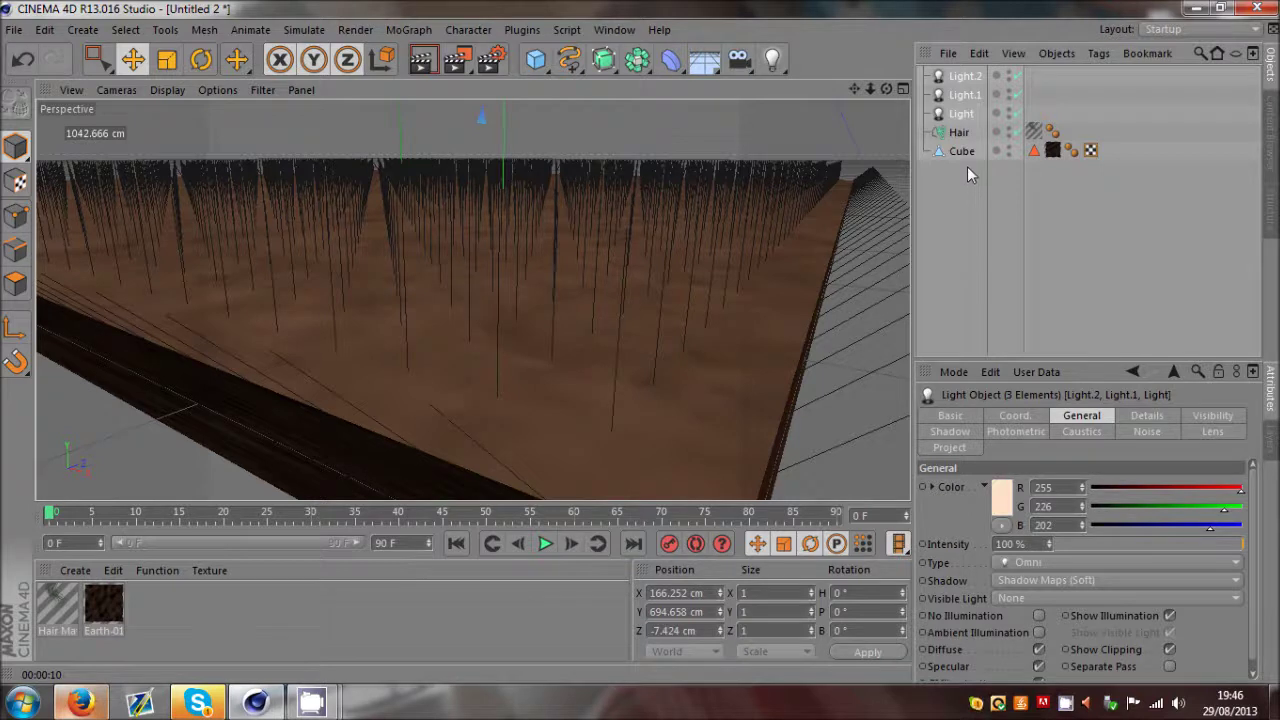
left_click(947, 436)
left_click(1048, 510)
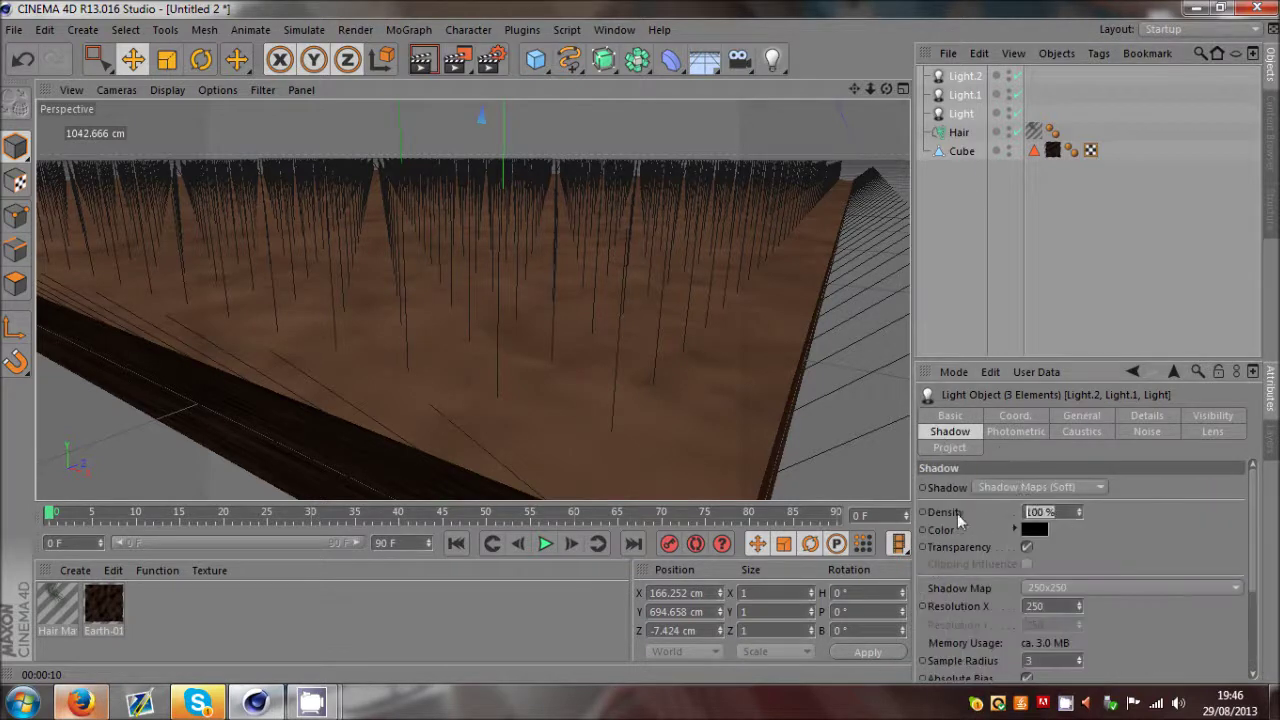
type("200")
key("Return")
Check the shadow density on the three lights and render the grass close-up again
left_click(428, 61)
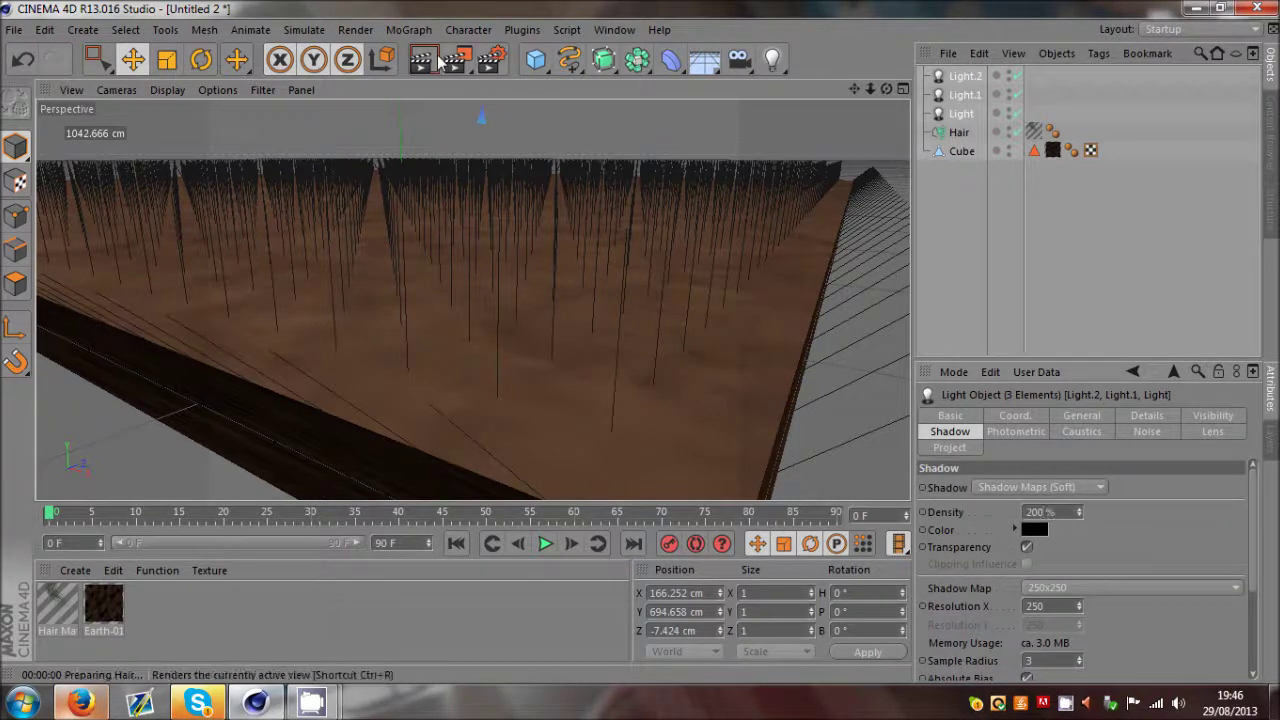
left_click(987, 158)
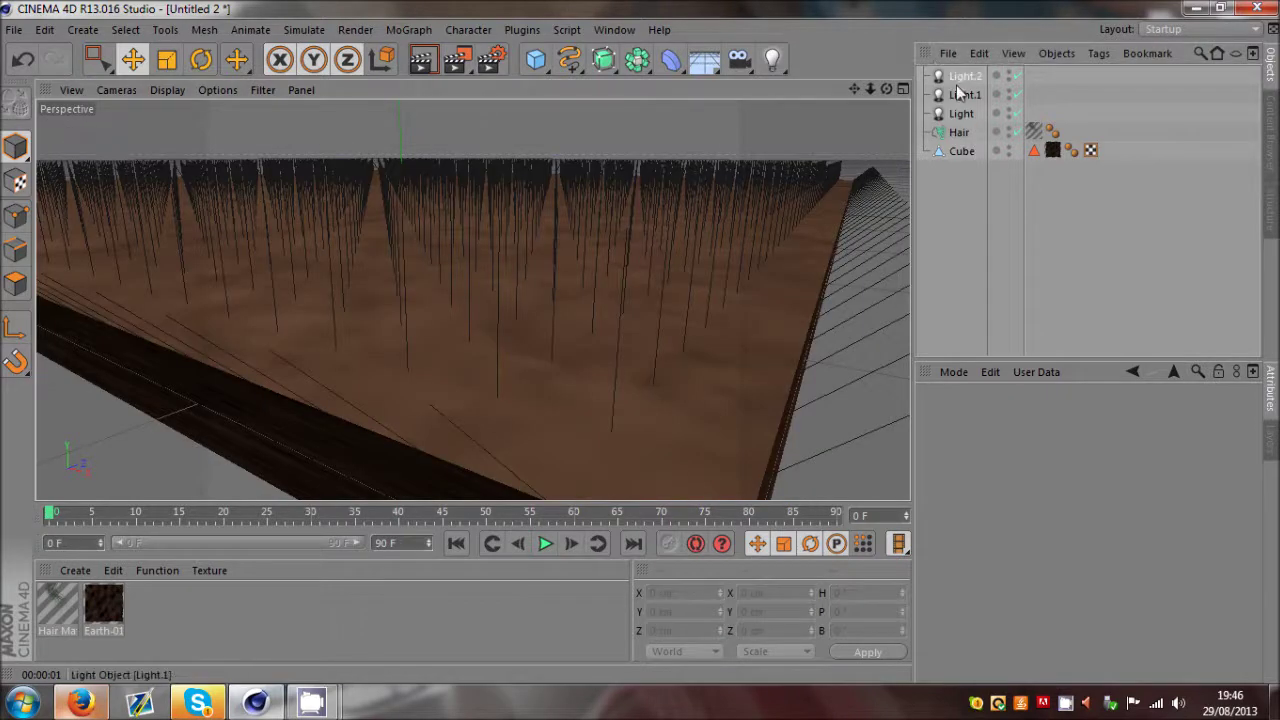
left_click(960, 114, "shift")
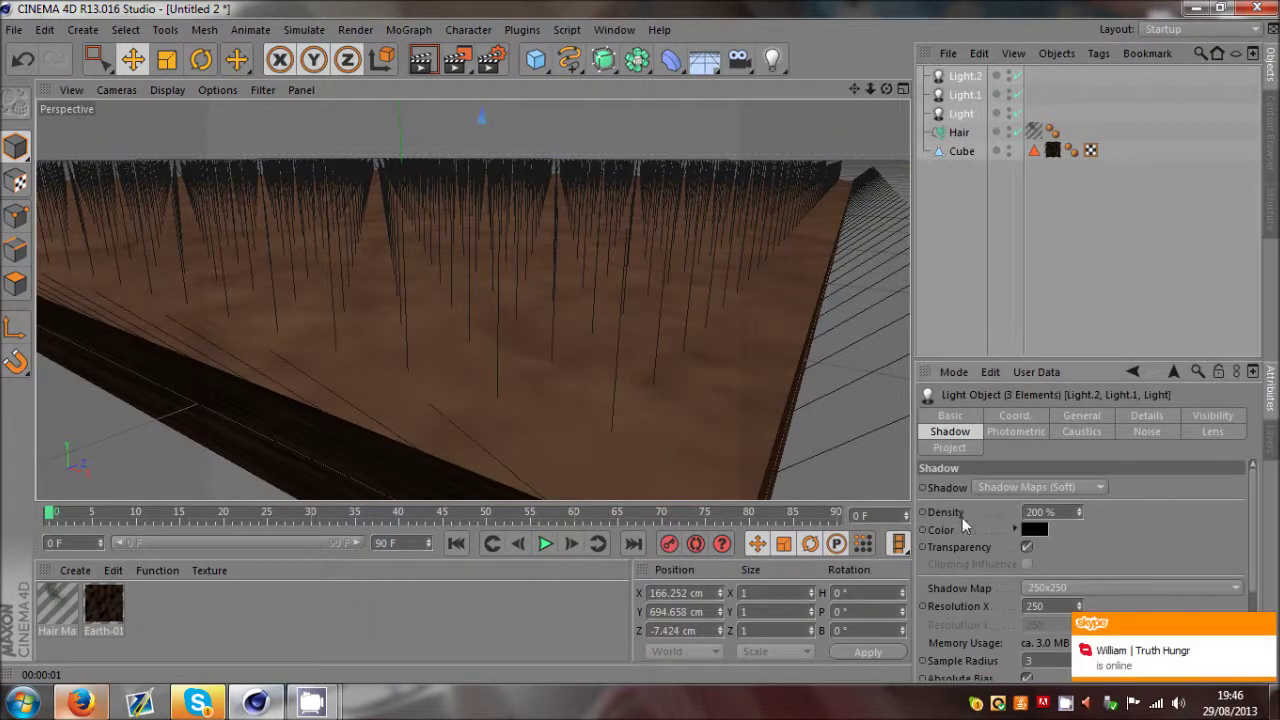
left_click(434, 62)
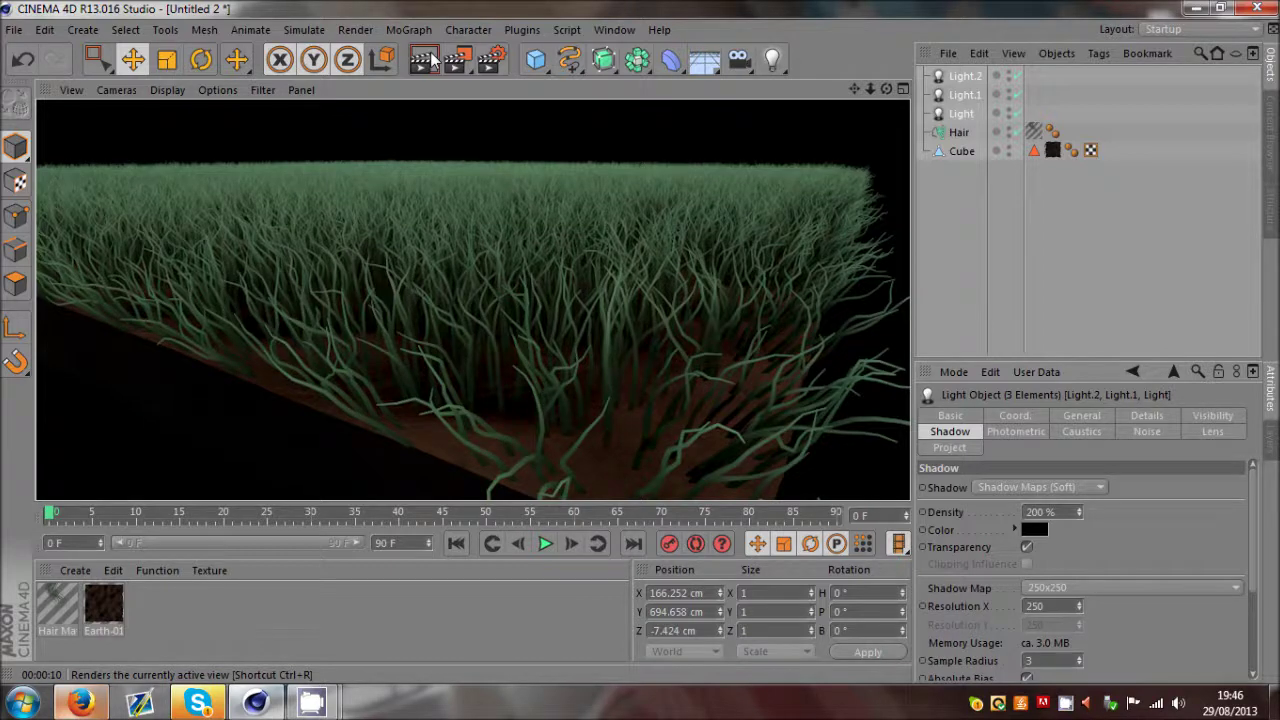
Lower the hair material's primary specular sharpness to 4, keeping its strength at 4 %, and render the whole slab
left_click(64, 614)
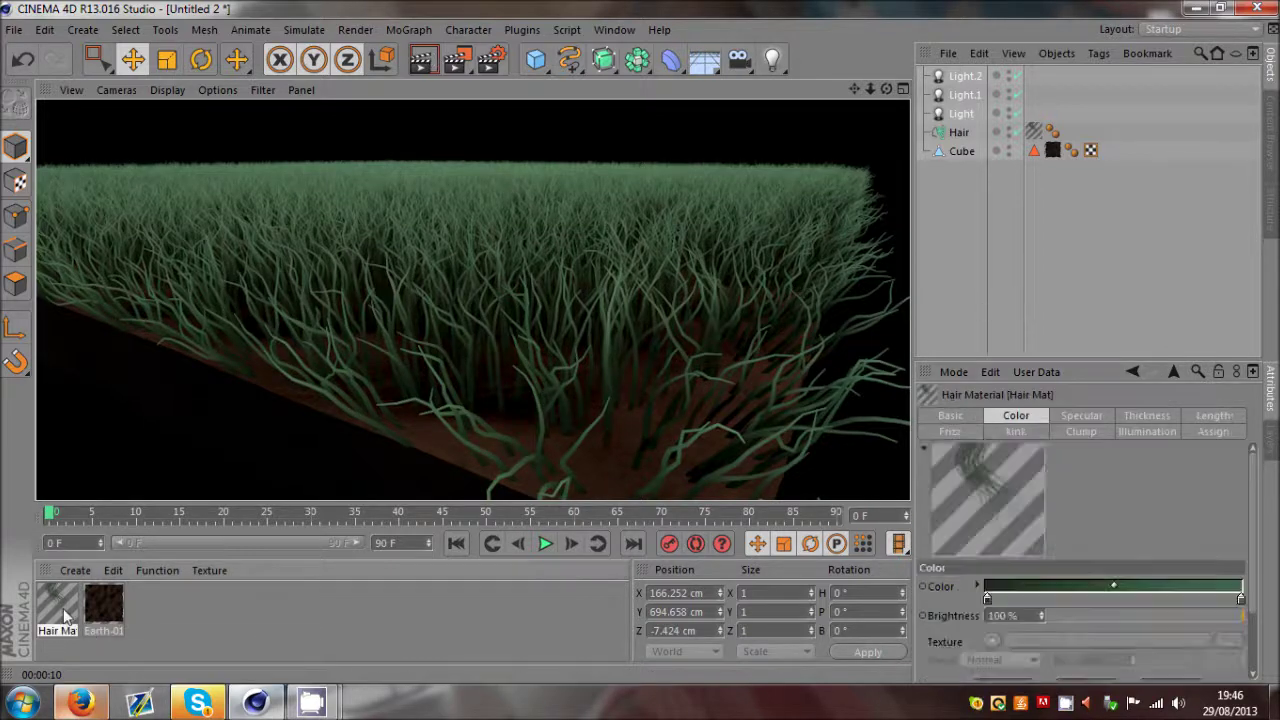
double_click(64, 615)
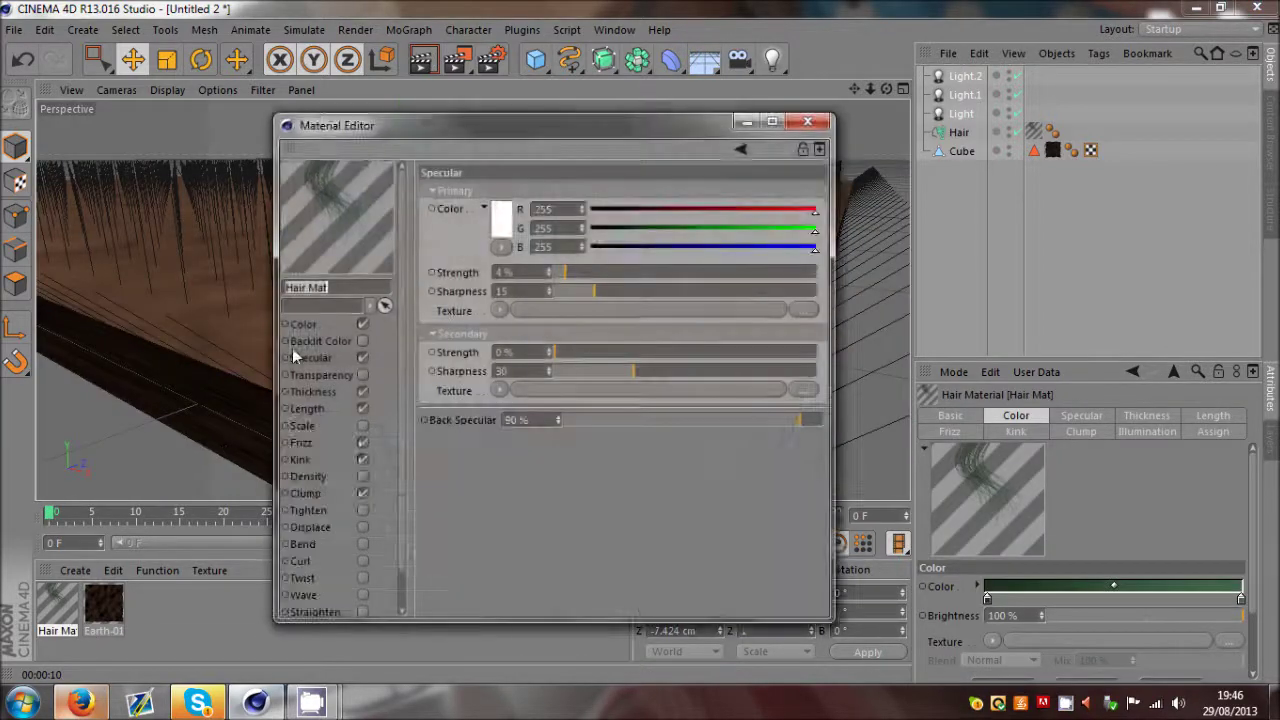
left_click(567, 293)
left_click_drag(565, 272, 772, 270)
left_click(566, 274)
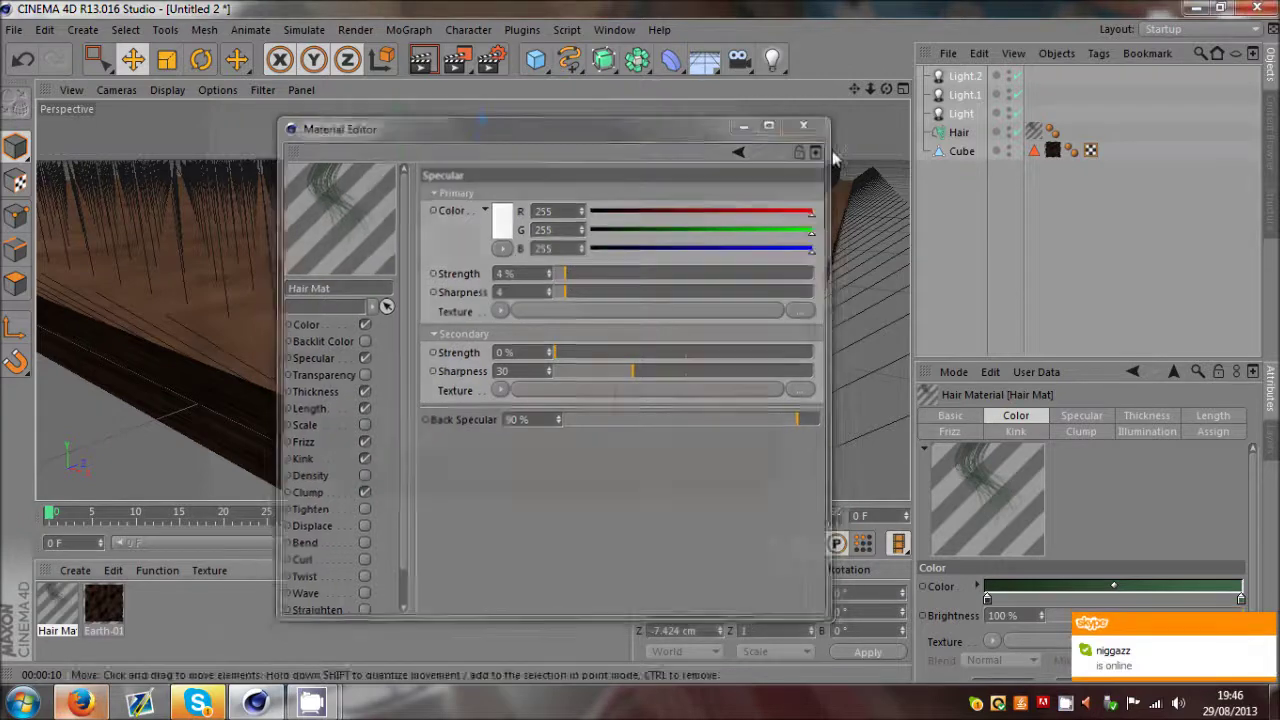
left_click(807, 121)
scroll(600, 400, "down", 5)
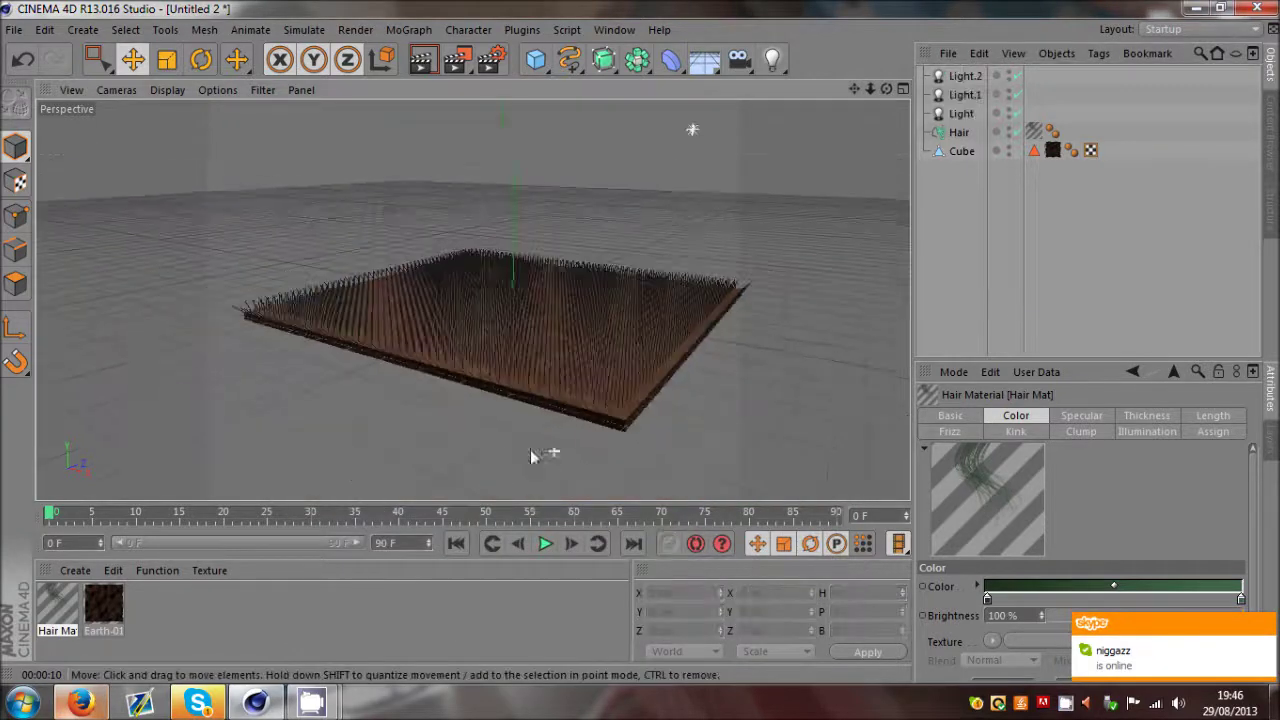
left_click(418, 68)
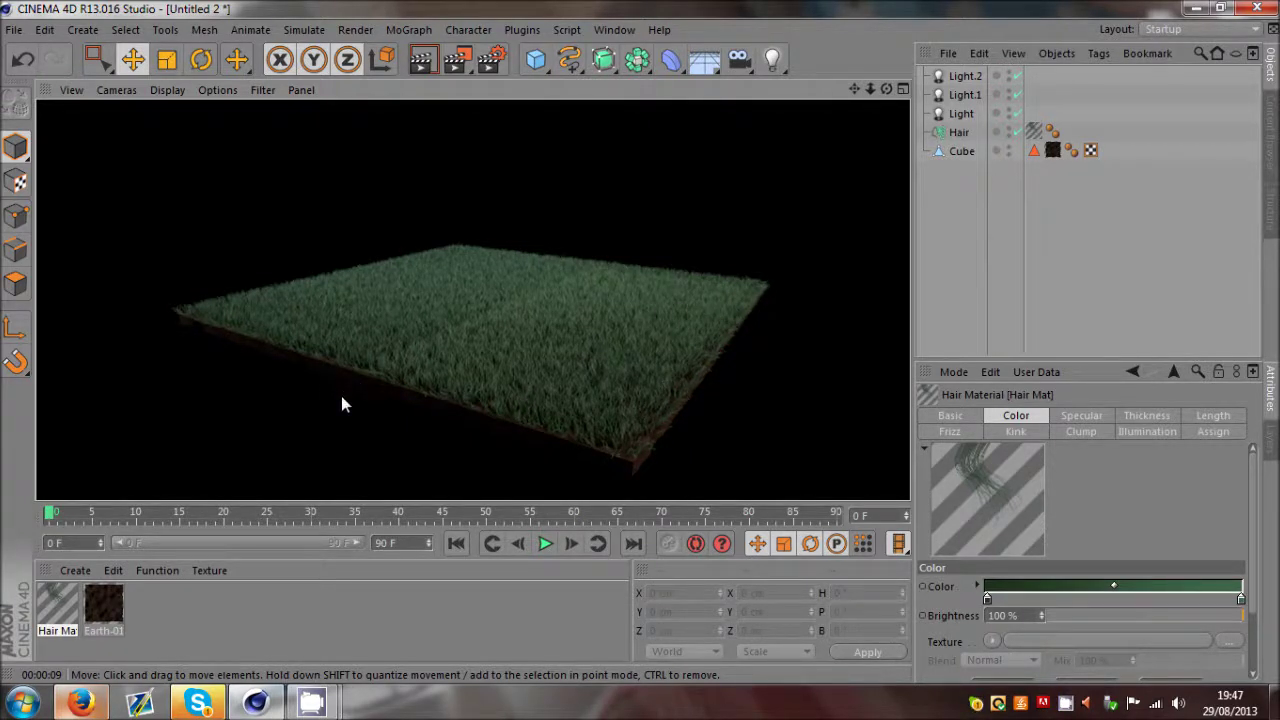
Play the animation and examine the Hair object's dynamics, forces, generation and guide settings
key("F8")
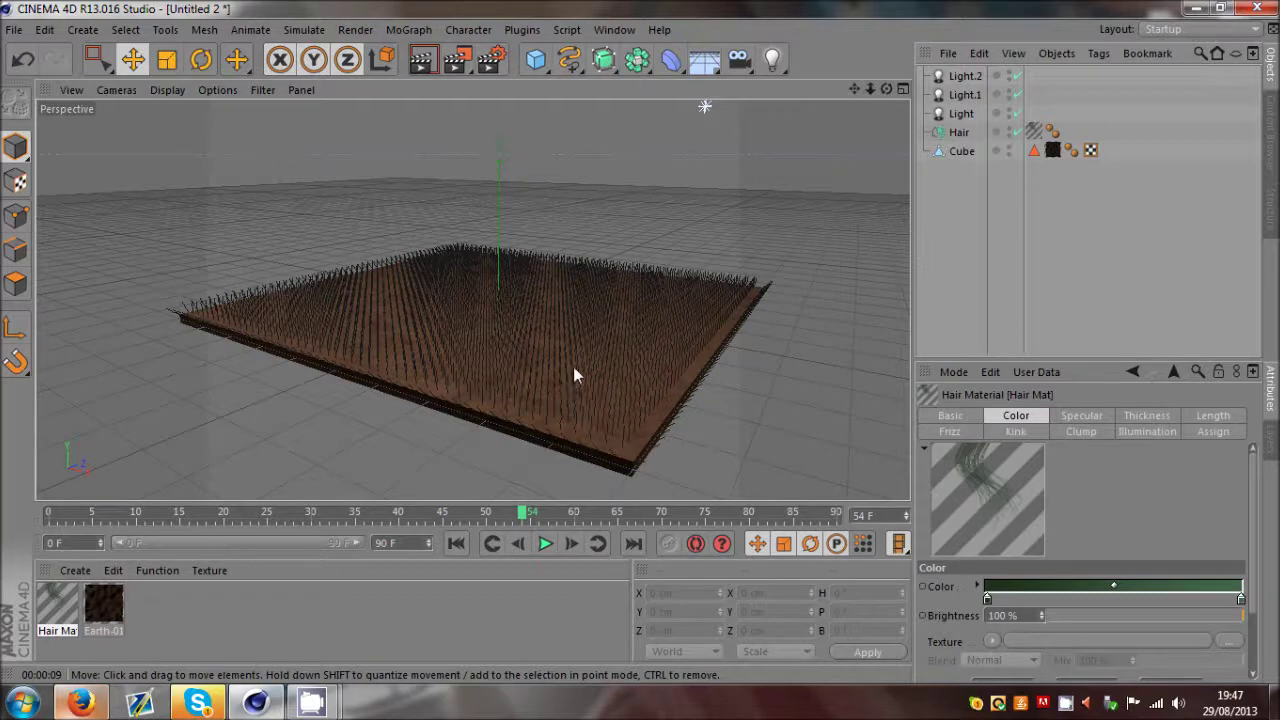
left_click(956, 138)
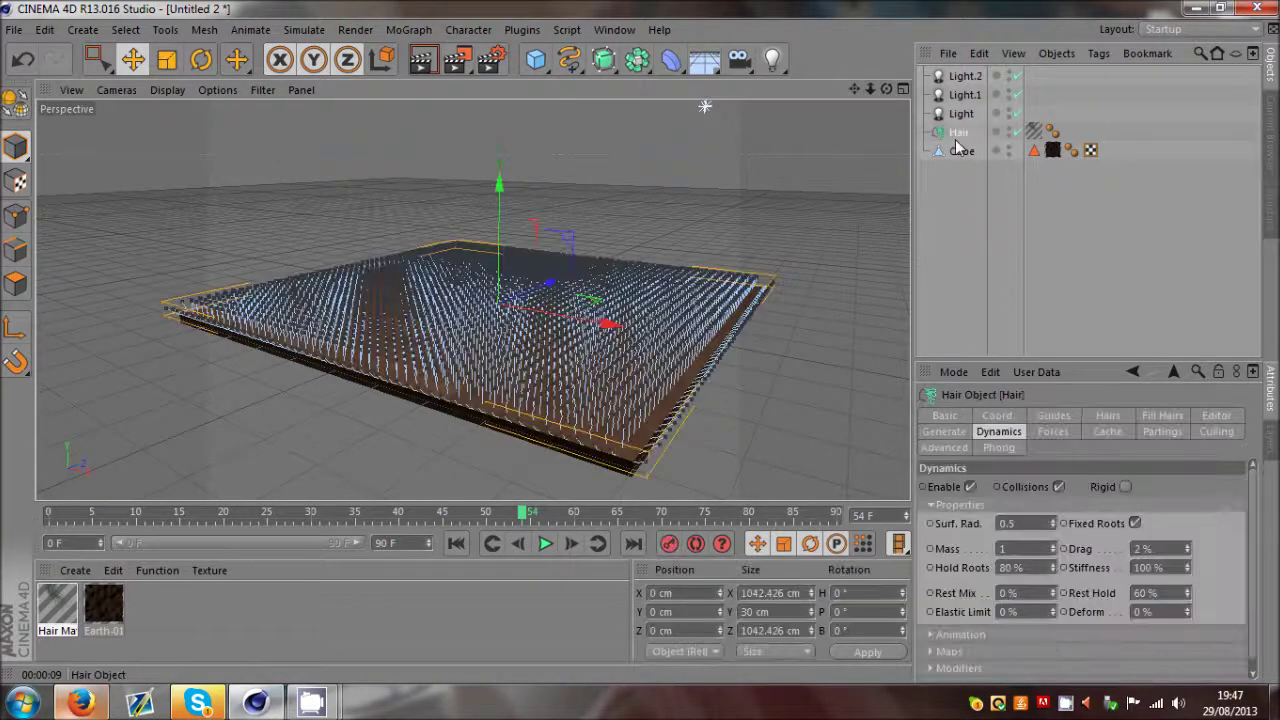
left_click(960, 185)
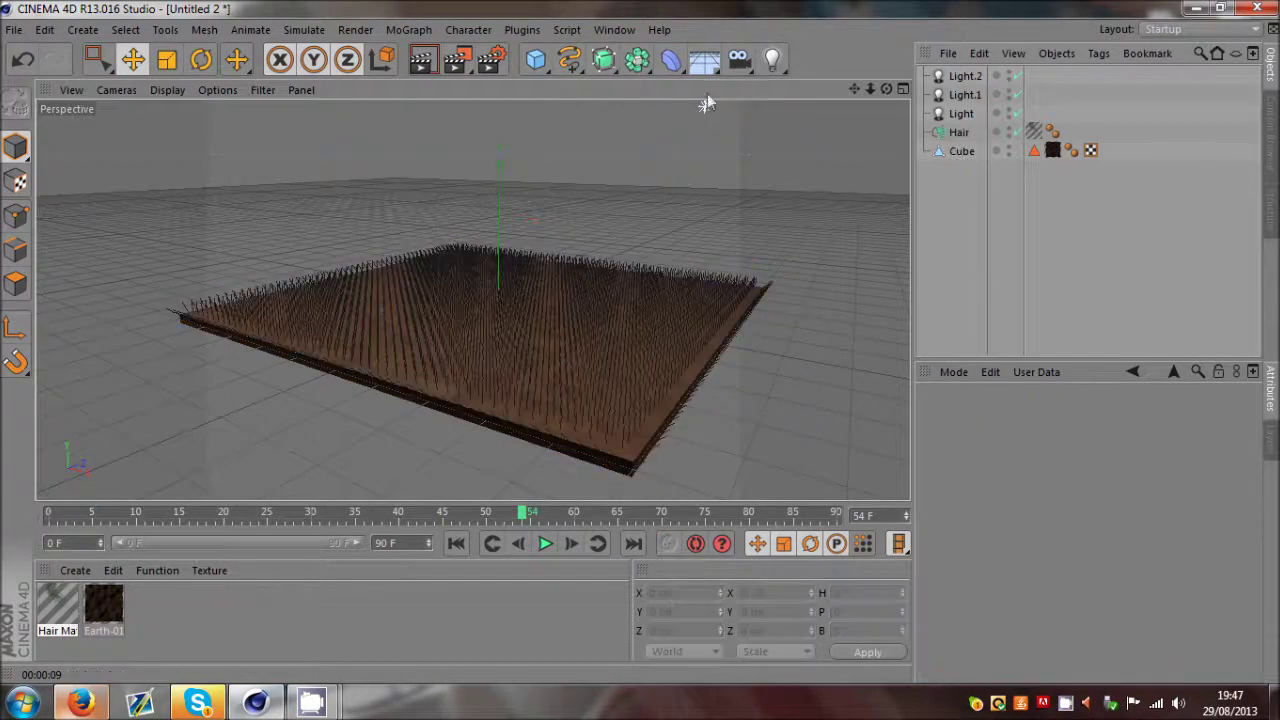
left_click(488, 29)
mouse_move(416, 64)
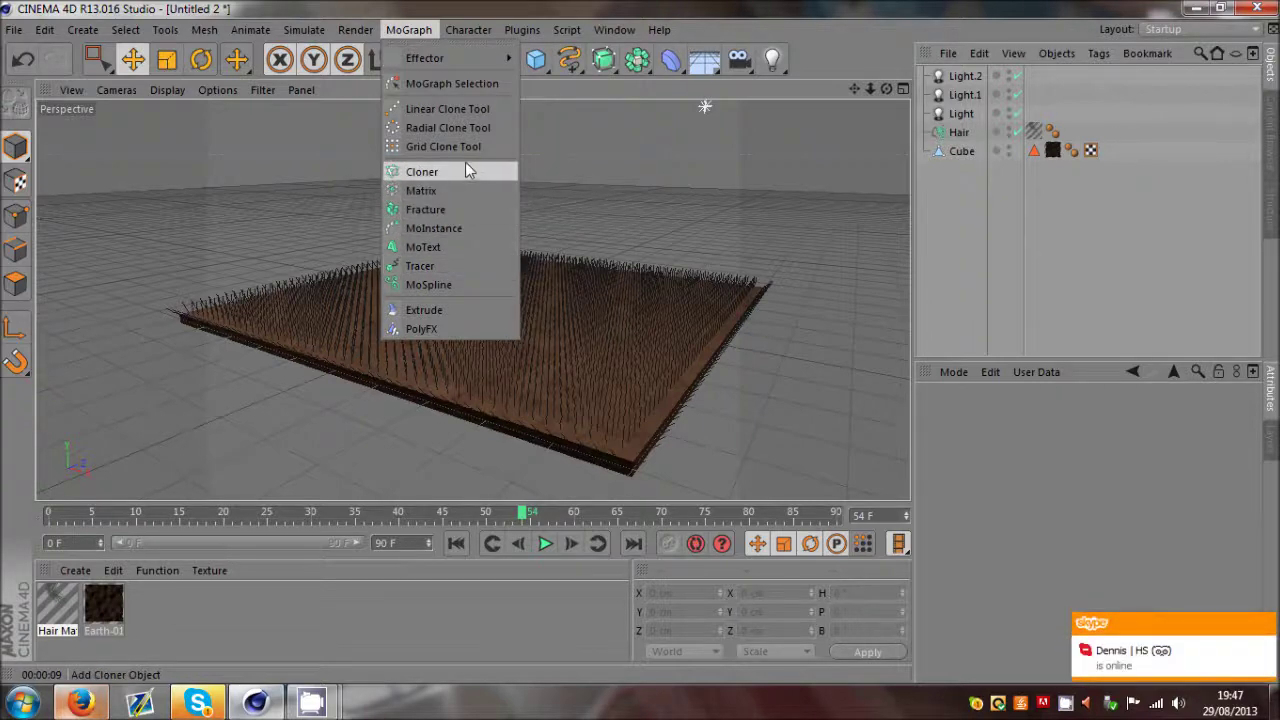
left_click(968, 137)
left_click(966, 135)
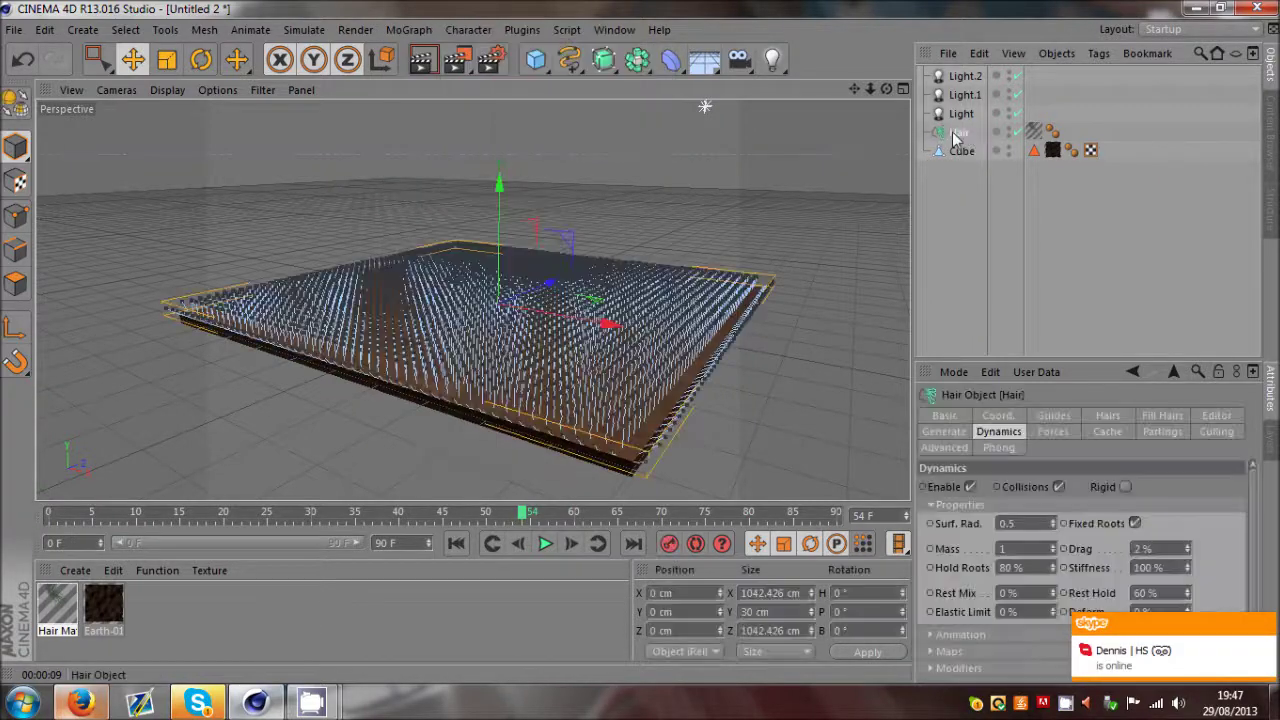
left_click(1050, 432)
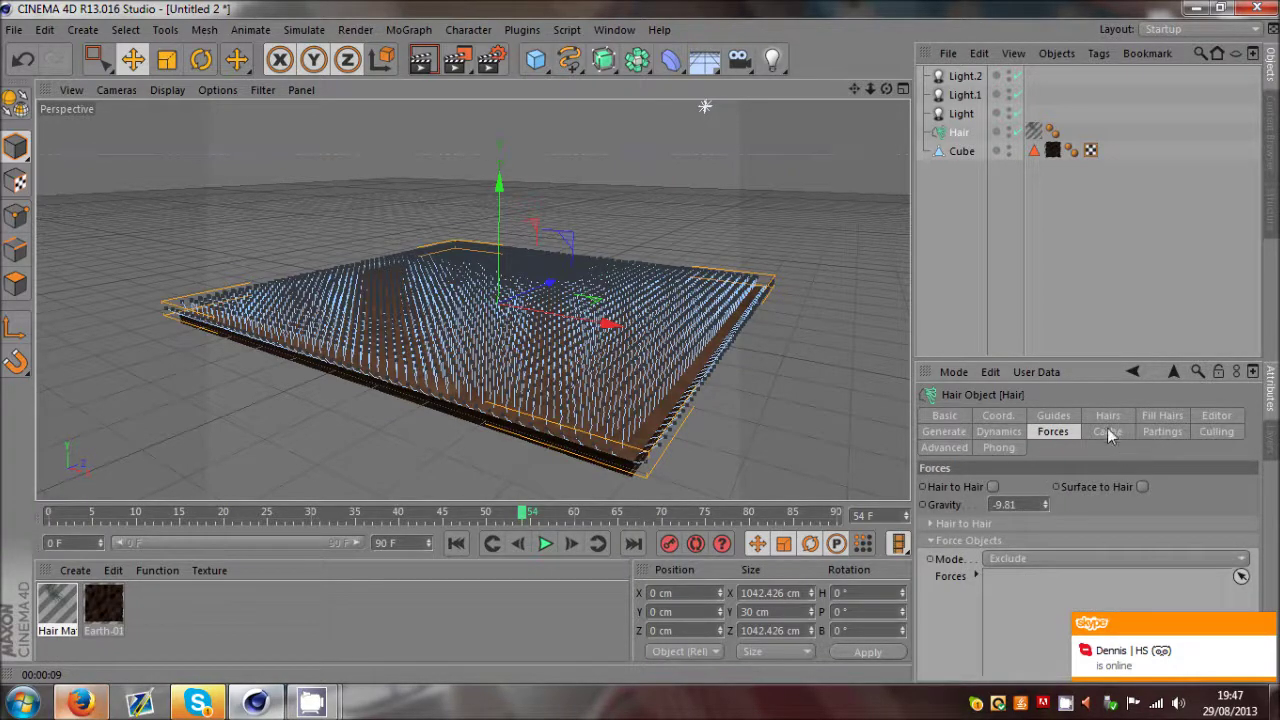
left_click(948, 447)
left_click(965, 431)
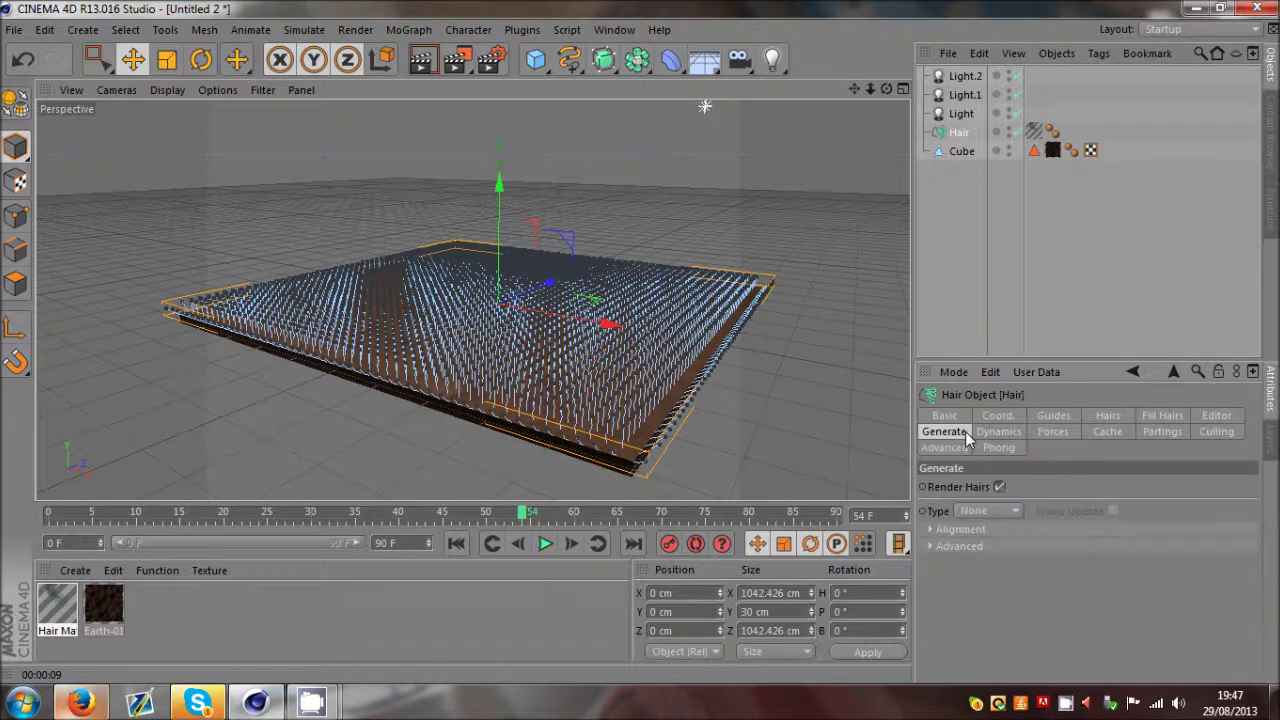
left_click(1045, 416)
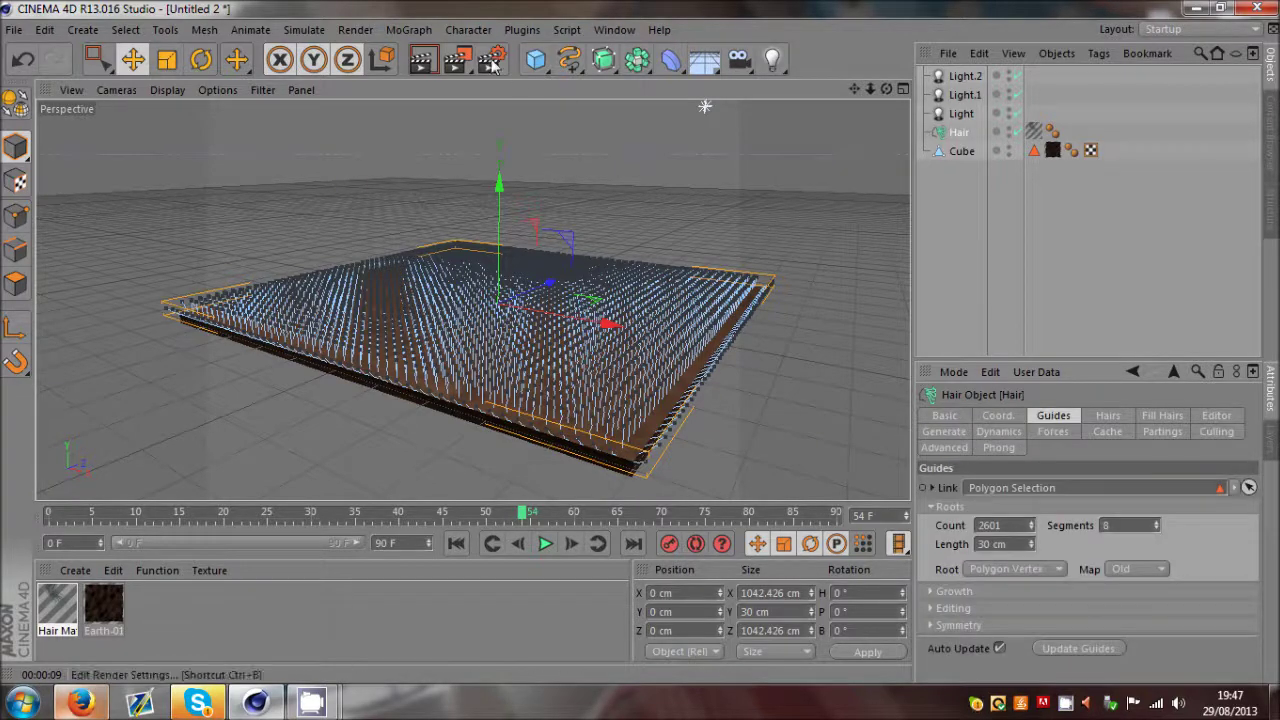
Try adding a Wind deformer to the scene and delete it
left_click(468, 29)
mouse_move(520, 20)
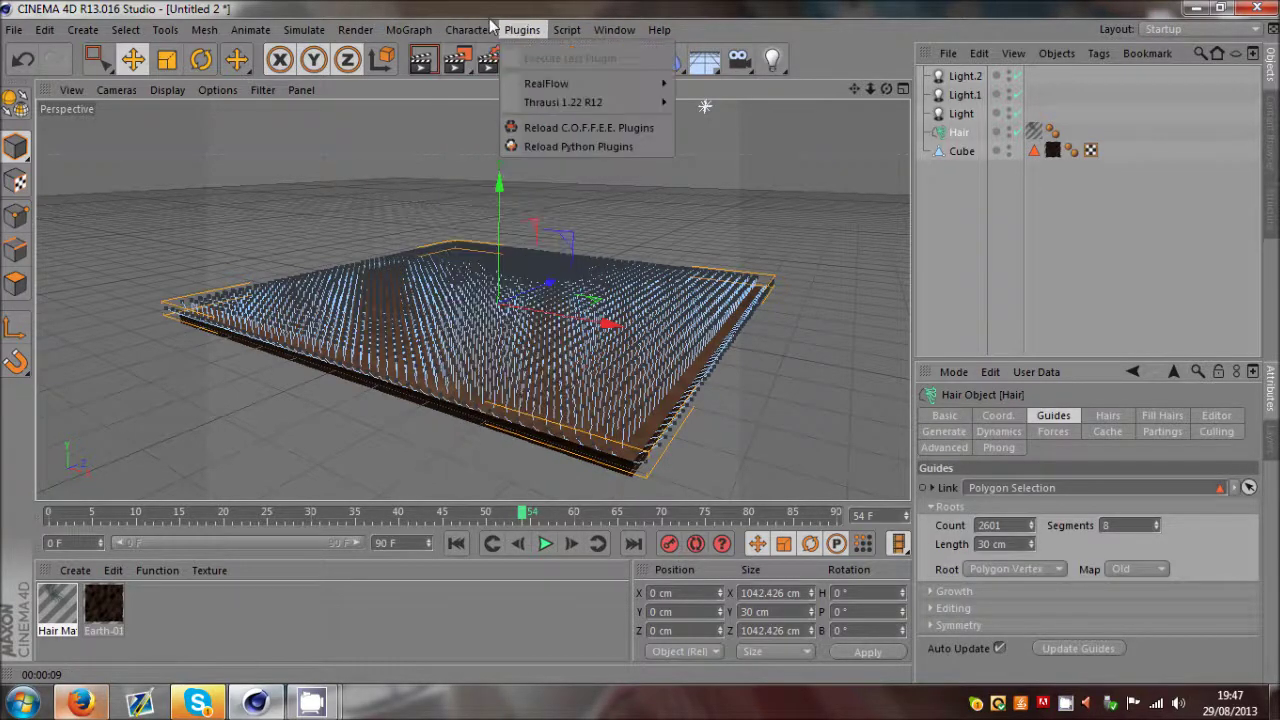
mouse_move(400, 28)
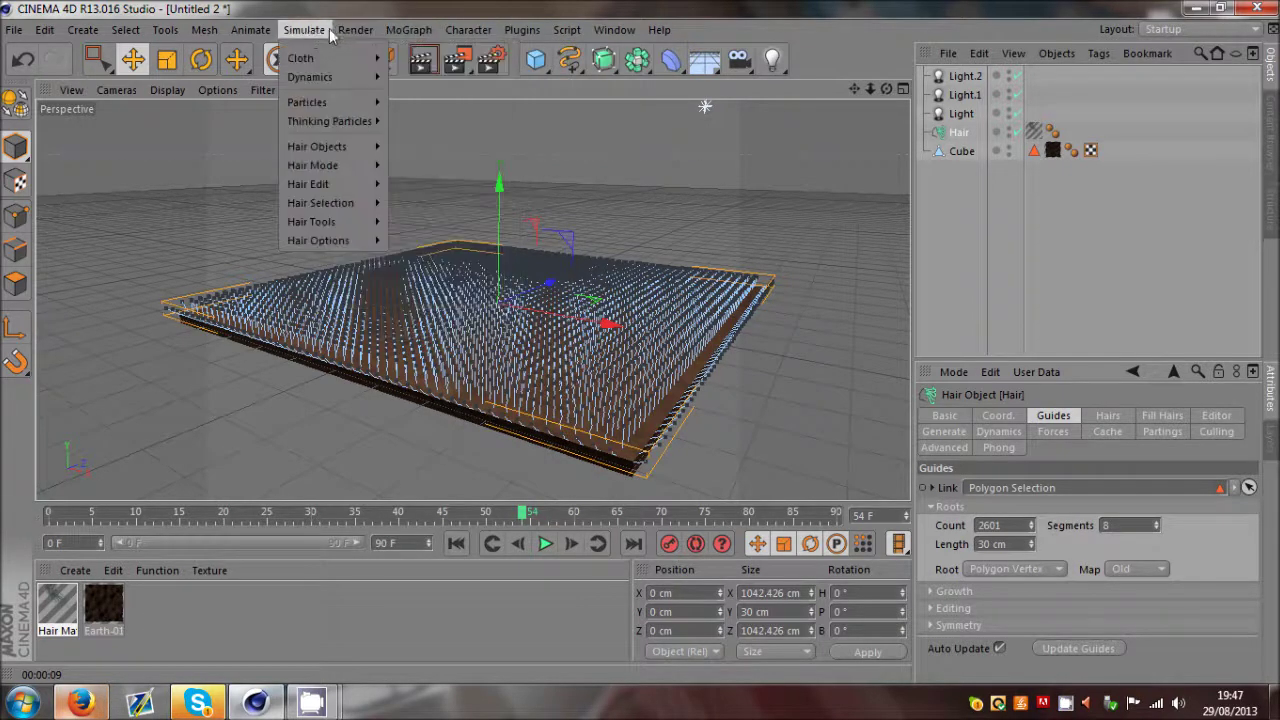
mouse_move(298, 33)
mouse_move(211, 36)
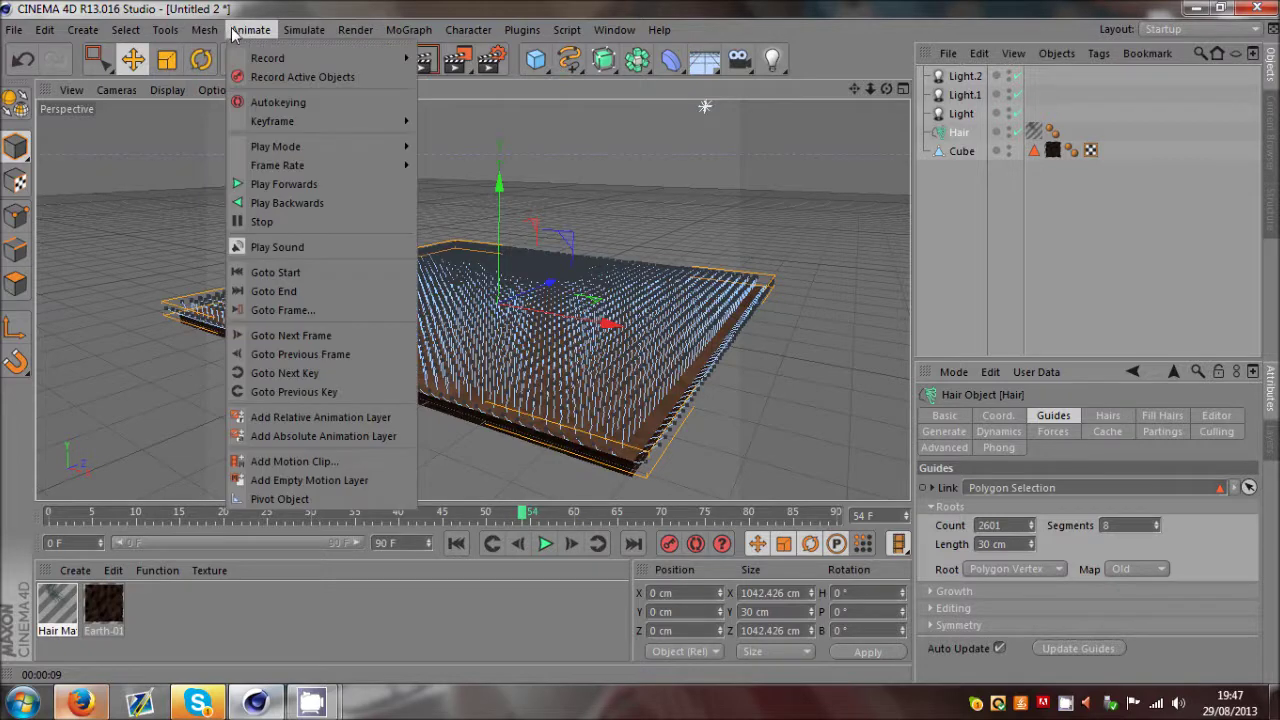
mouse_move(99, 36)
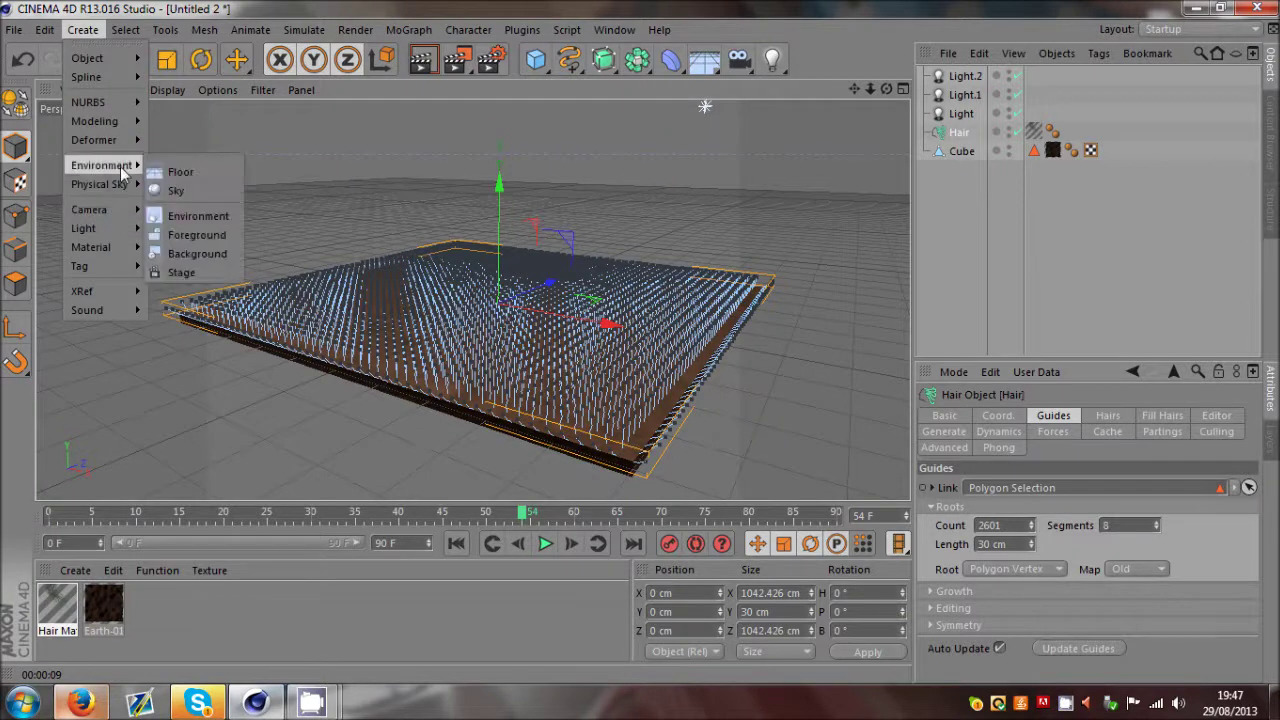
mouse_move(108, 303)
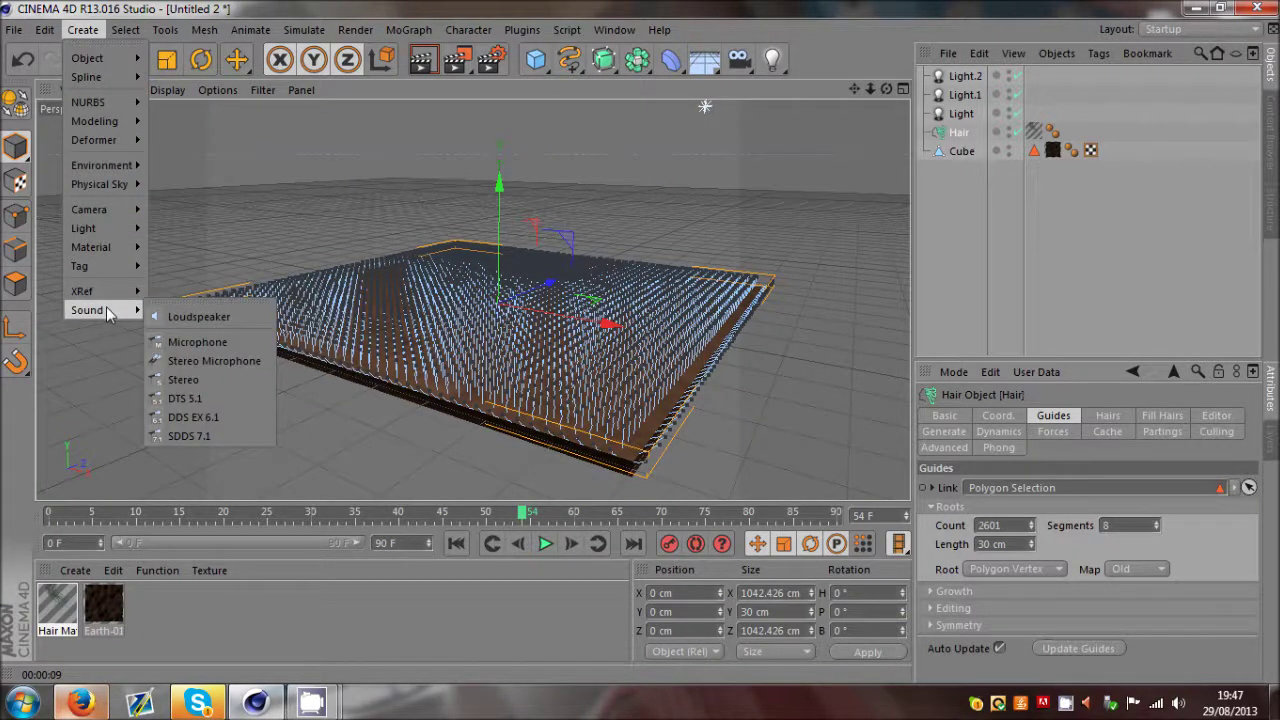
mouse_move(115, 143)
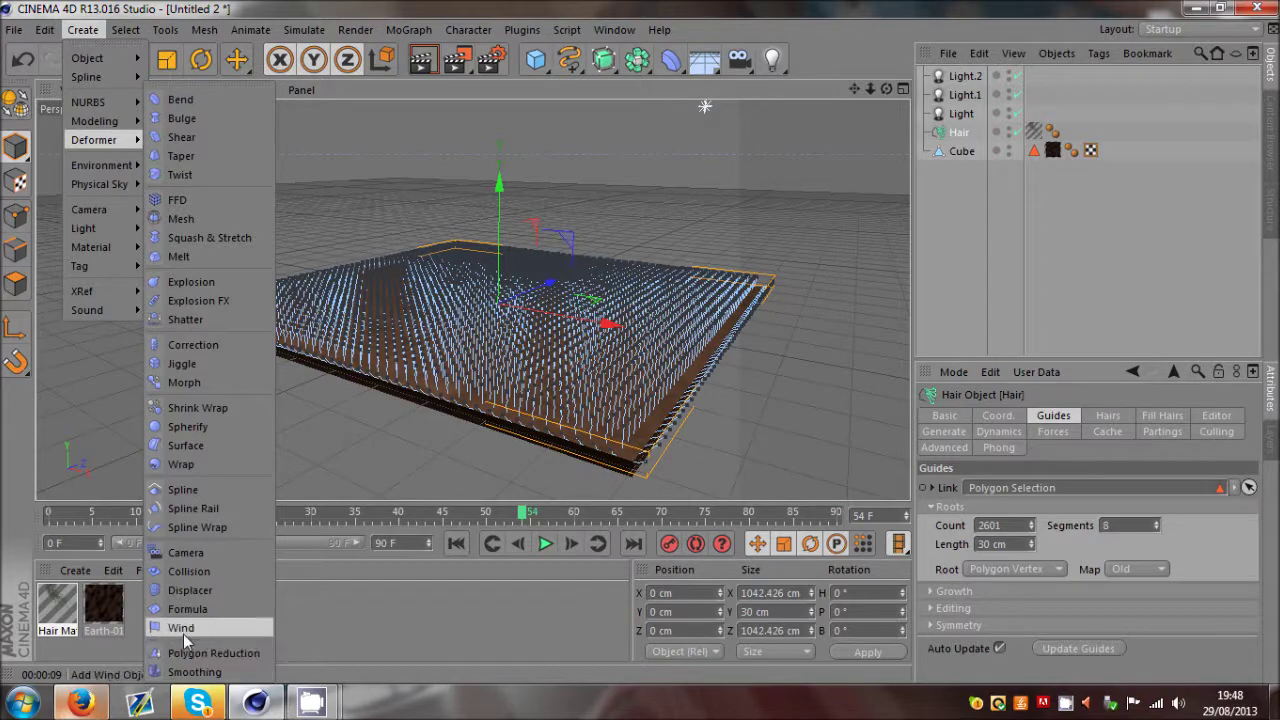
left_click(228, 632)
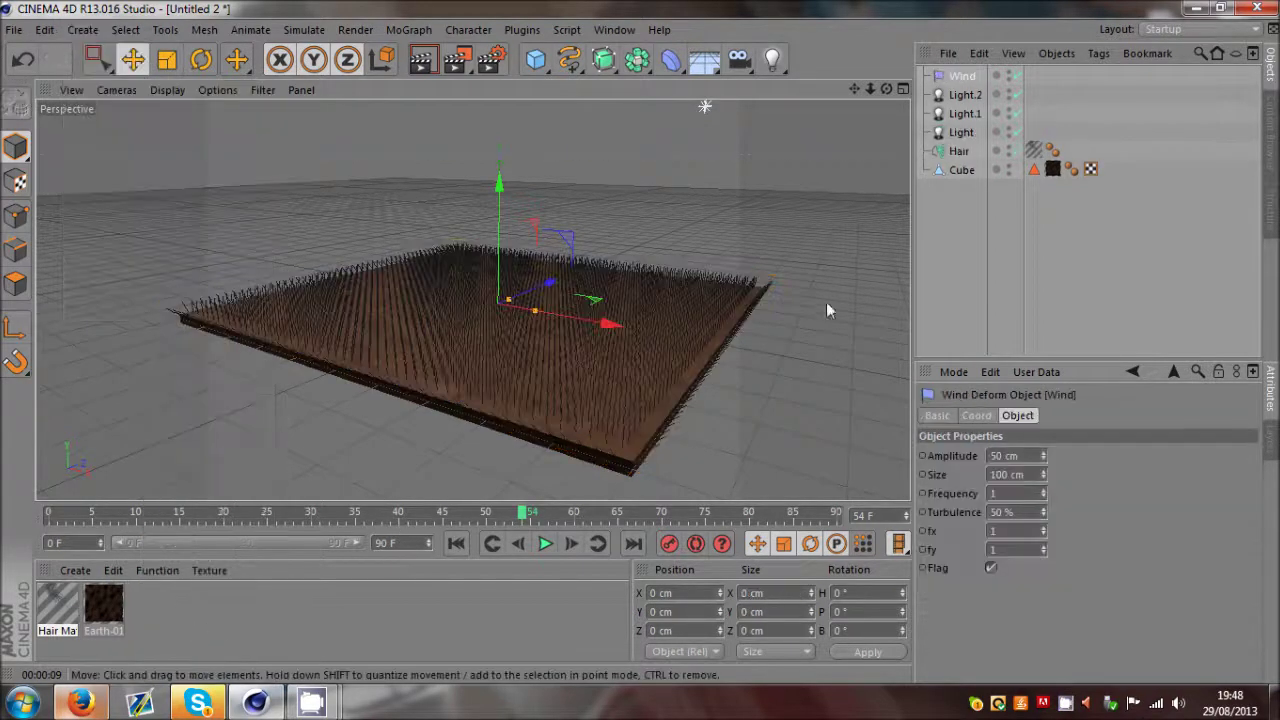
left_click(1022, 258)
left_click(955, 76)
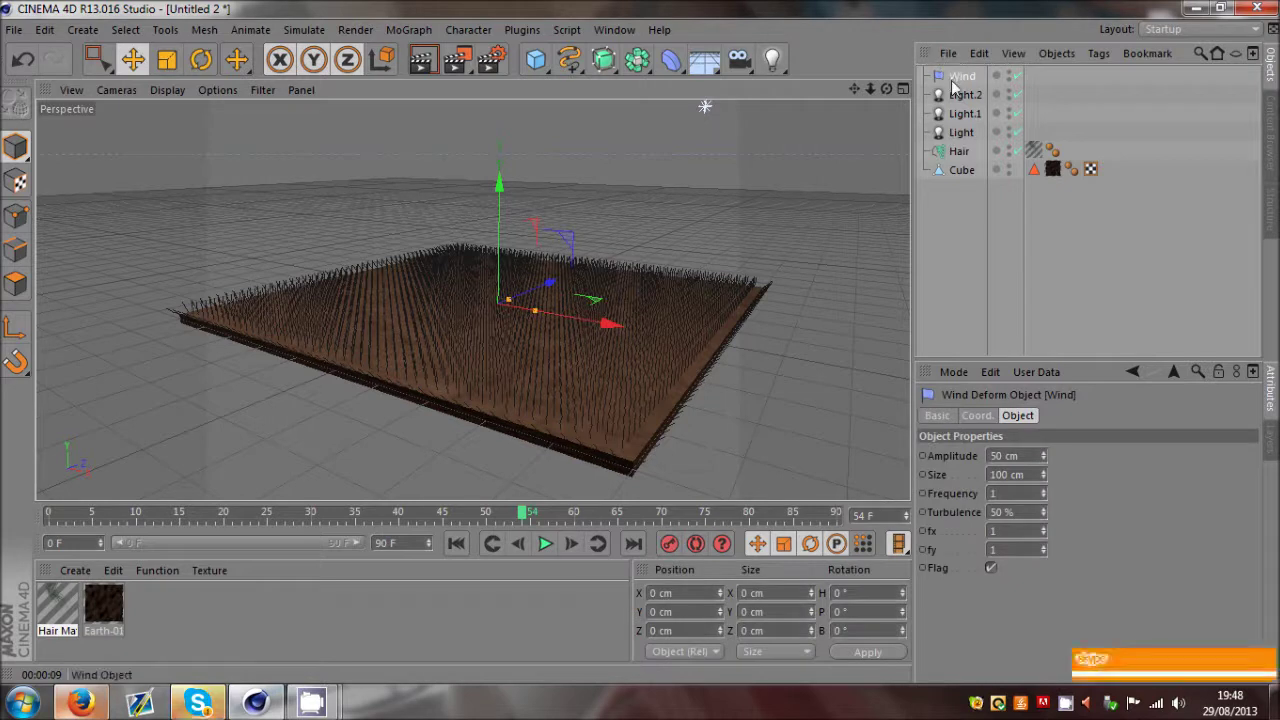
key("Delete")
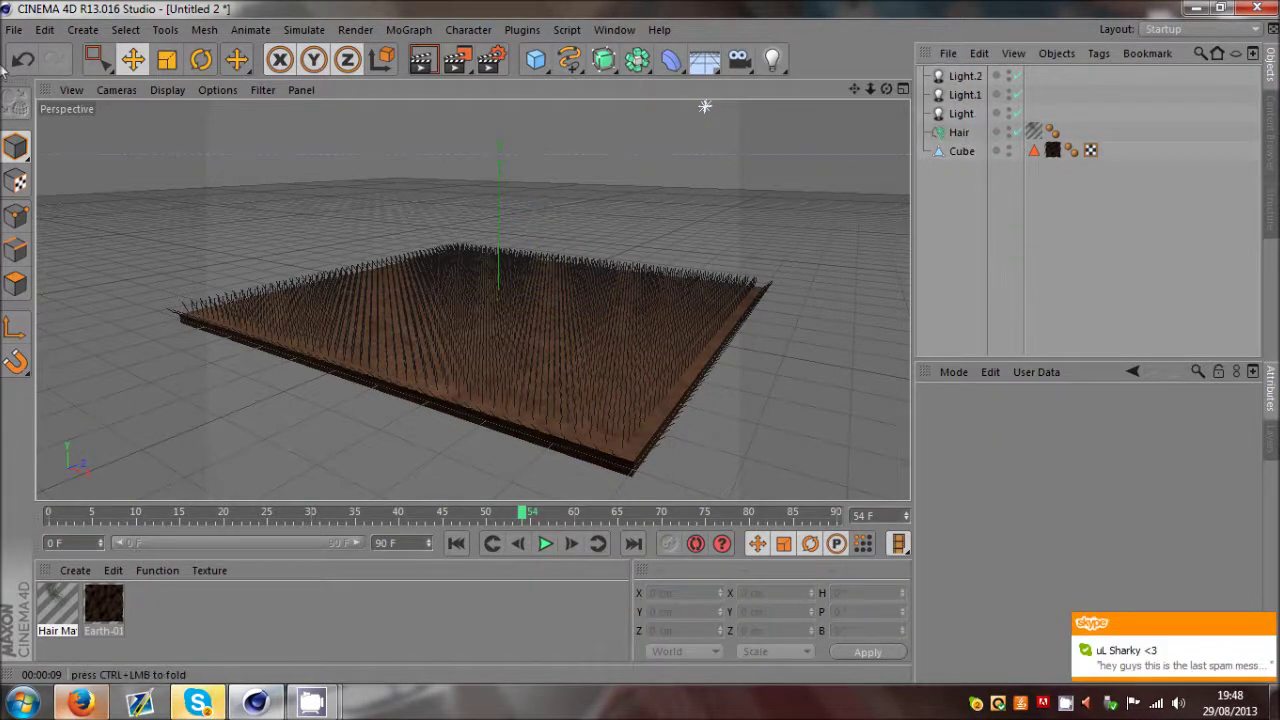
left_click(14, 29)
left_click(102, 75)
left_click(102, 75)
left_click(160, 77)
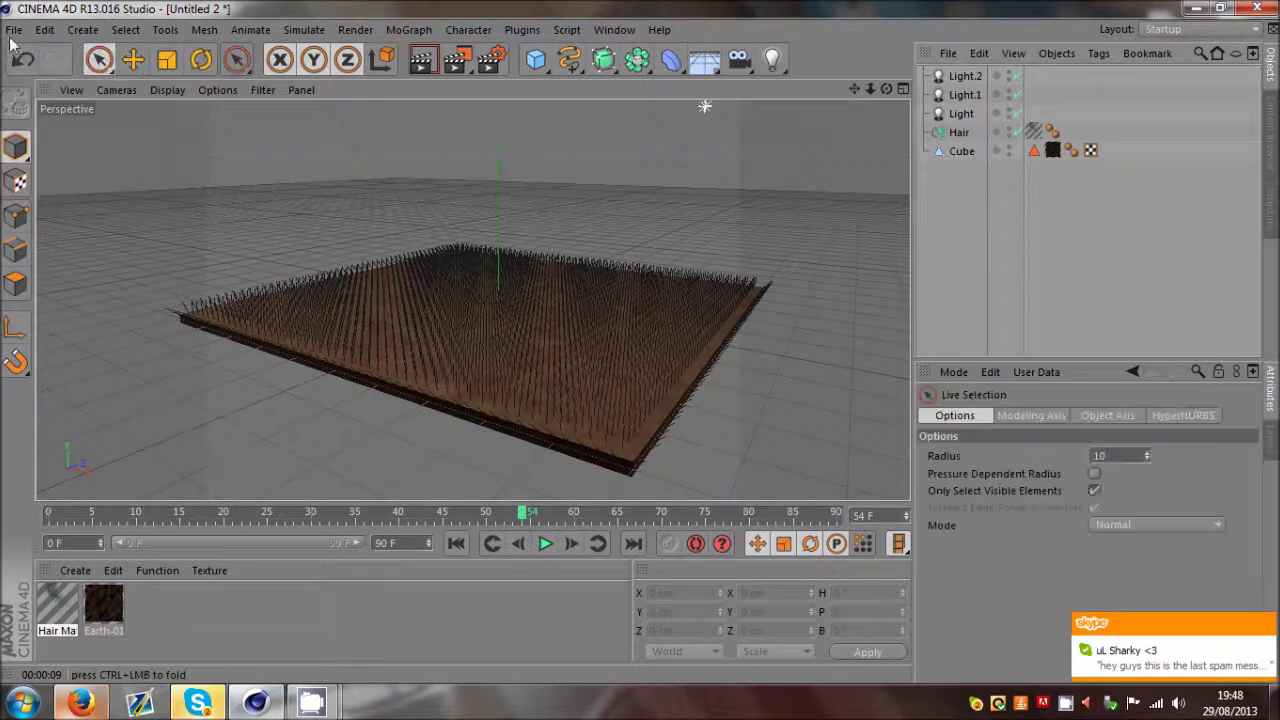
left_click(14, 29)
left_click(1000, 230)
Orbit to a low view facing the slab's near corner, render the finished grass, and clear the material selection
left_click_drag(640, 348, 640, 341, "alt")
left_click_drag(886, 88, 640, 341)
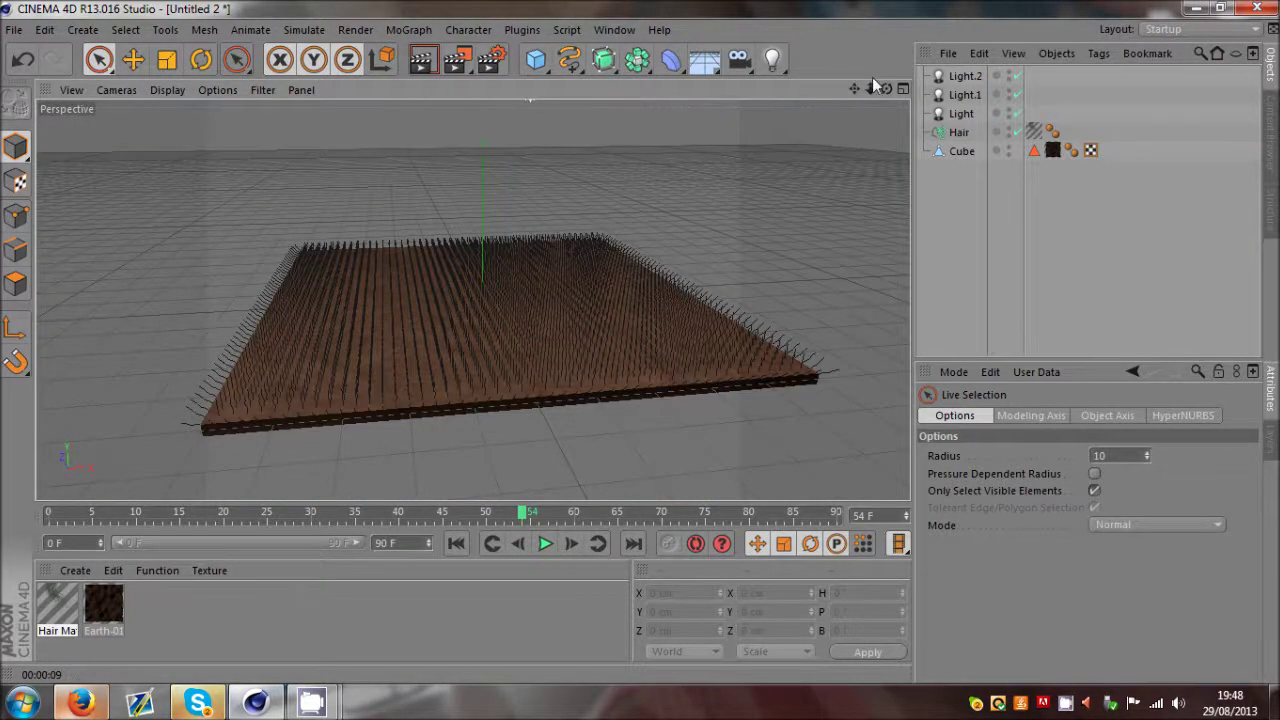
left_click_drag(886, 88, 555, 142)
left_click(431, 60)
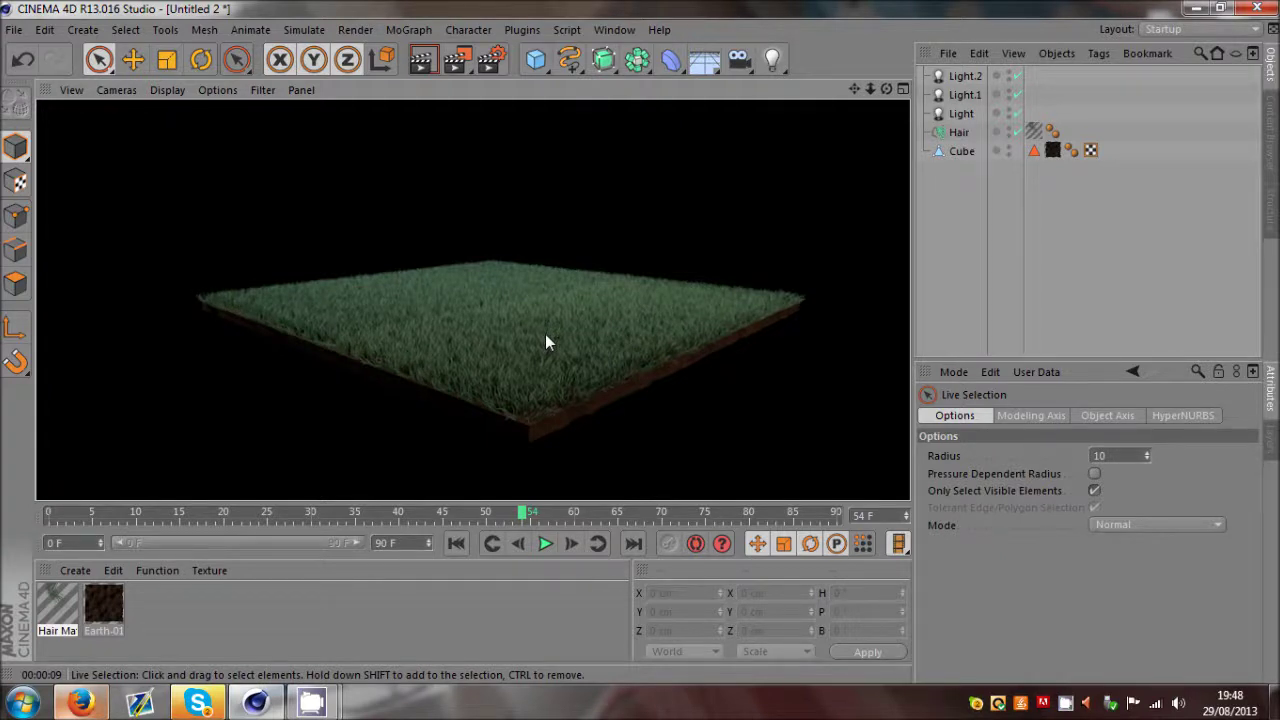
left_click(772, 200)
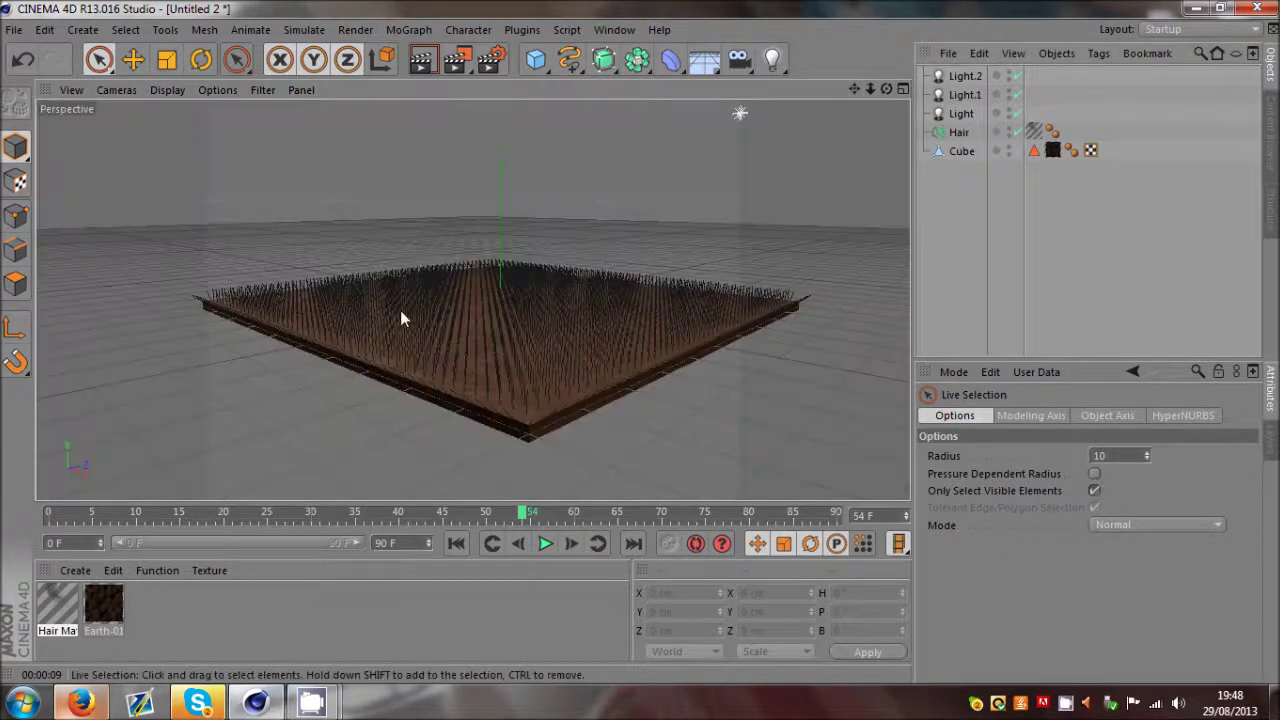
left_click(183, 621)
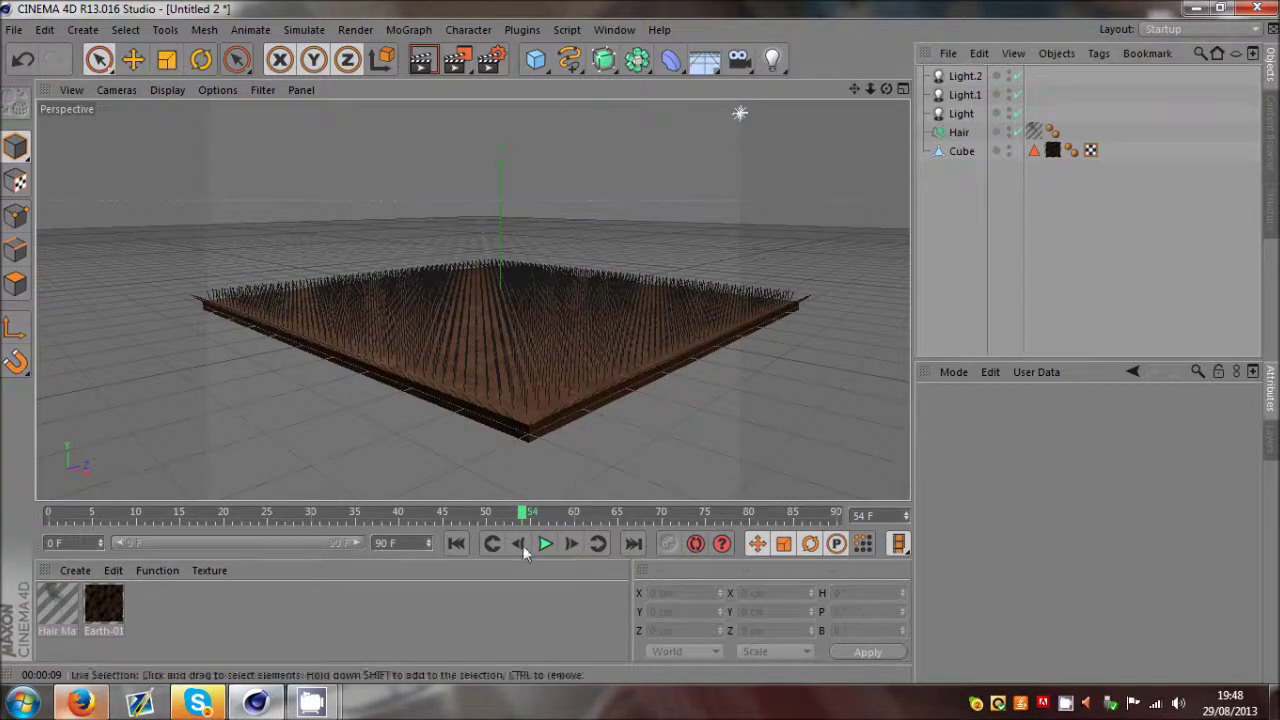